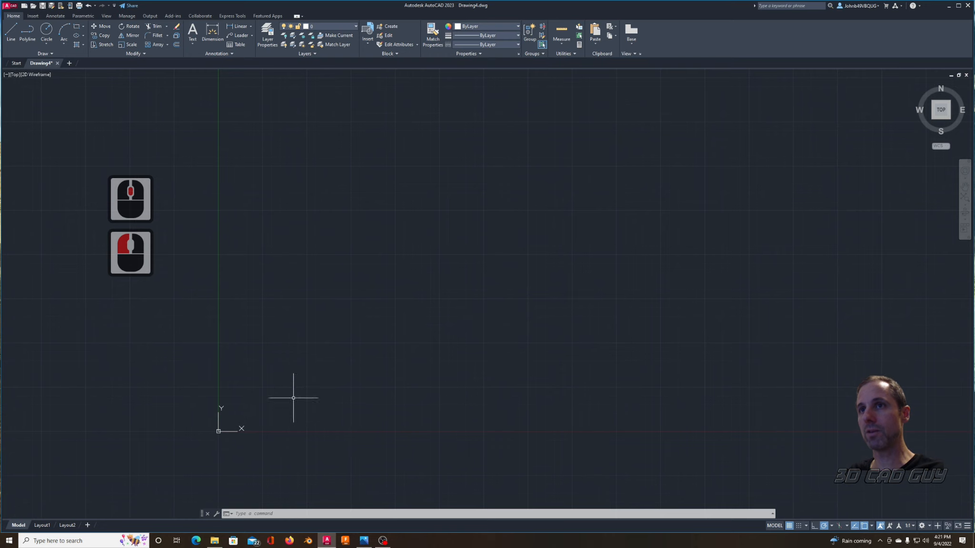
Step: Draw a horizontal line 3.75 units long, starting just above and to the right of the origin
mouse_move(331, 375)
middle_mouse_down()
mouse_move(322, 351)
mouse_move(337, 391)
middle_mouse_up()
scroll(318, 363, "up", 1)
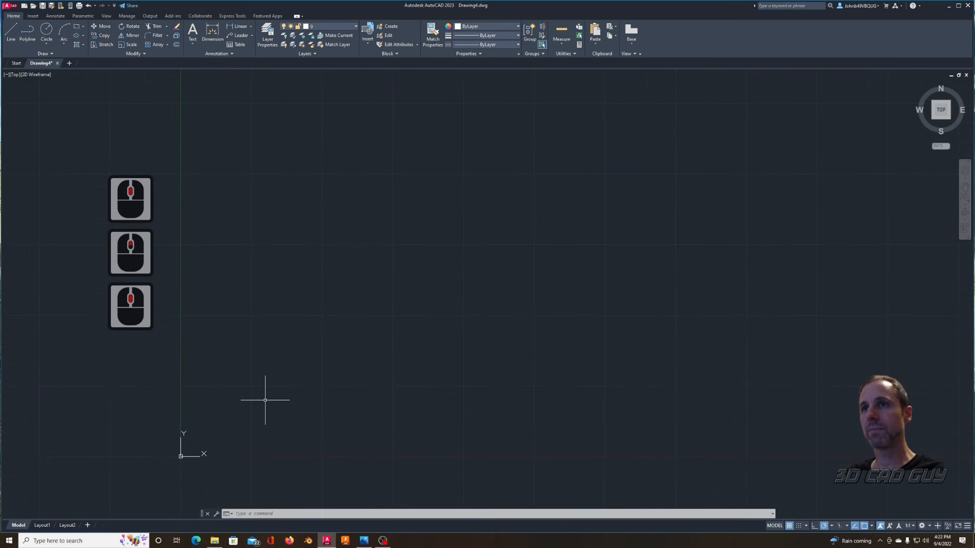
key("ctrl+shift+r")
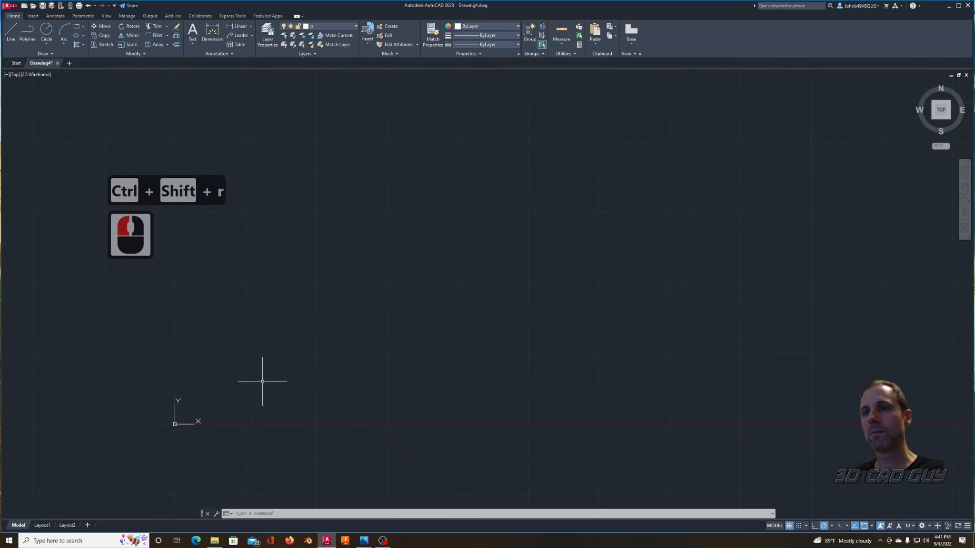
type("l")
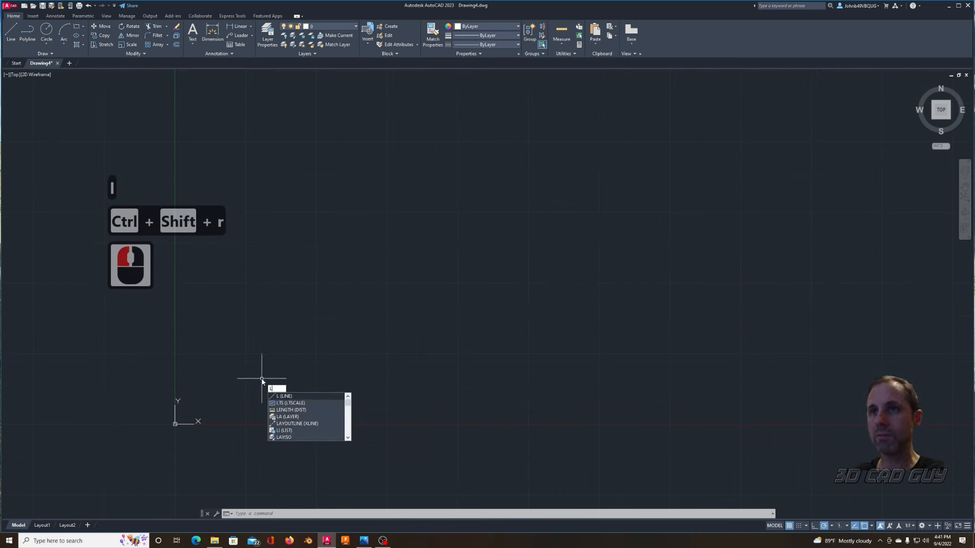
key("Return")
left_click(195, 406)
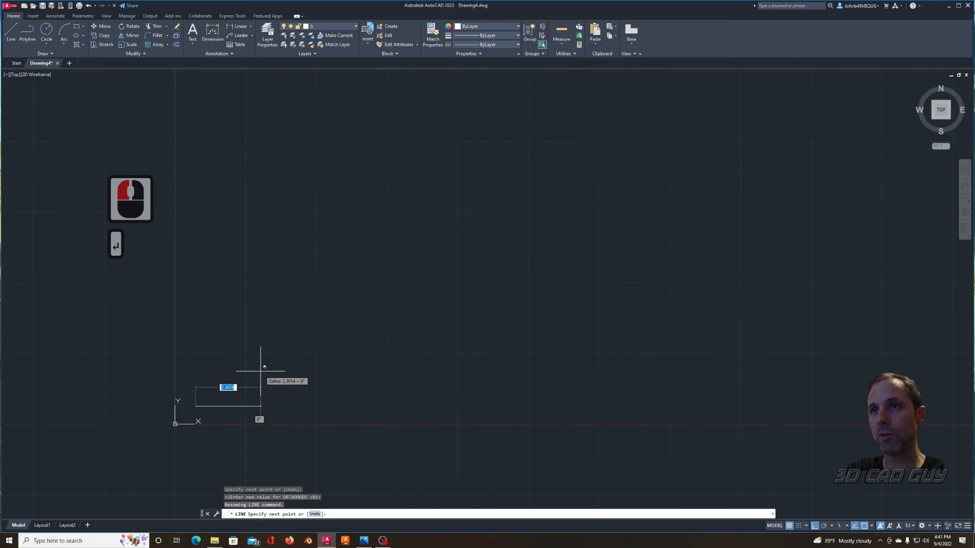
type("@")
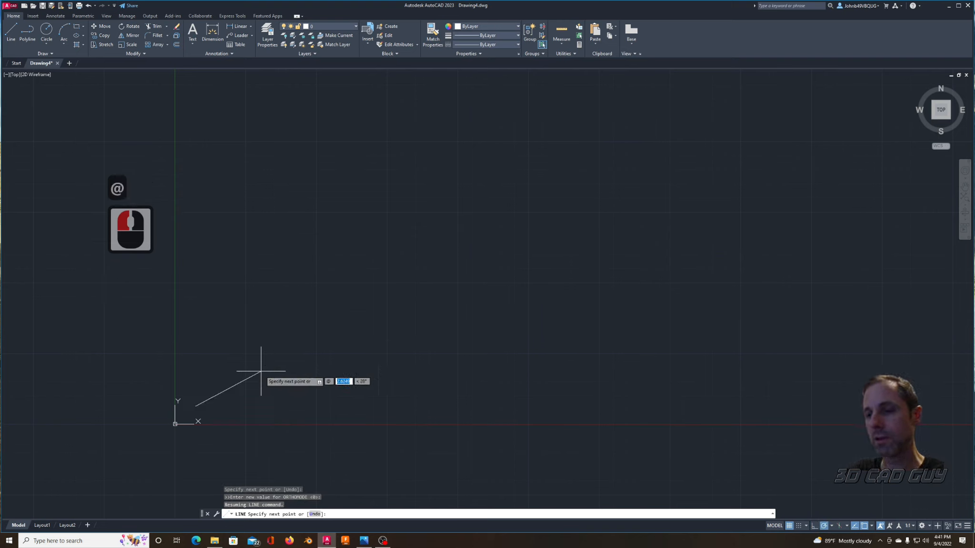
type("3.75,")
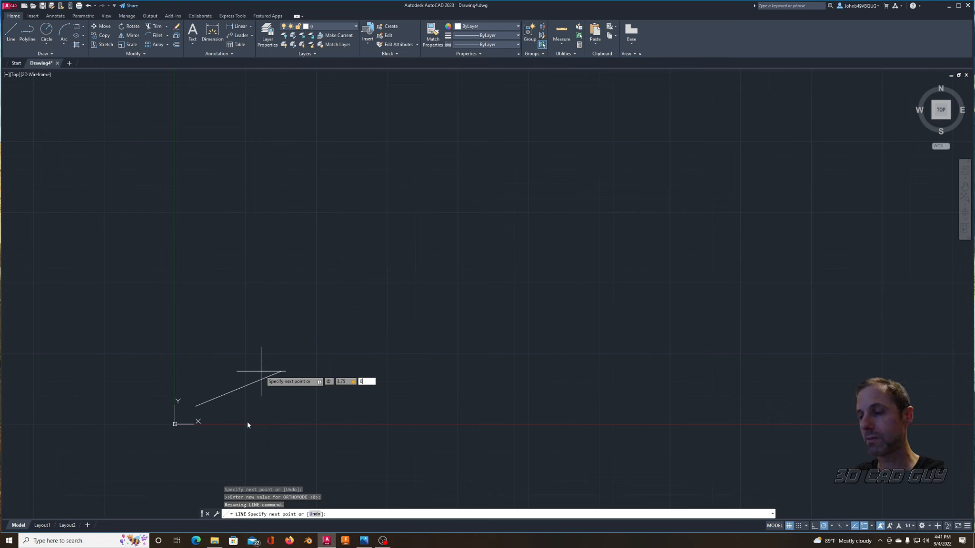
key("Return")
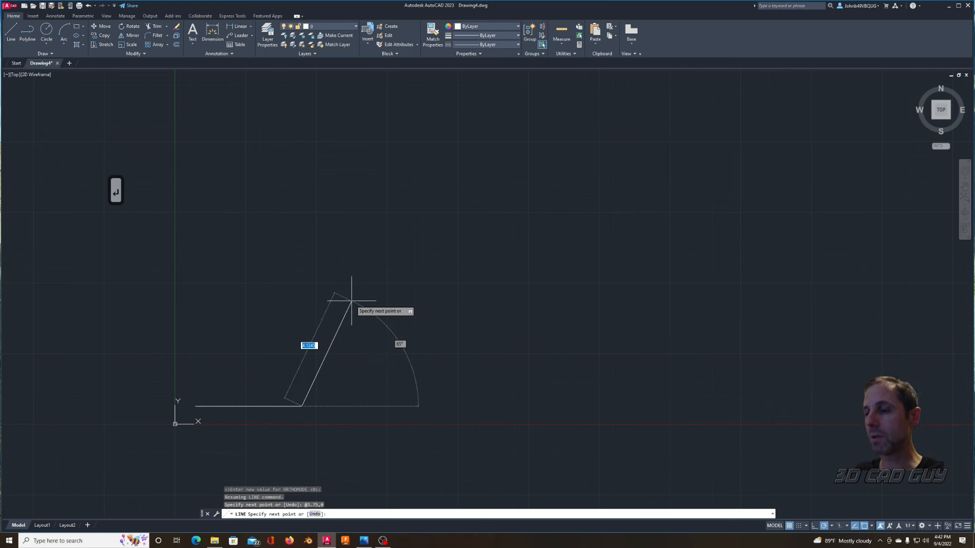
key("Return")
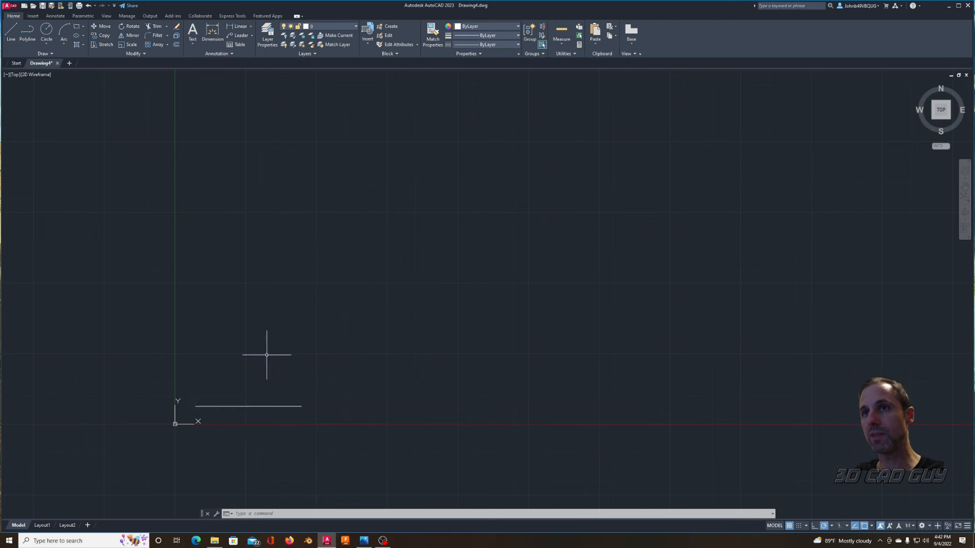
Step: Offset the horizontal line upward by 2.6 units
type("offset")
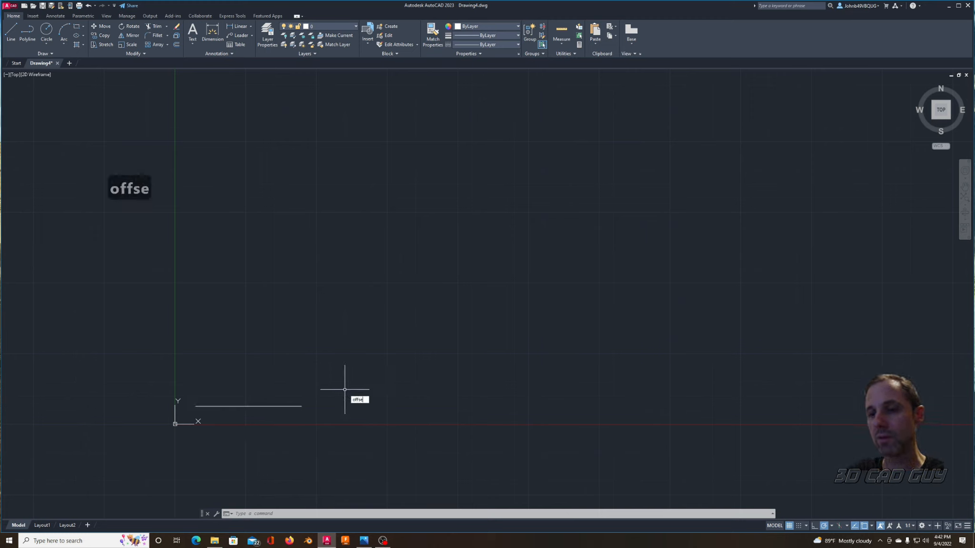
key("Return")
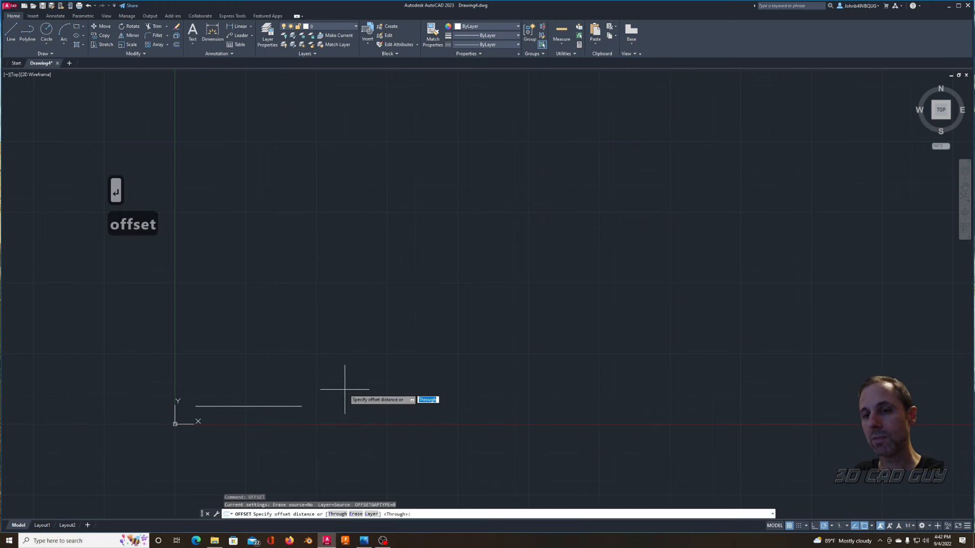
type("2.6")
key("Return")
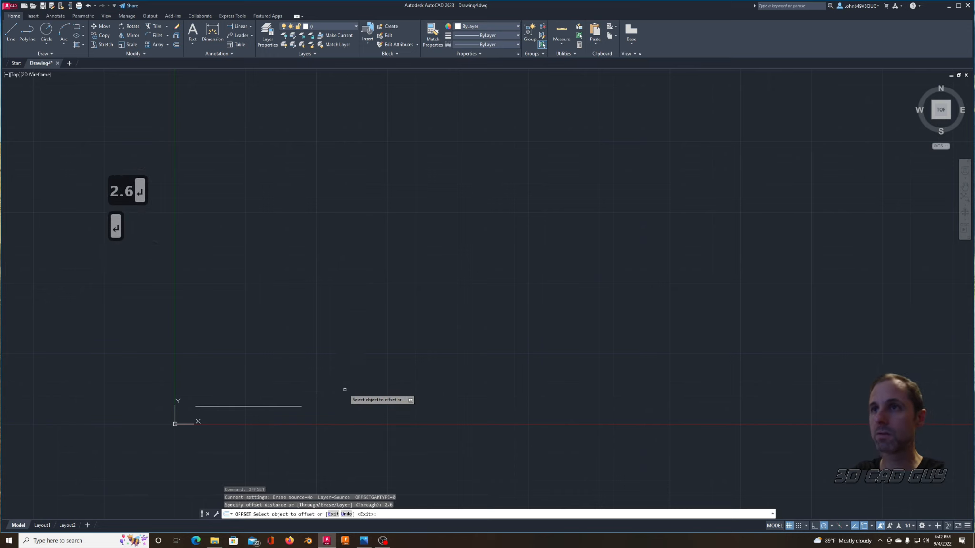
left_click(266, 406)
left_click(286, 351)
key("Escape")
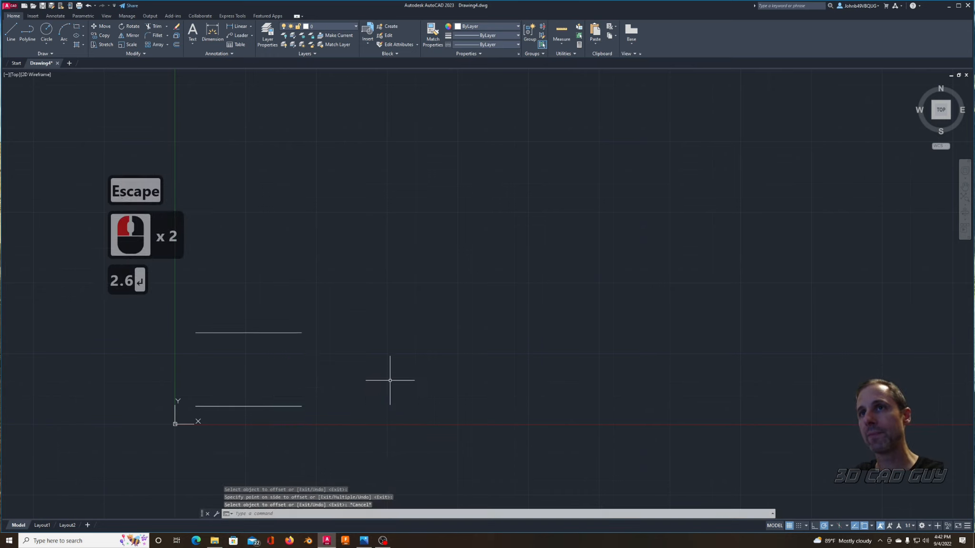
Step: Draw a circle with a diameter of 1 unit in the empty space to the right of the two lines
type("c")
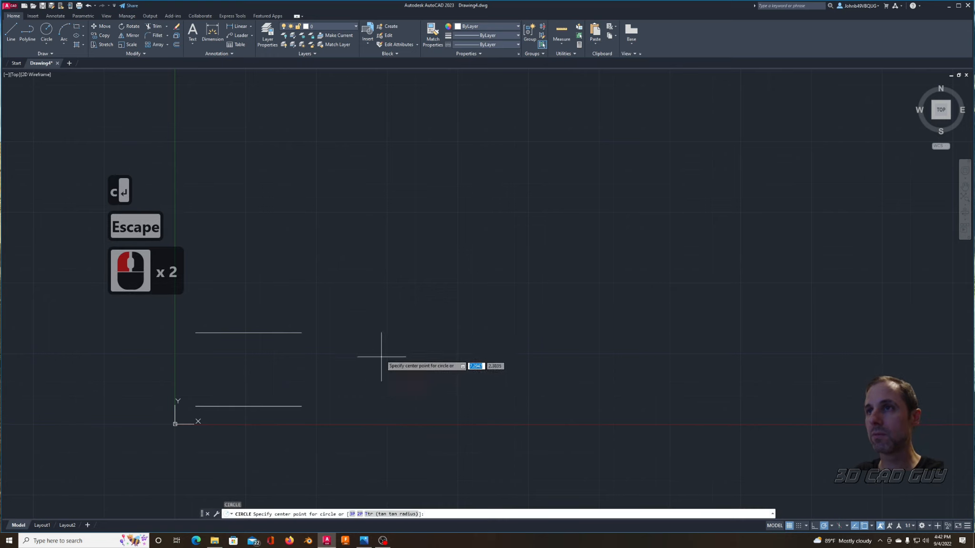
key("Return")
left_click(396, 353)
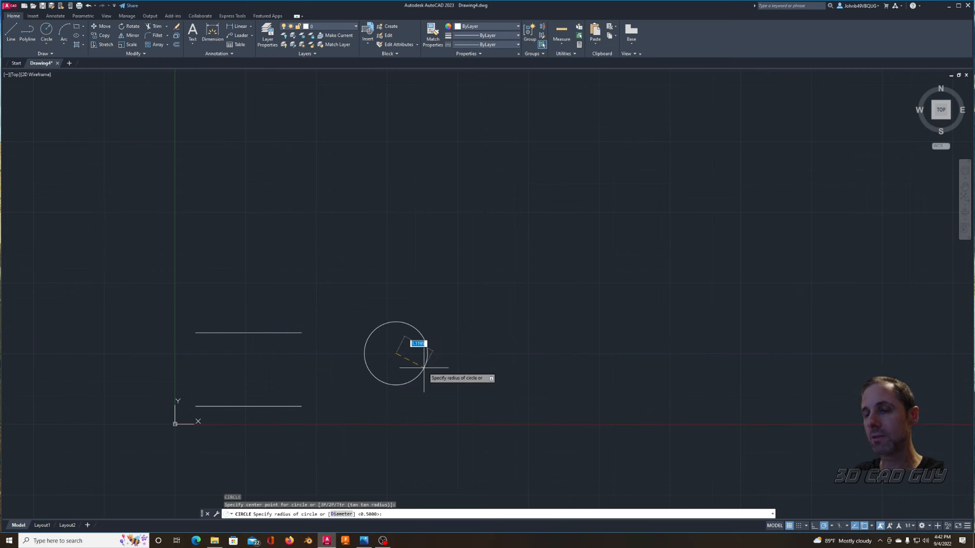
key("d")
key("Return")
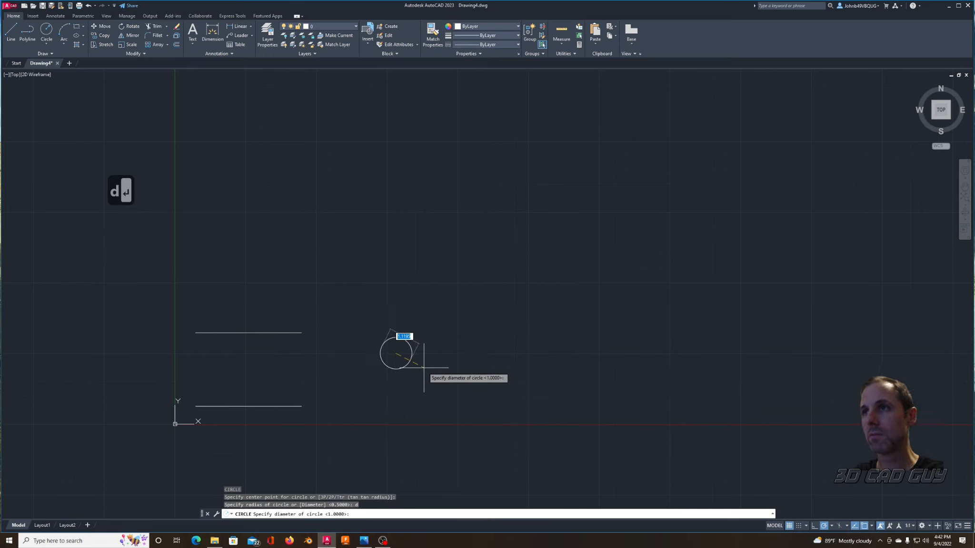
type("1")
key("Return")
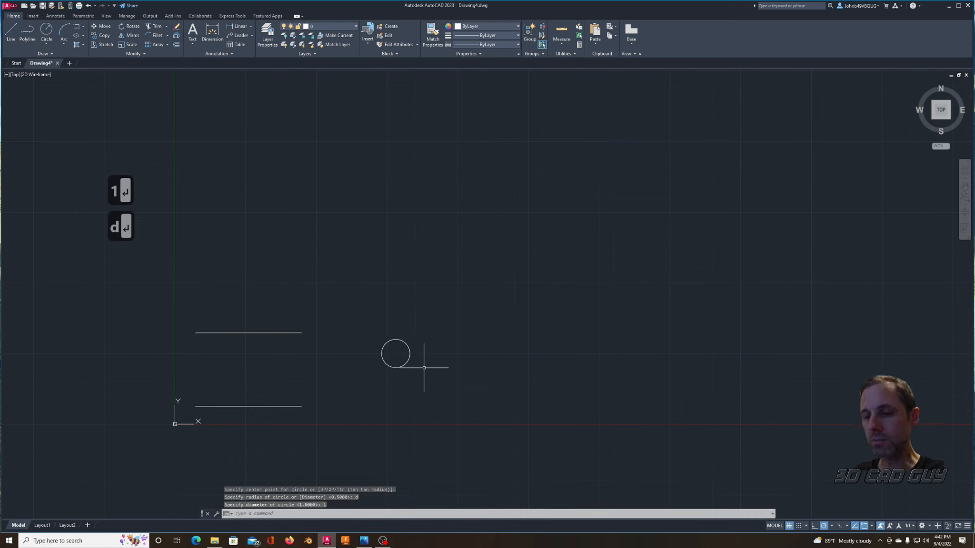
Step: Move the circle from its bottom quadrant point to the midpoint of the upper horizontal line
type("m")
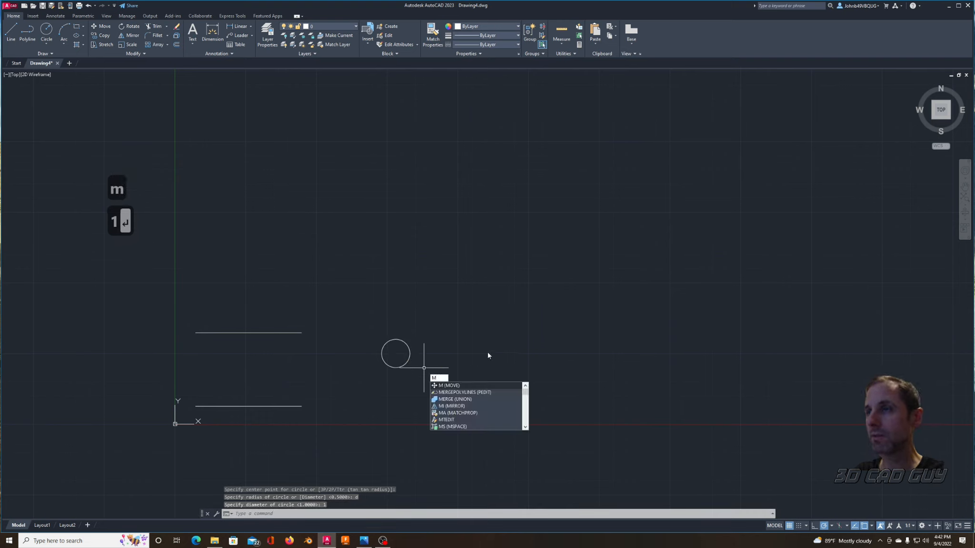
key("Return")
left_click(449, 320)
left_click(352, 392)
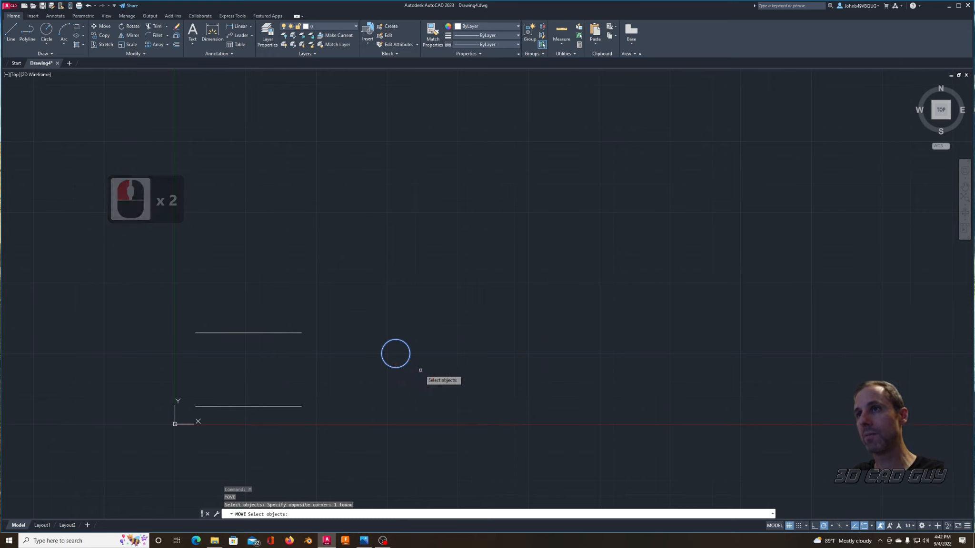
right_click(412, 365)
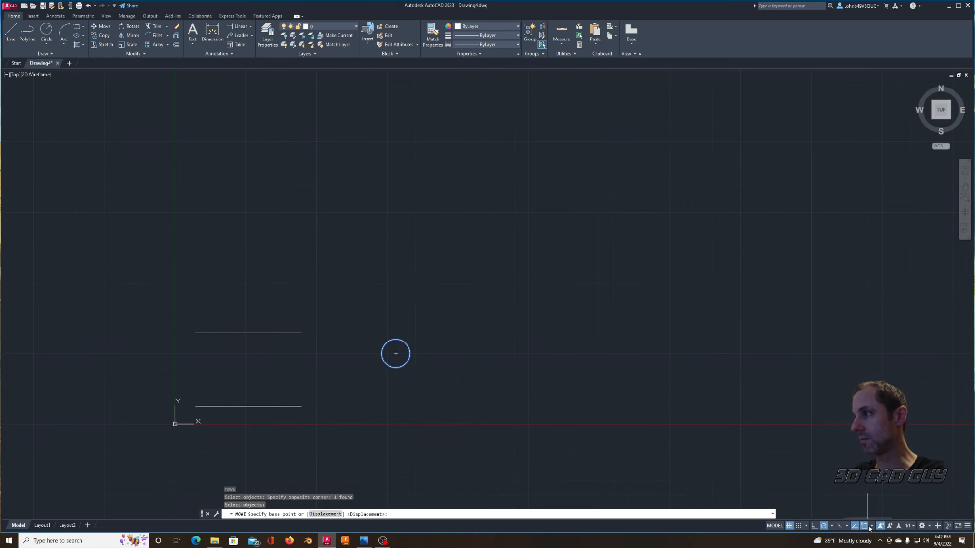
type("qua")
key("Return")
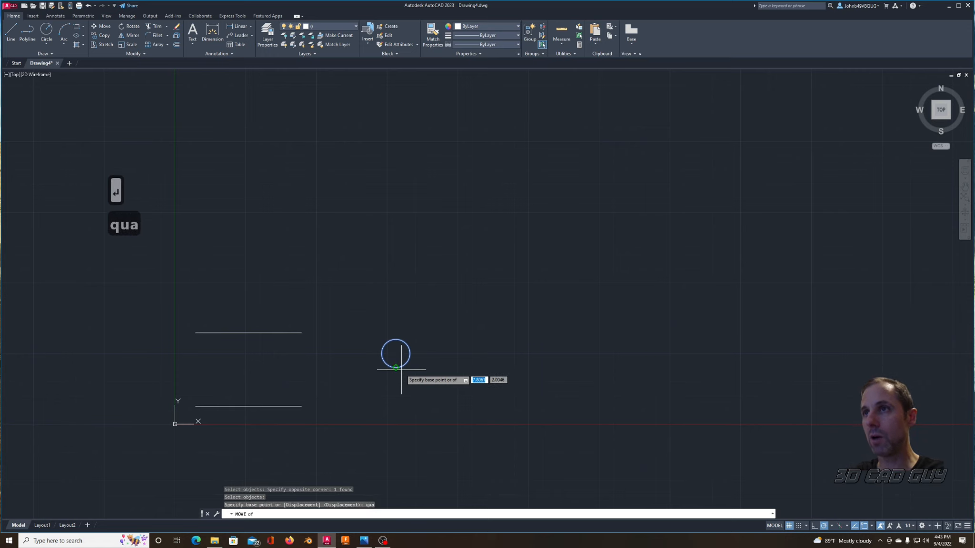
left_click(402, 370)
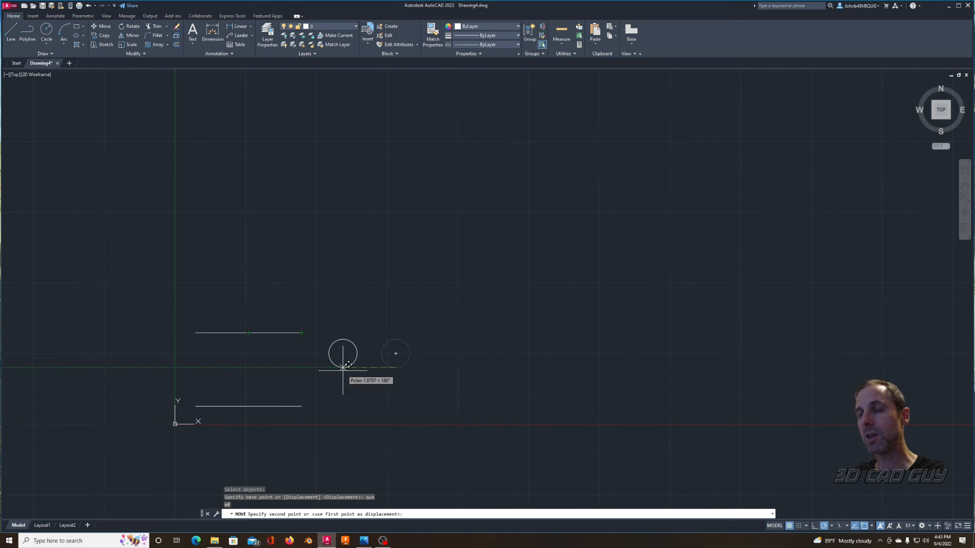
type("mid")
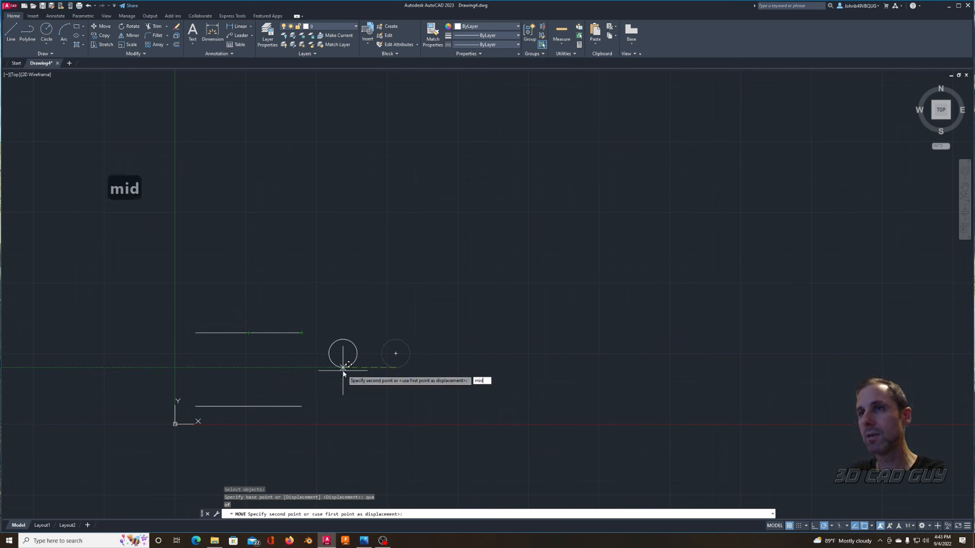
key("Return")
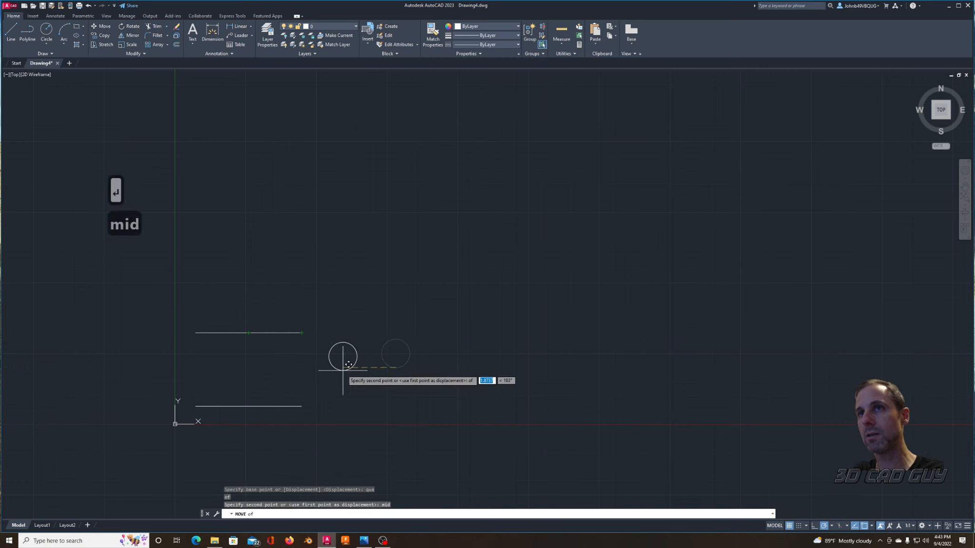
left_click(295, 335)
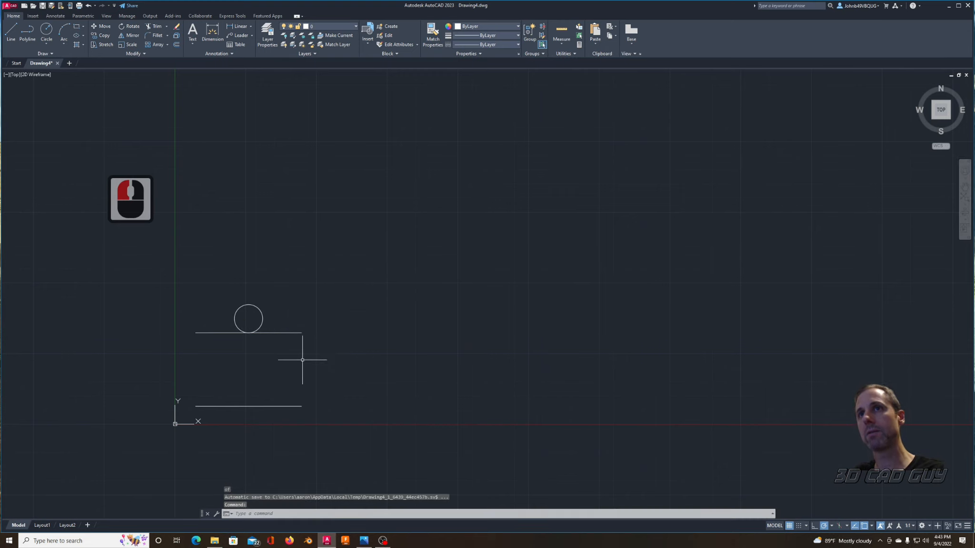
key("Escape")
key("Escape")
Step: Offset the circle outward by 0.6 units to form a larger concentric circle
type("off")
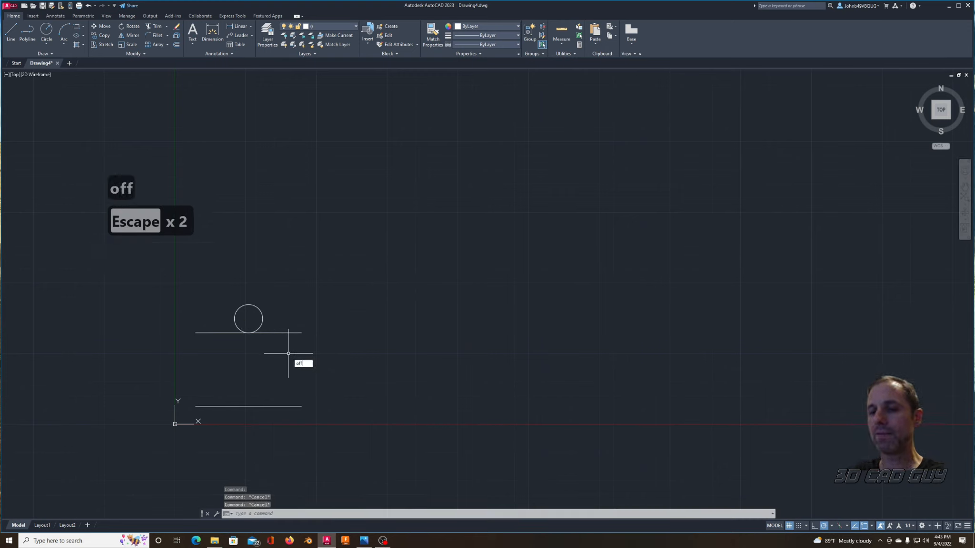
type("set")
key("Return")
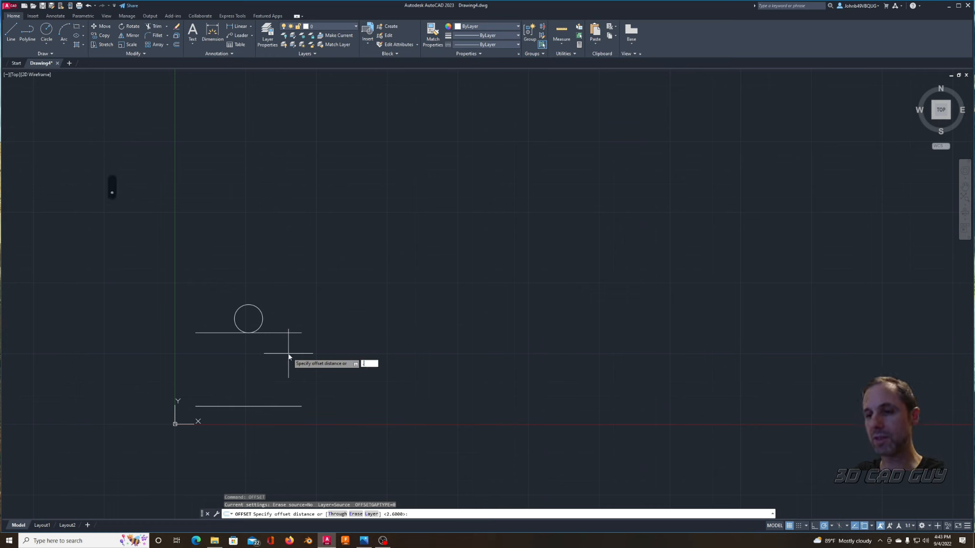
key("Return")
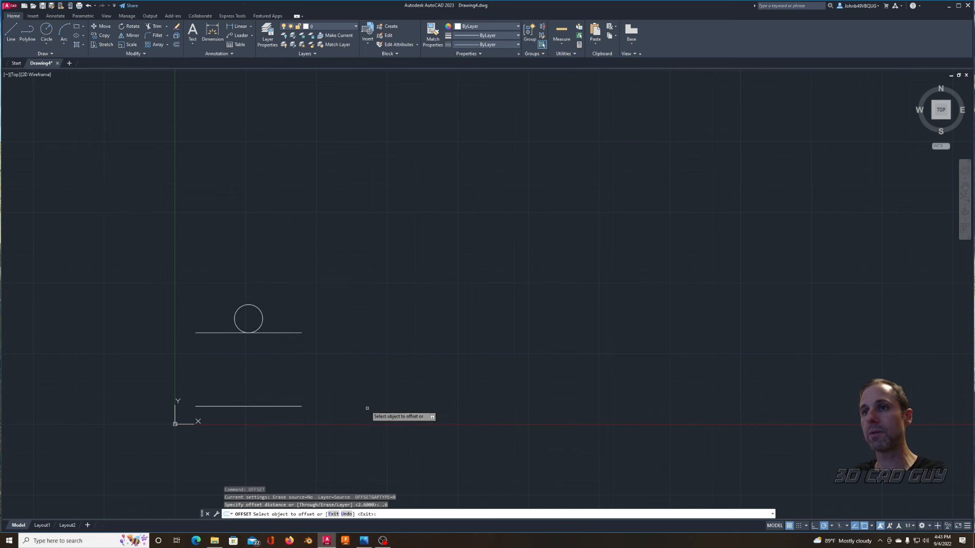
left_click(260, 312)
left_click(290, 309)
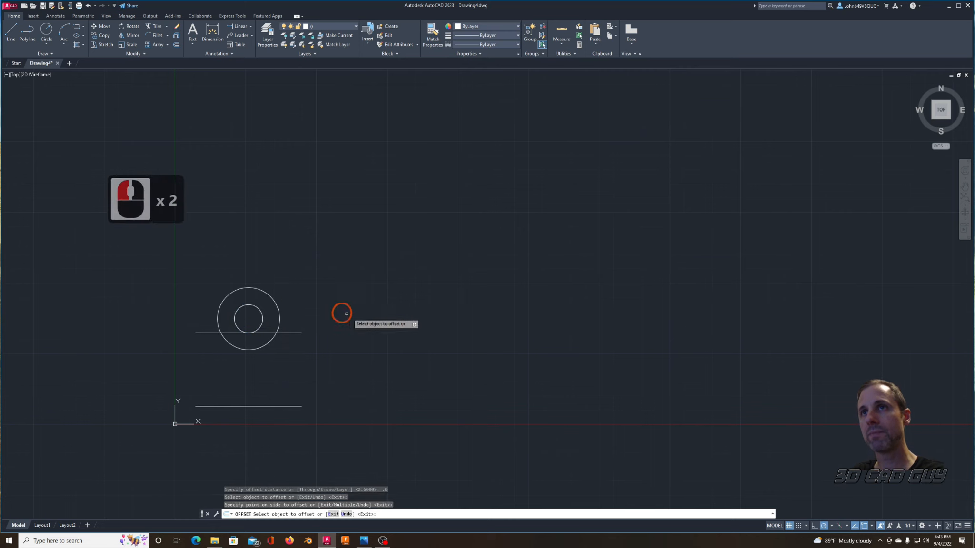
key("Escape")
key("Escape")
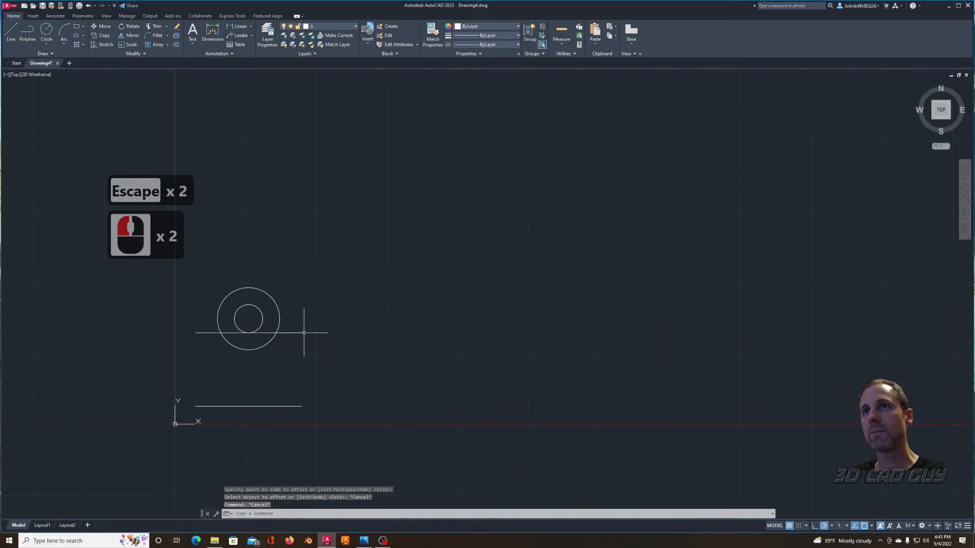
Step: Draw a vertical line from the outer circle's right quadrant point perpendicular to the lower horizontal line
type("l")
key("Return")
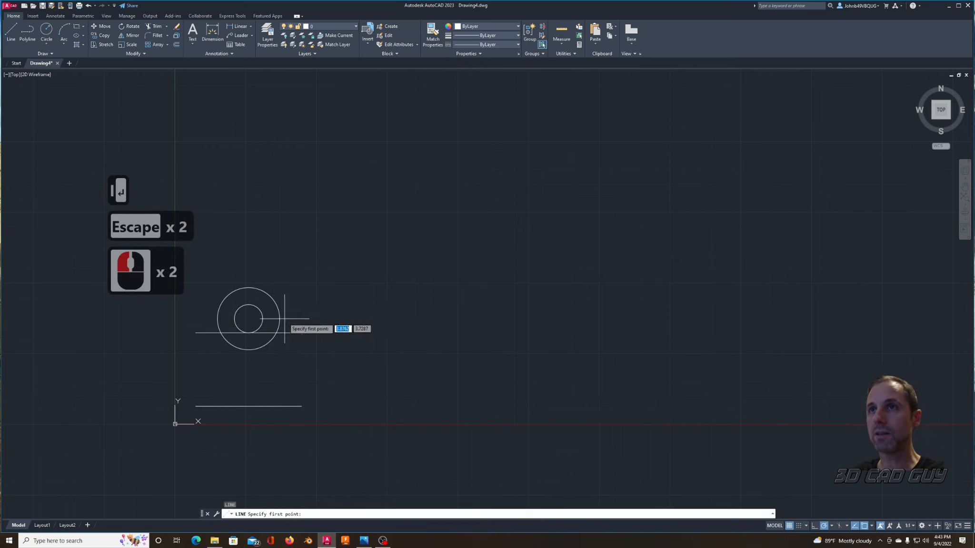
type("qua")
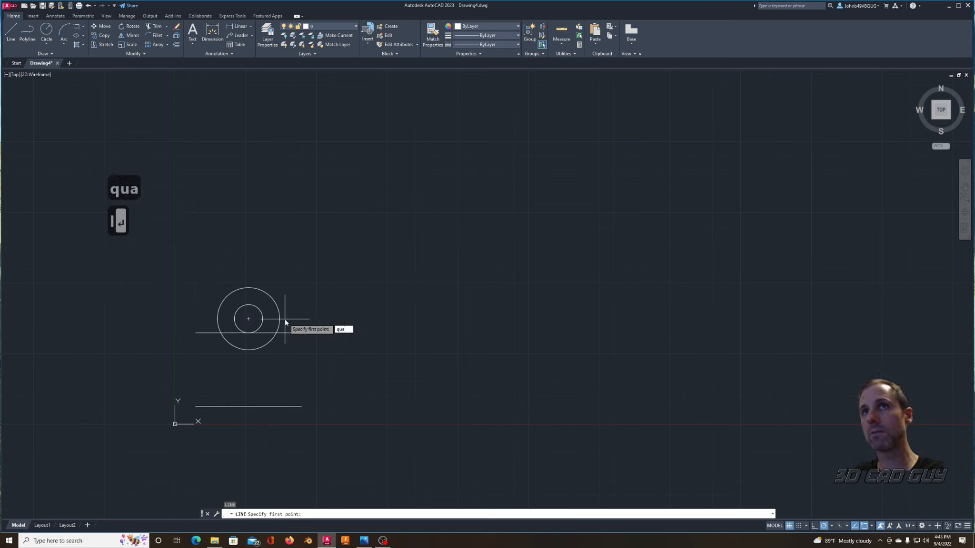
key("Return")
left_click(285, 322)
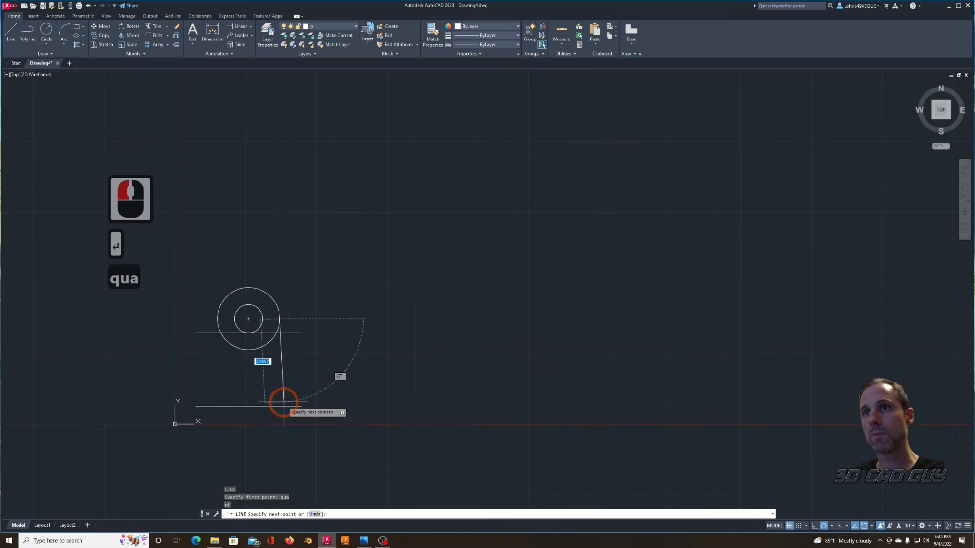
type("perp")
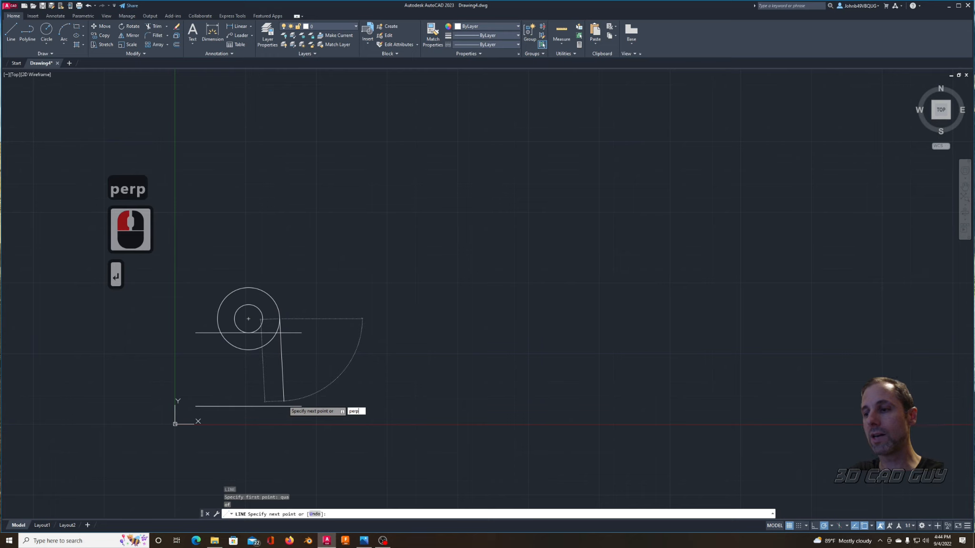
key("Return")
left_click(287, 405)
key("Escape")
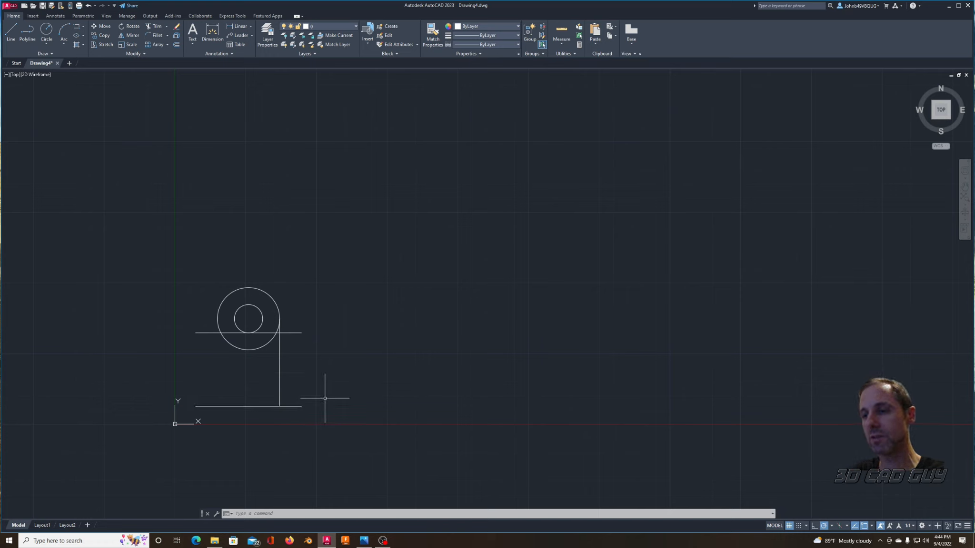
Step: Offset the lower horizontal line upward by 0.5 units to form the top edge of the base
type("offset")
key("Return")
type(".5")
key("Return")
left_click(300, 388)
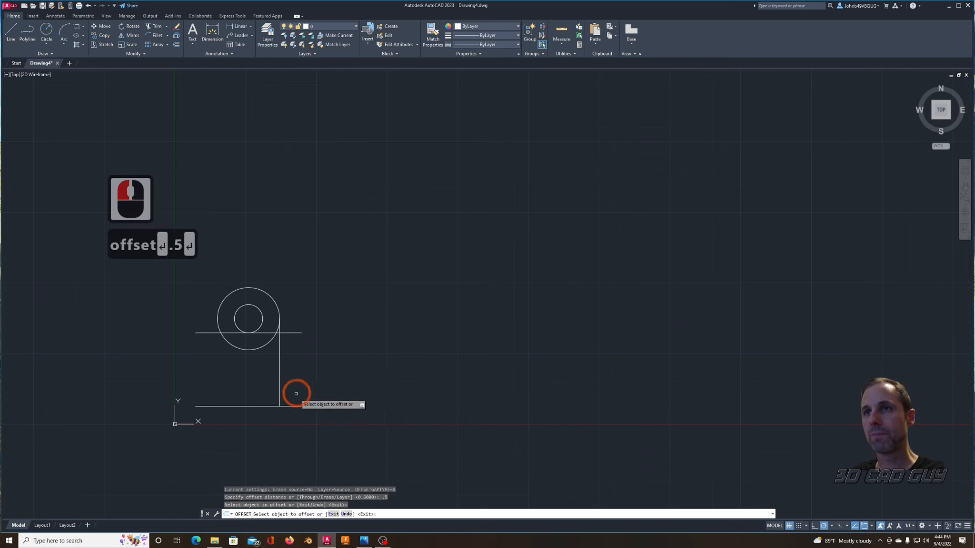
left_click(291, 406)
left_click(374, 353)
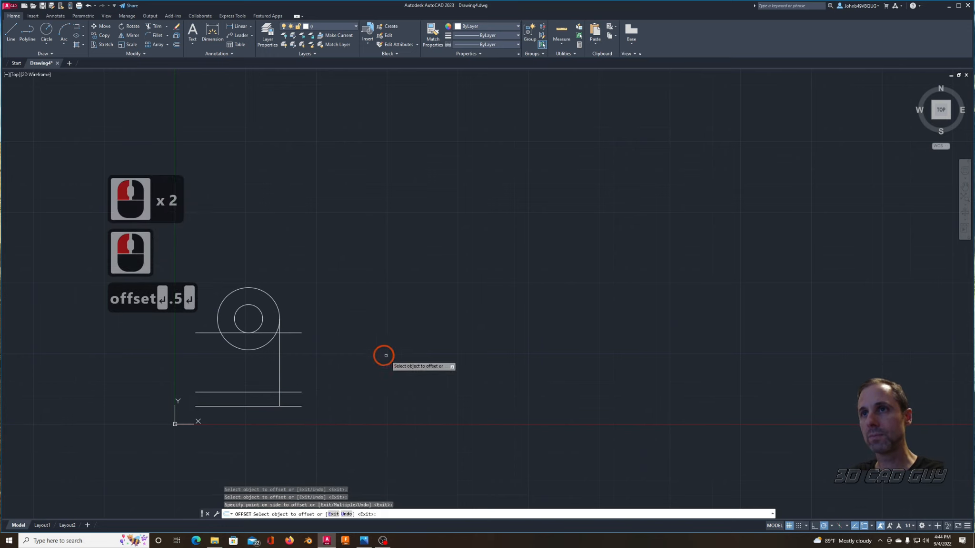
key("Escape")
key("Escape")
Step: Draw a short vertical line joining the right endpoints of the two lower horizontal lines
key("Return")
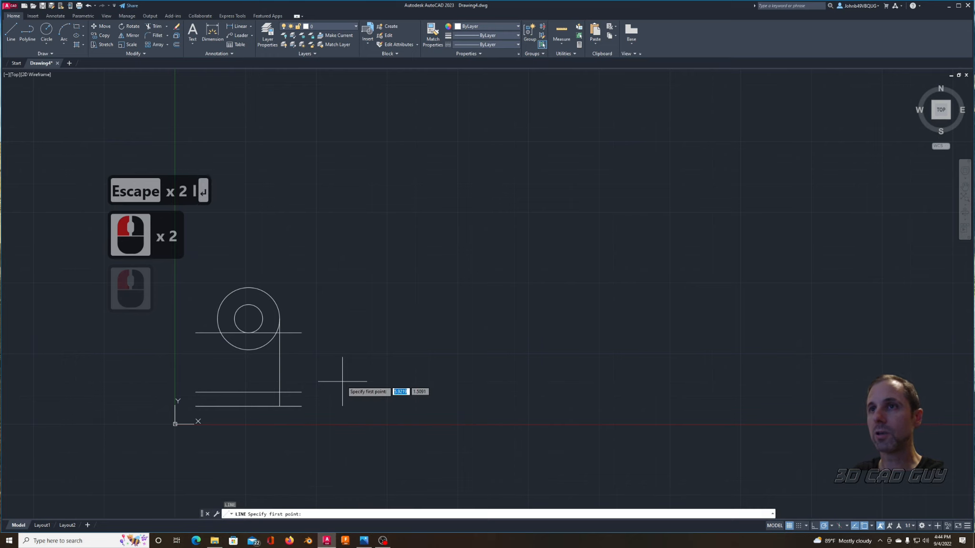
left_click(302, 392)
left_click(302, 406)
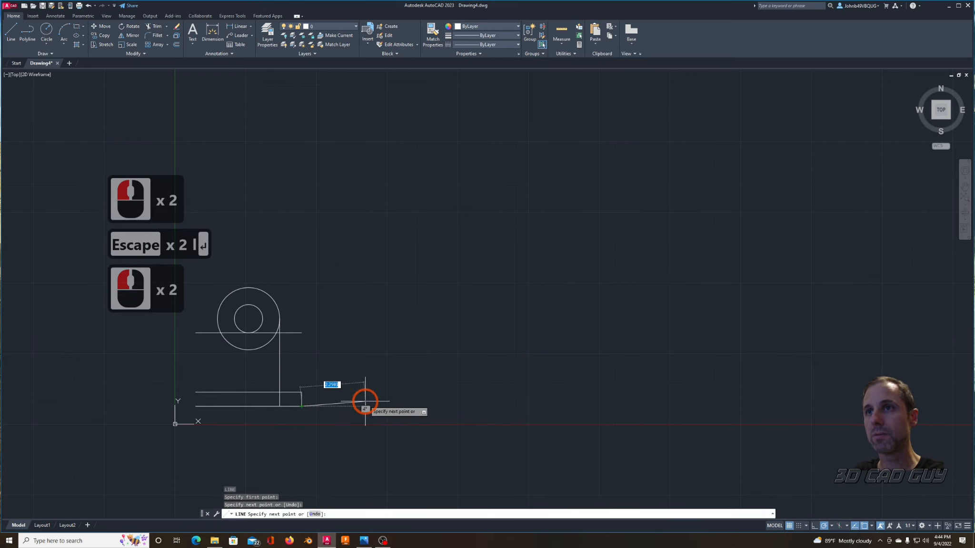
key("Escape")
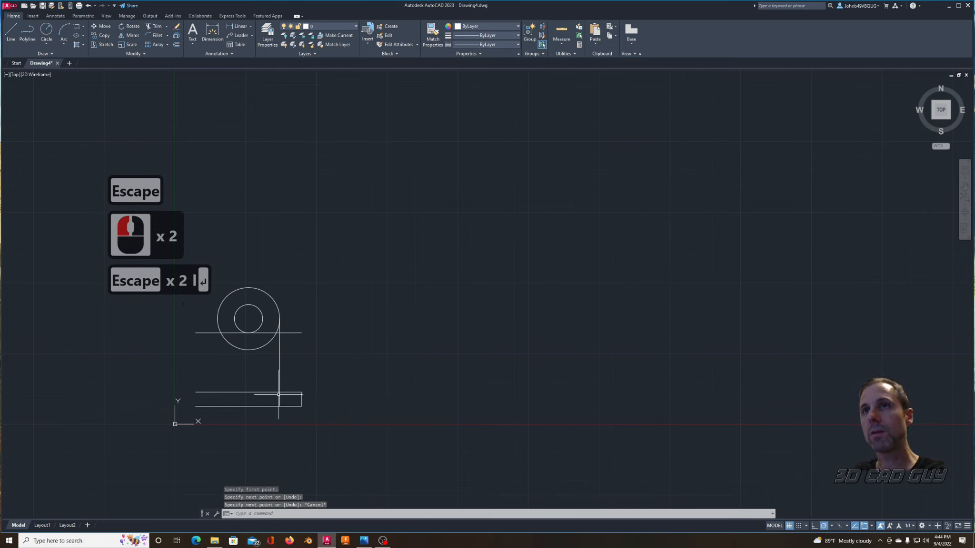
type("mirror")
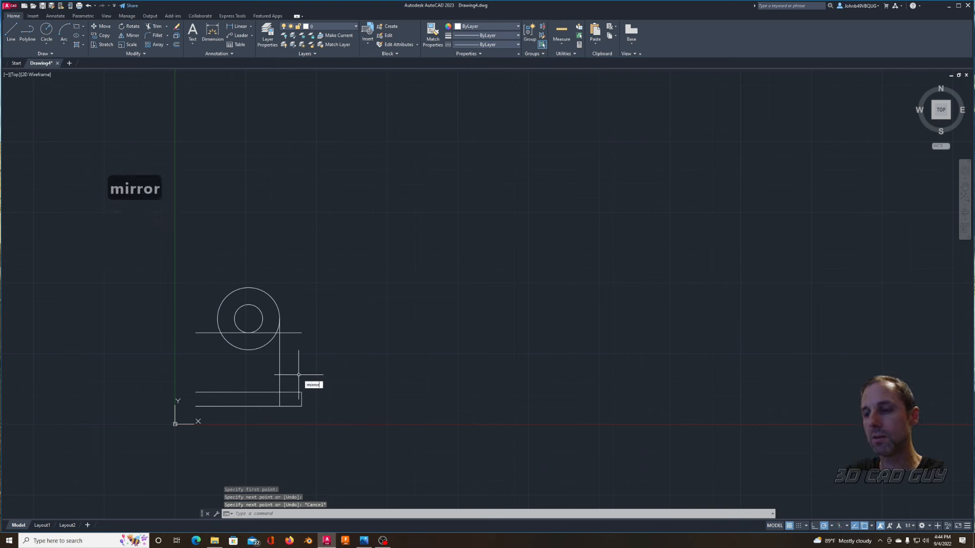
key("Return")
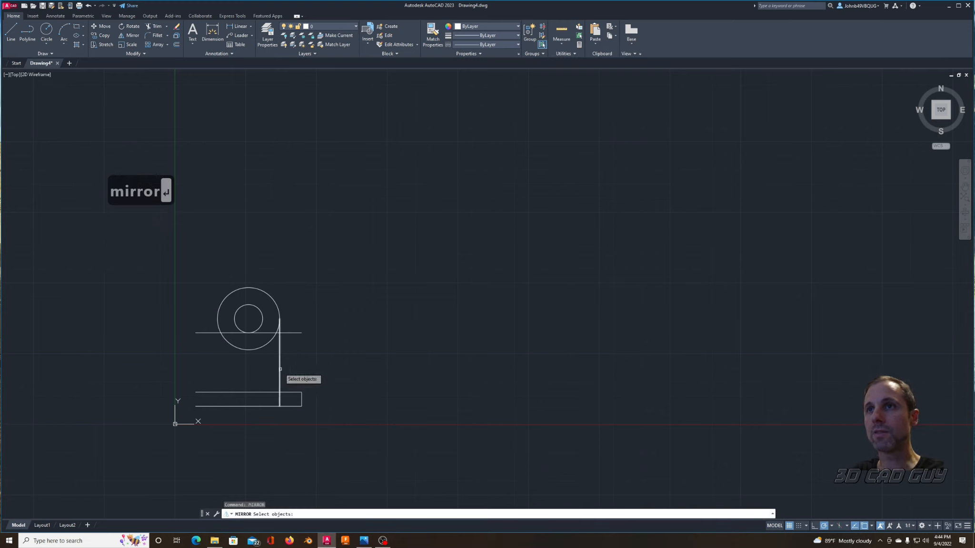
key("Escape")
key("Escape")
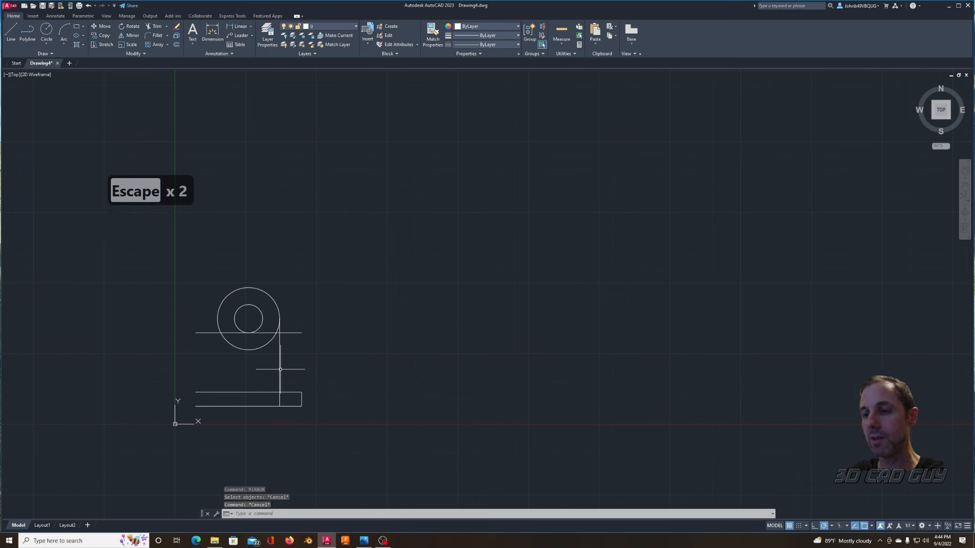
Step: Mirror the vertical line about a vertical axis through the circles' center, keeping the source line
type("m")
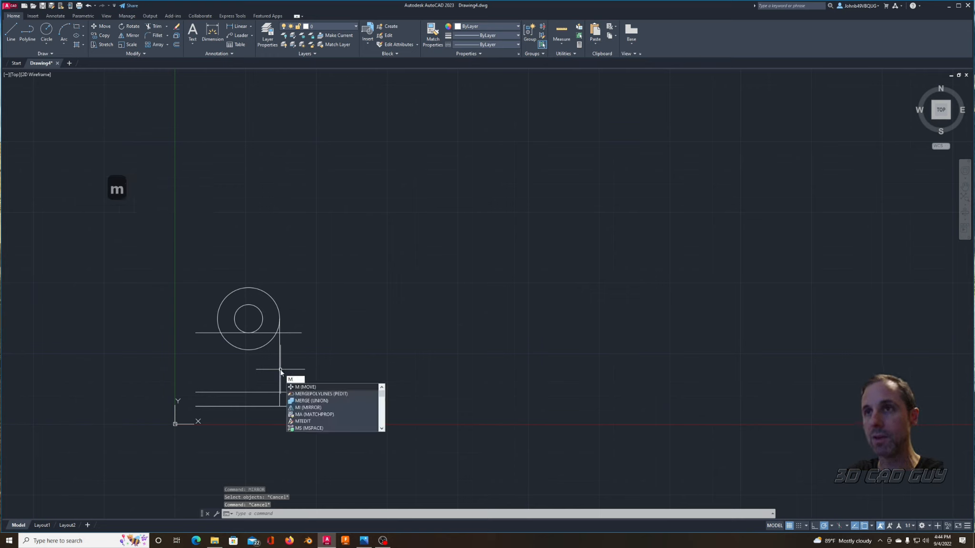
type("i")
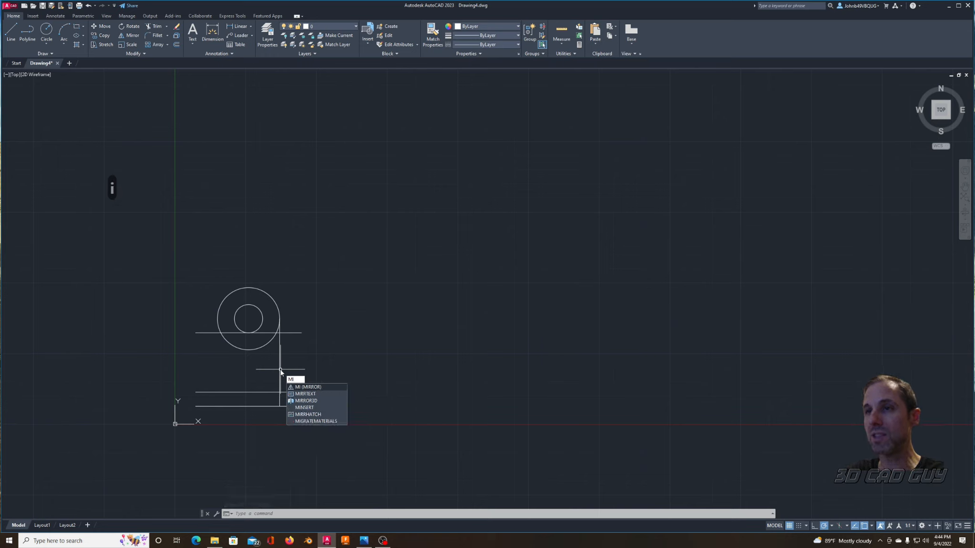
key("Return")
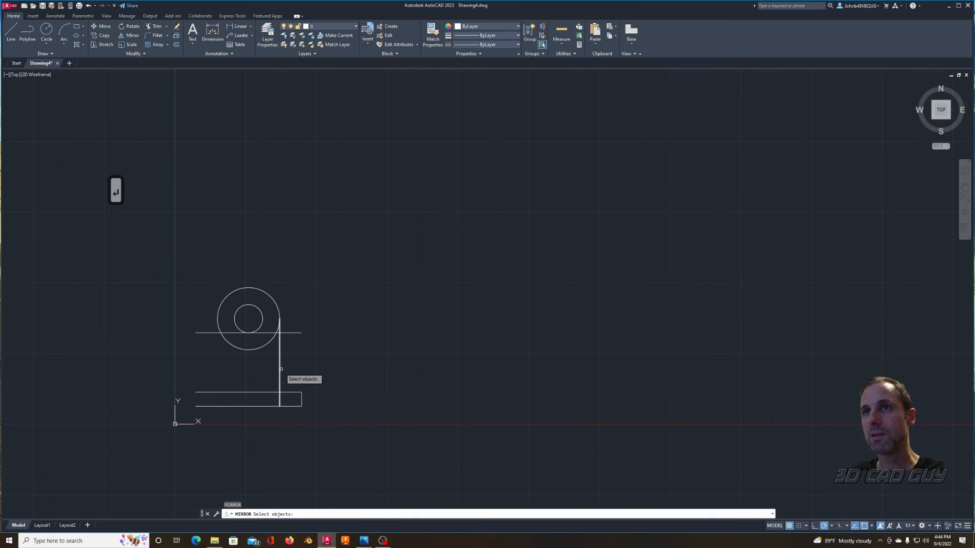
left_click(280, 369)
right_click(246, 353)
left_click(248, 319)
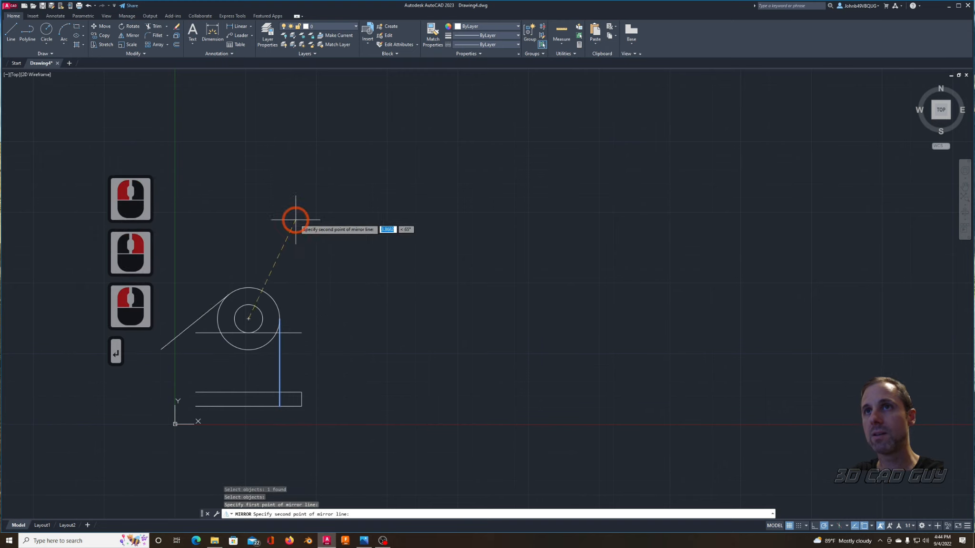
left_click(265, 196, "shift")
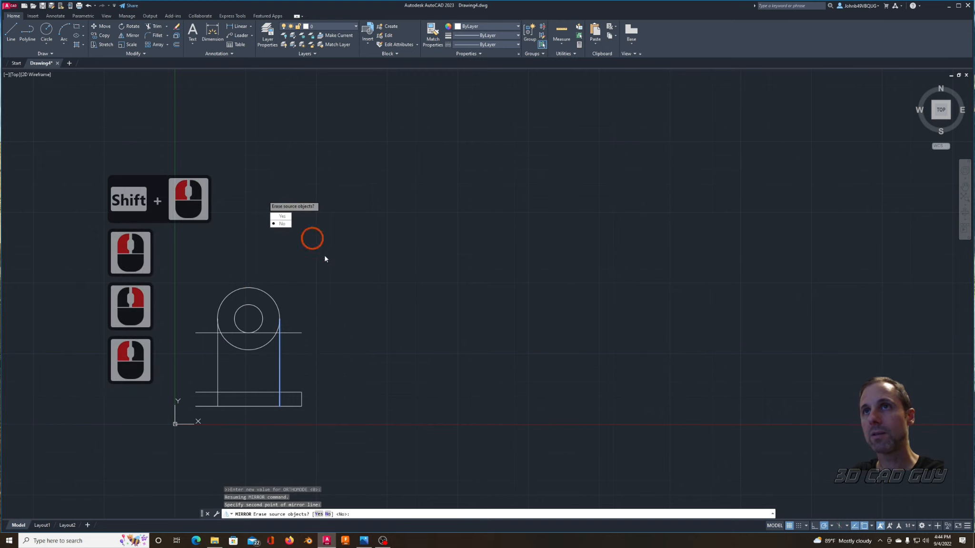
left_click(282, 224)
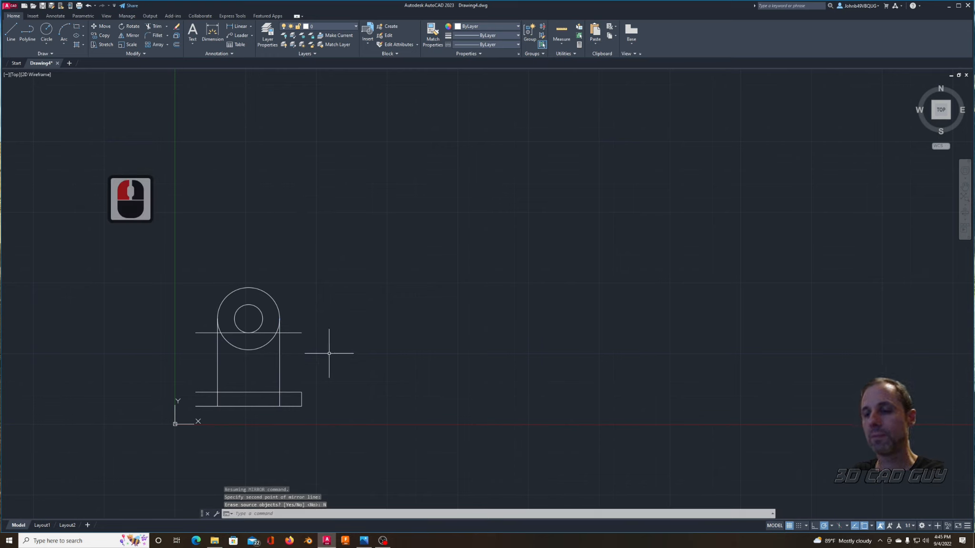
type("trim")
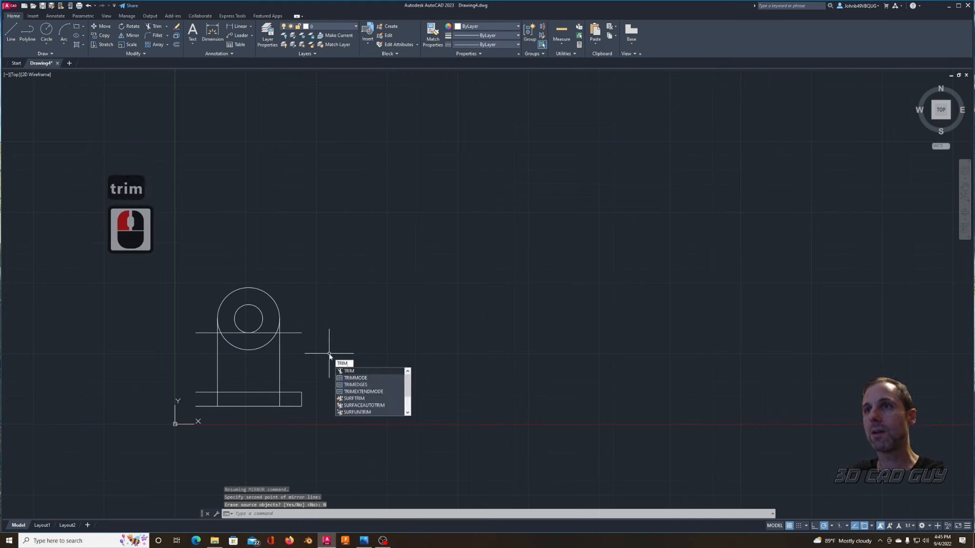
key("BackSpace")
key("BackSpace")
key("BackSpace")
key("BackSpace")
Step: Trim the upper horizontal line's right overhang, the right vertical line inside the base, and the base's top edge between the verticals
type("tr")
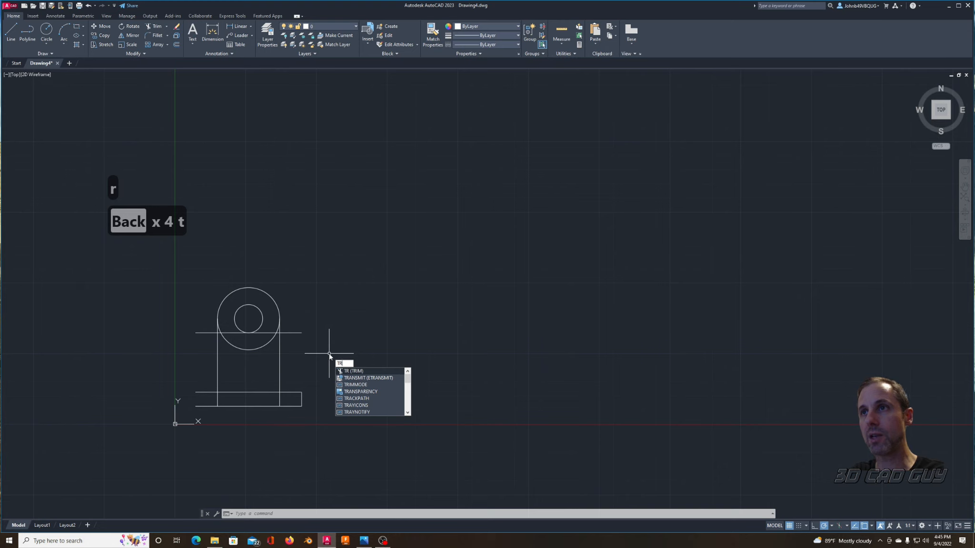
key("Return")
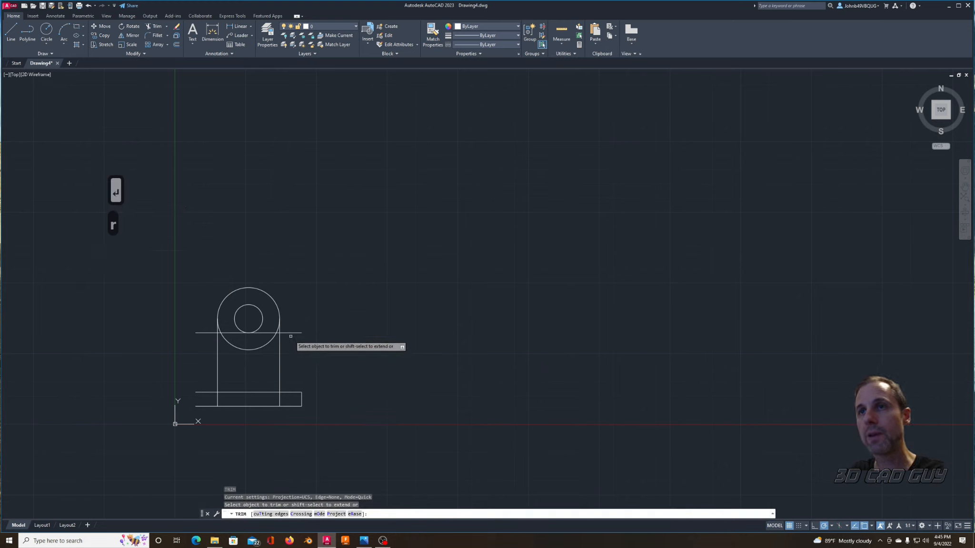
left_click(282, 398)
left_click(271, 392)
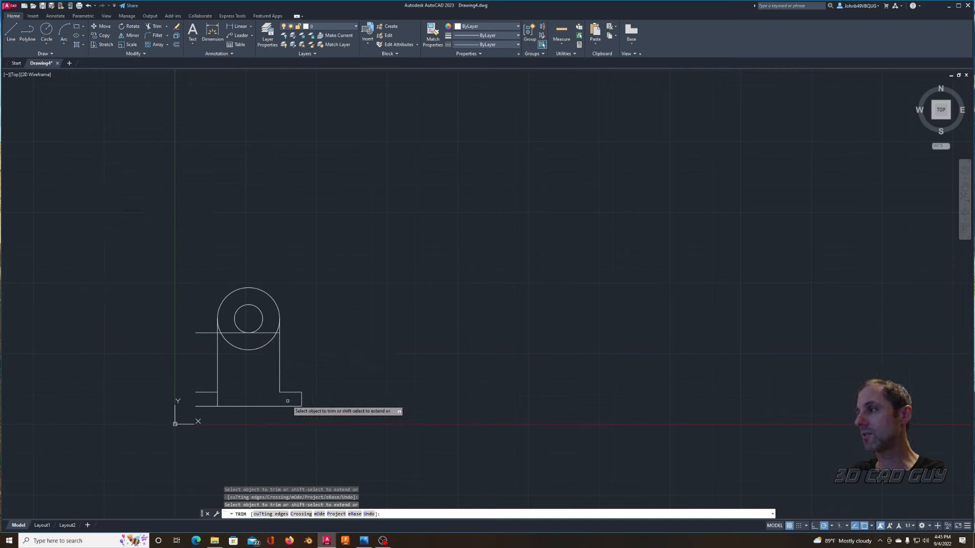
Step: Trim away the lower half of the outer circle, including the small leftover arcs beside both vertical lines
left_click(267, 343)
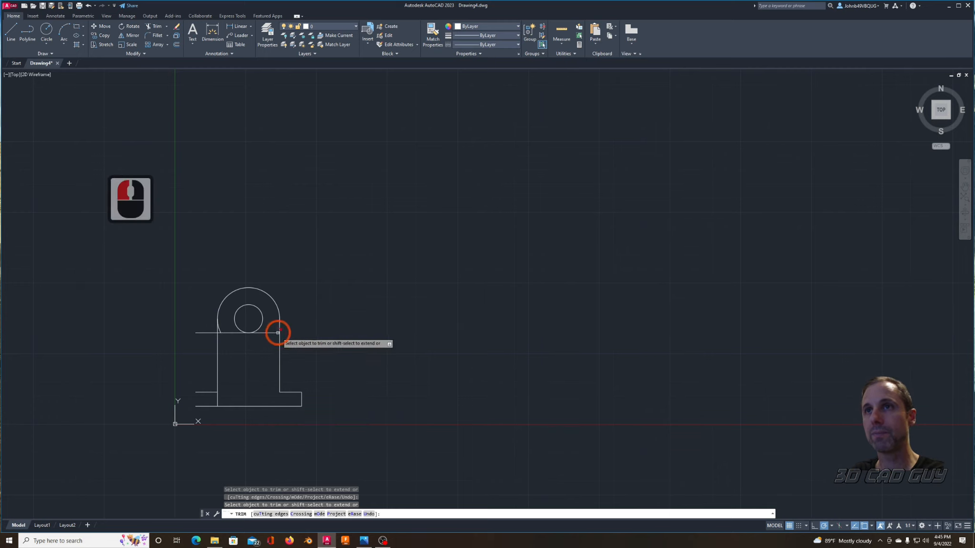
scroll(267, 343, "up", 3)
scroll(227, 347, "down", 1)
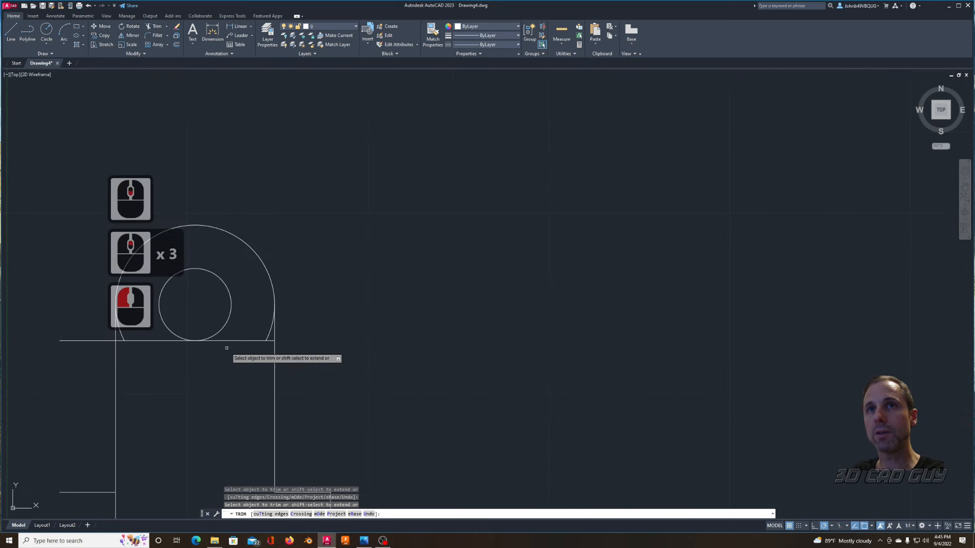
left_click(120, 333)
left_click(272, 337)
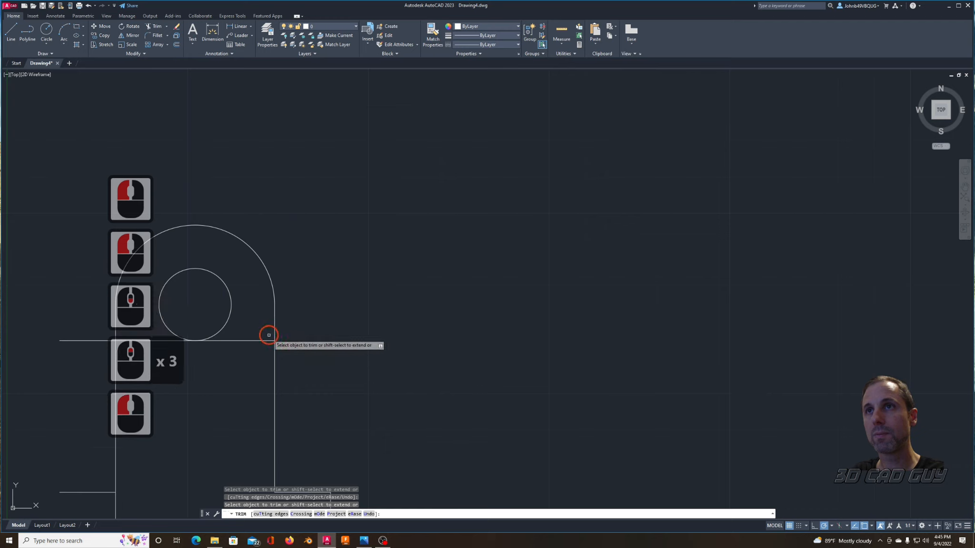
middle_click_drag(194, 385, 390, 321)
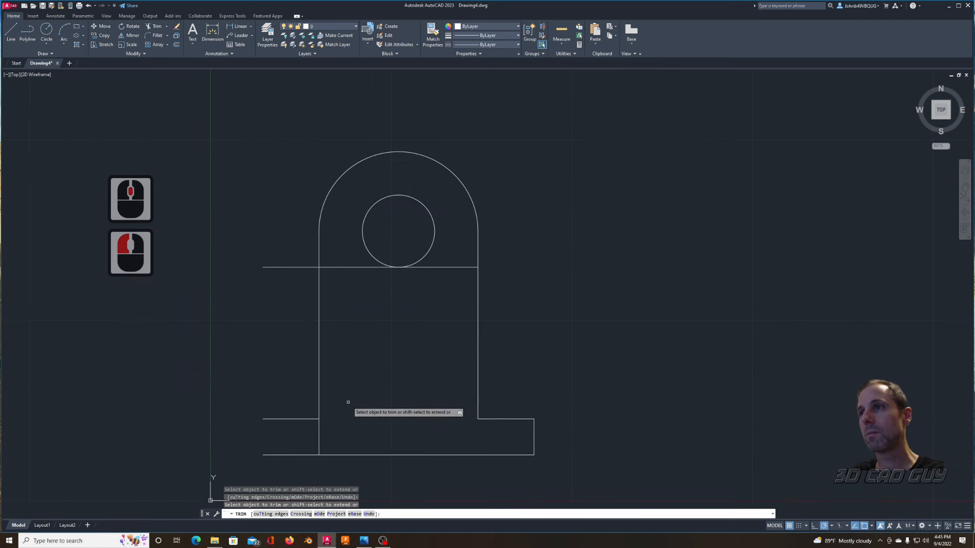
key("Escape")
key("Escape")
Step: Draw a short vertical line closing the left end of the base between its top and bottom edges
type("l")
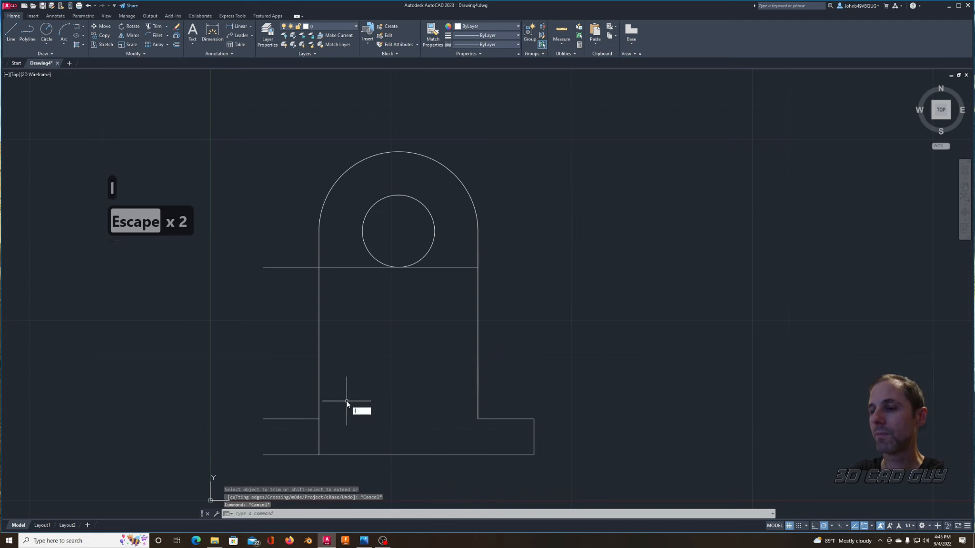
key("Return")
left_click(263, 419)
left_click(263, 455)
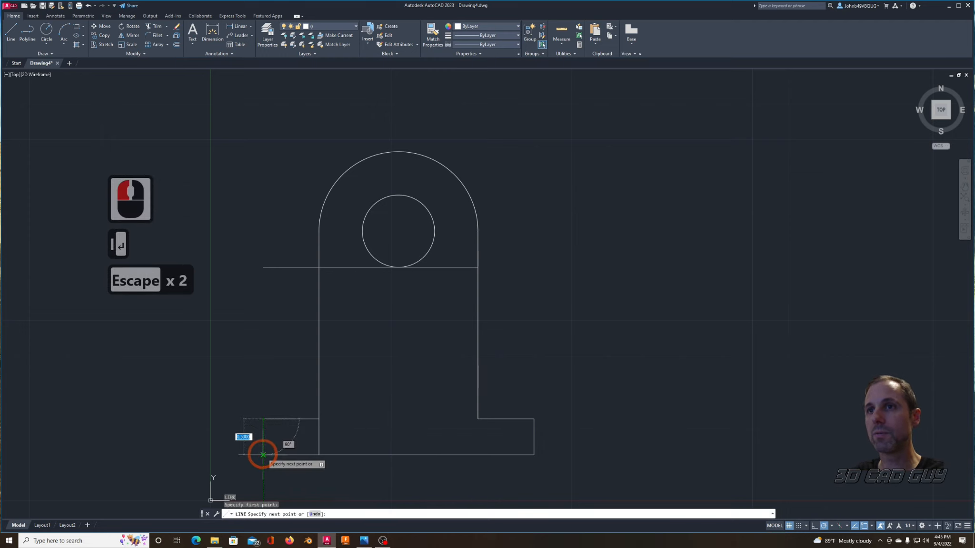
key("Escape")
key("Escape")
Step: Trim the part of the left vertical line that runs inside the base
type("tr")
key("Return")
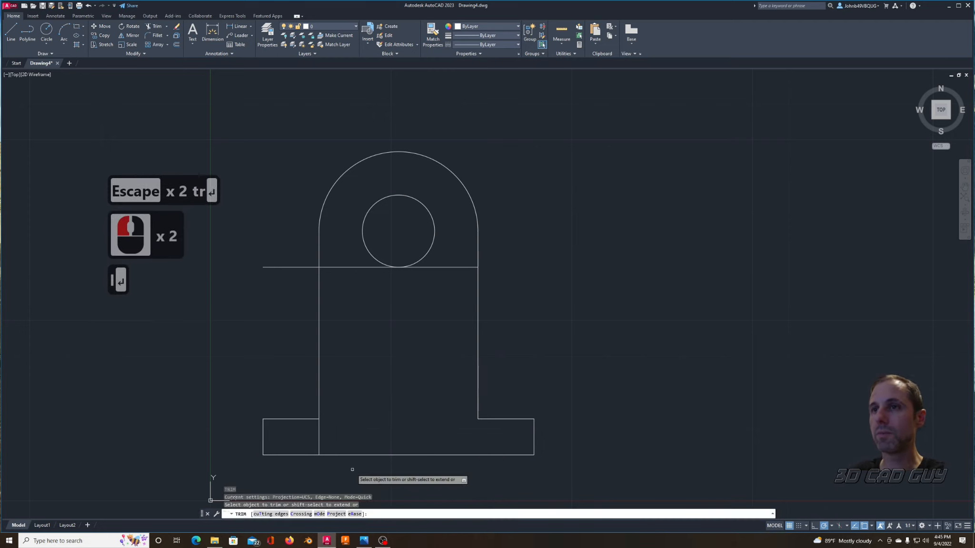
left_click(319, 441)
key("Escape")
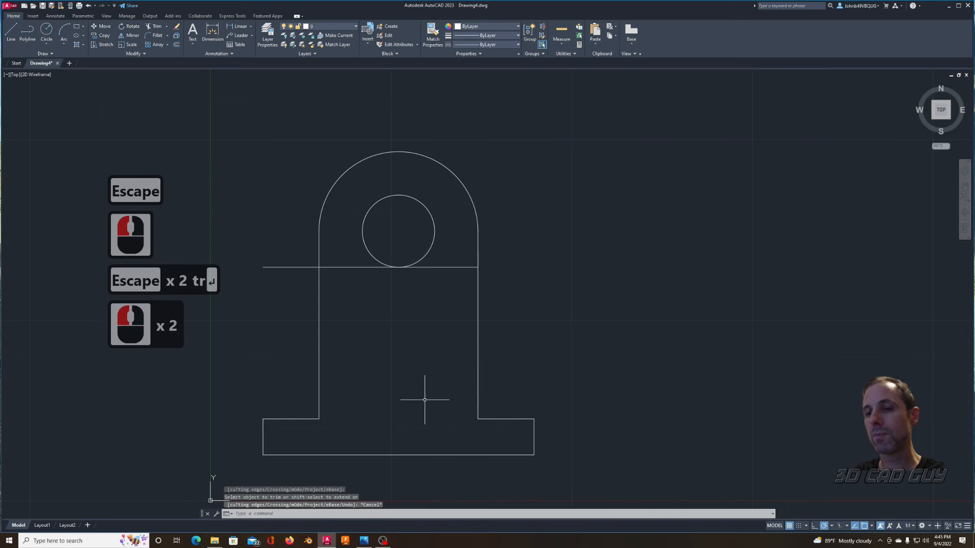
Step: Erase the leftover horizontal construction line beneath the inner circle
type("e")
key("Return")
left_click(337, 268)
right_click(402, 341)
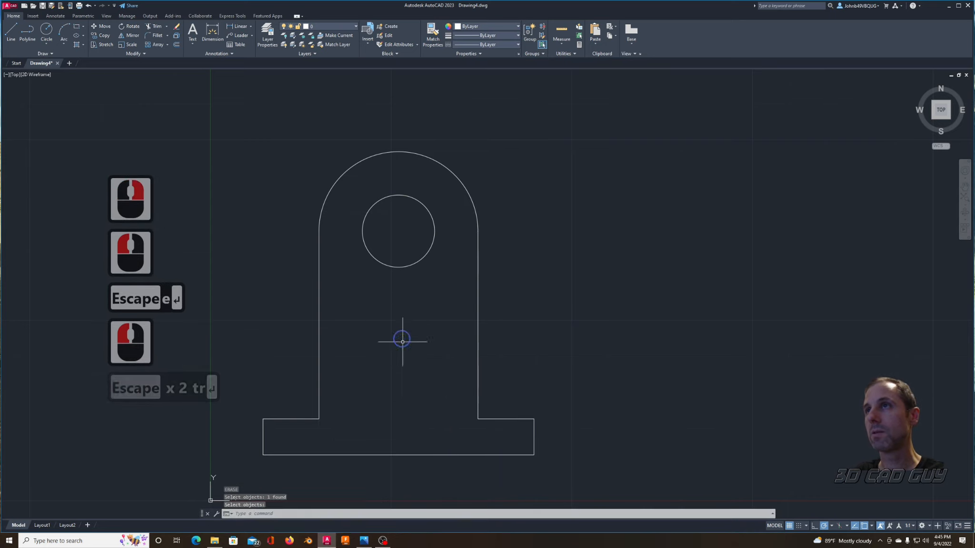
key("Escape")
Step: Convert the right vertical line of the outline into a polyline with PEDIT
middle_click_drag(614, 345, 561, 332)
middle_click_drag(479, 310, 535, 328)
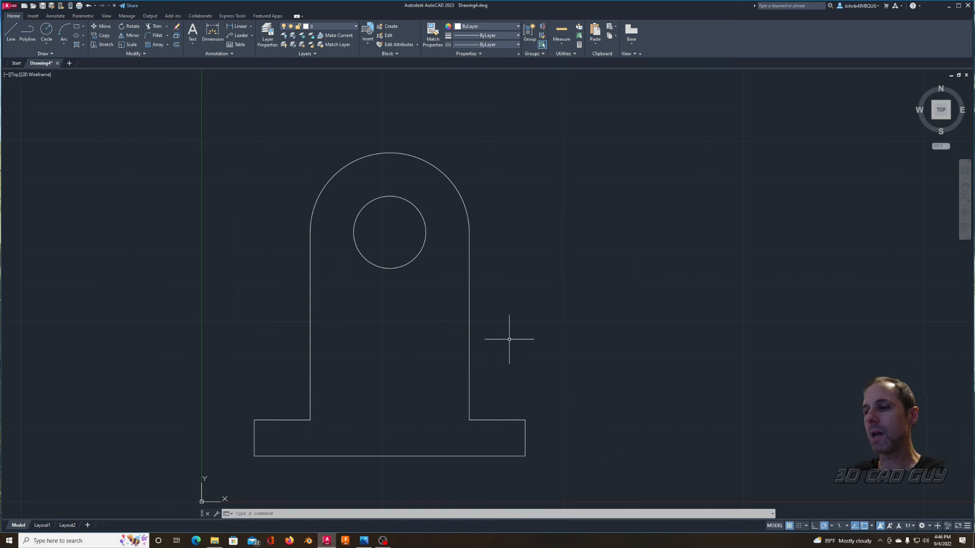
type("e")
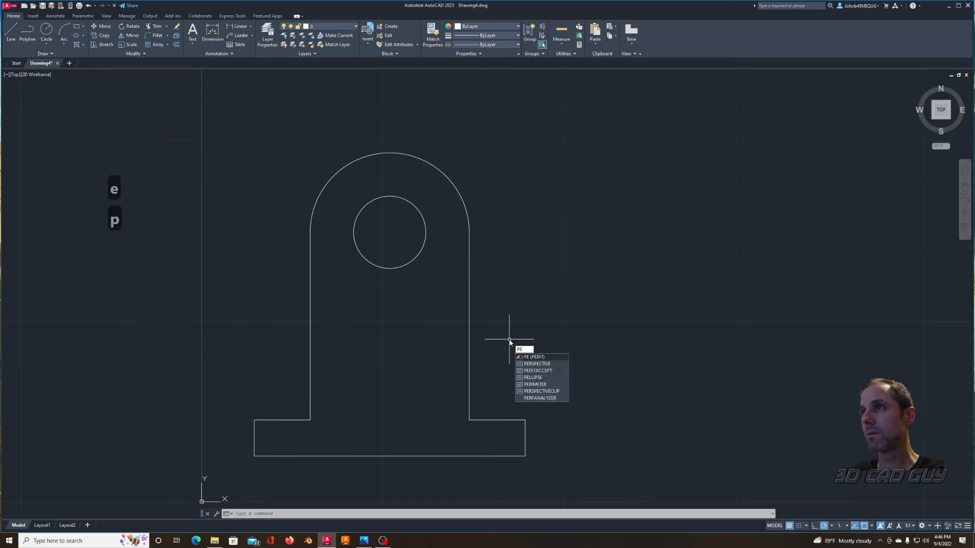
key("Return")
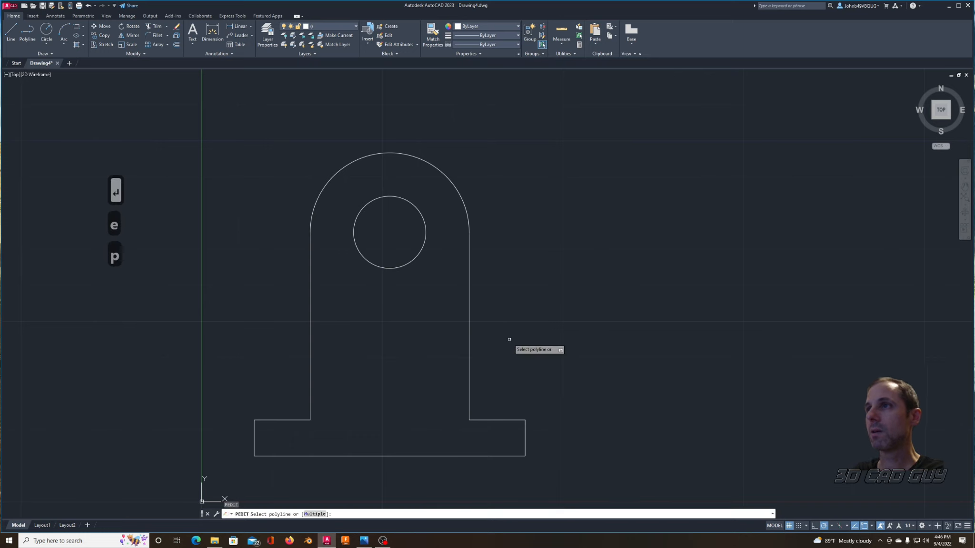
left_click(470, 341)
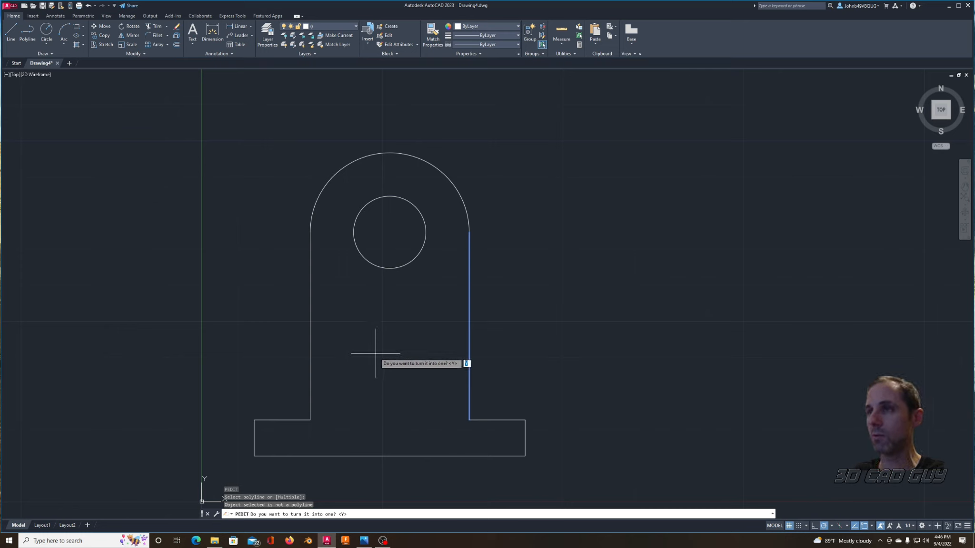
key("Return")
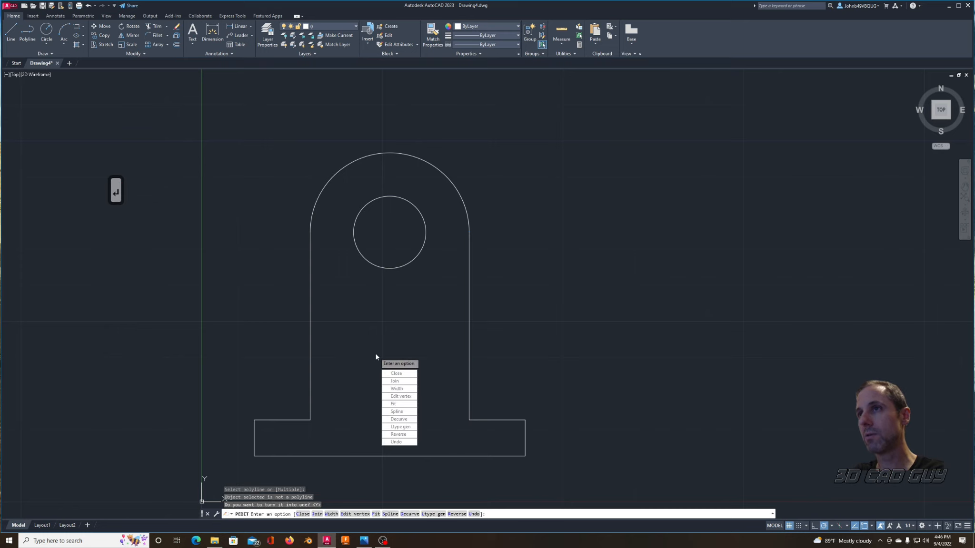
Step: Join all remaining lines and the arc of the outer outline to the polyline, leaving out the inner circle
left_click(398, 383)
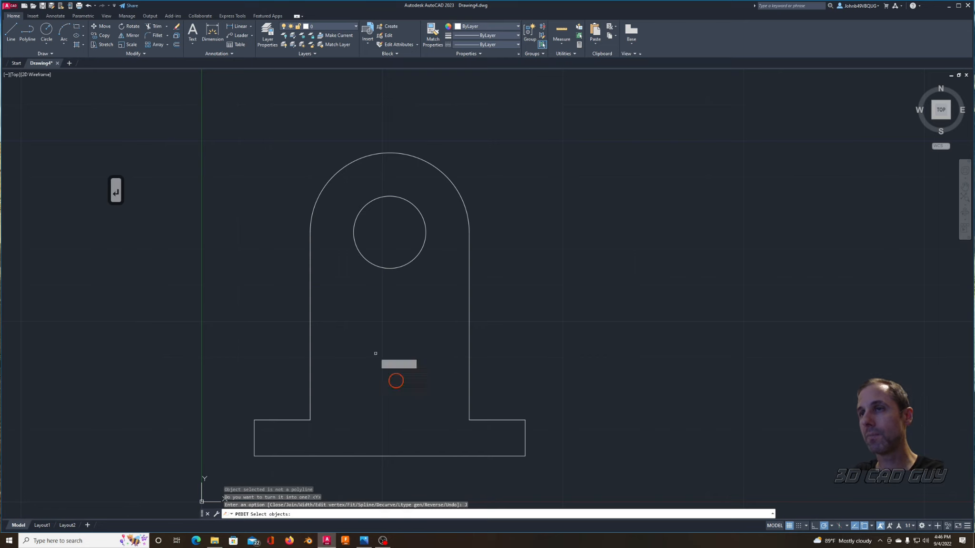
left_click(515, 139)
left_click(454, 447)
left_click(545, 400)
left_click(490, 456)
left_click(378, 345)
left_click(247, 443)
left_click(413, 108)
left_click(310, 184)
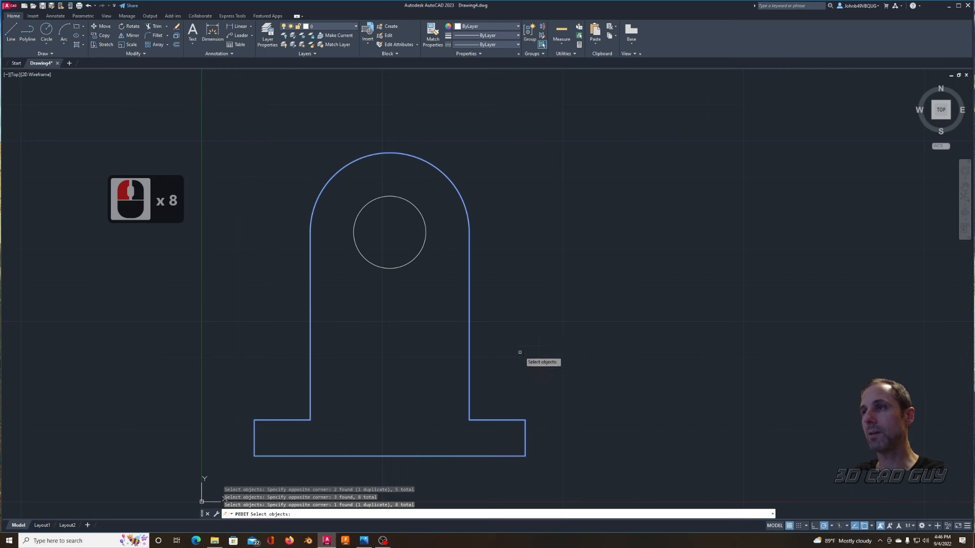
right_click(562, 323)
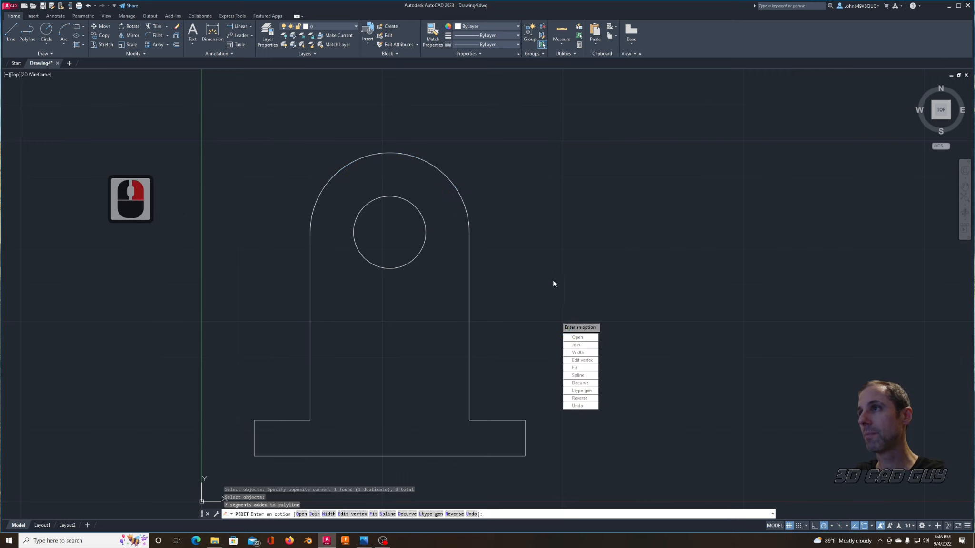
Step: Turn the view of the finished profile to a southeast isometric with a slight extra orbit
key("Escape")
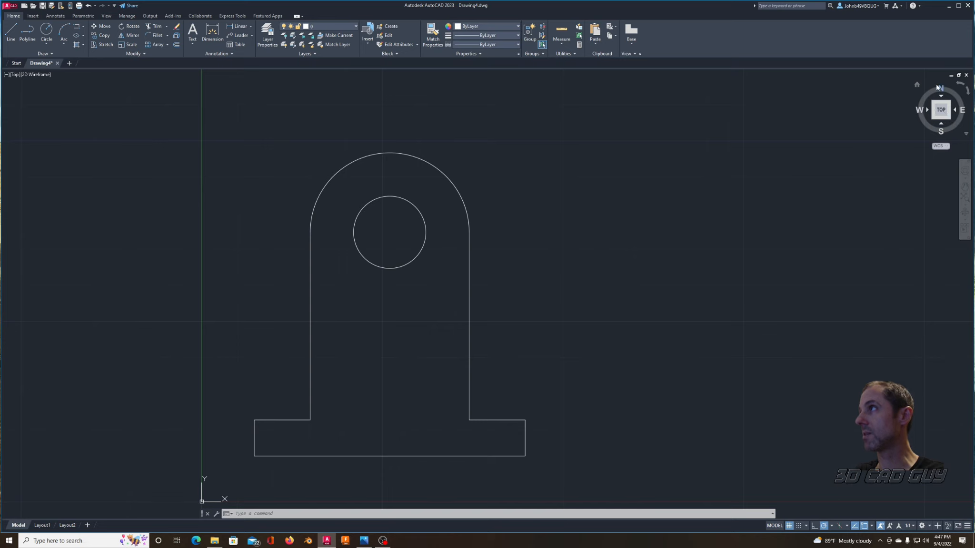
left_click(950, 119)
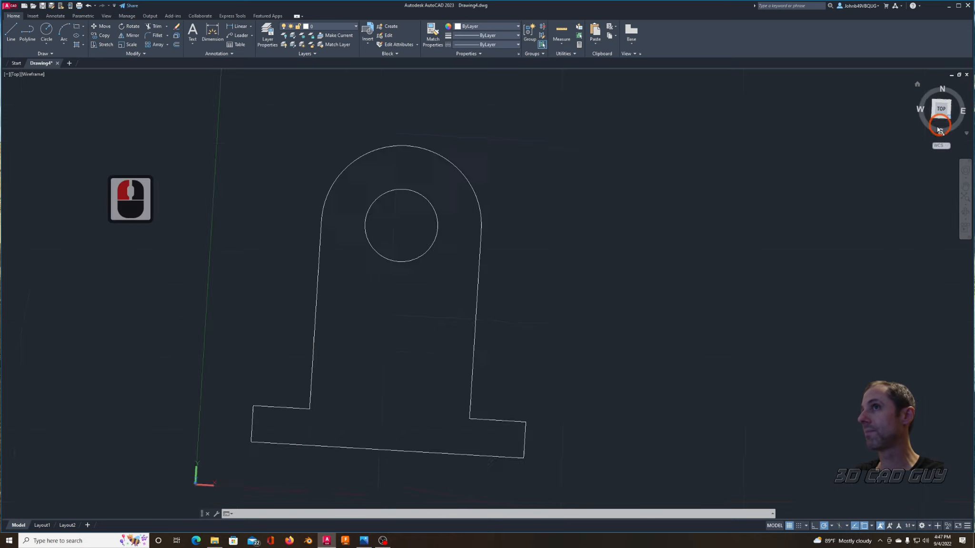
mouse_move(696, 310)
middle_mouse_down()
mouse_move(618, 337)
mouse_move(577, 307)
middle_mouse_up()
scroll(618, 337, "down", 2)
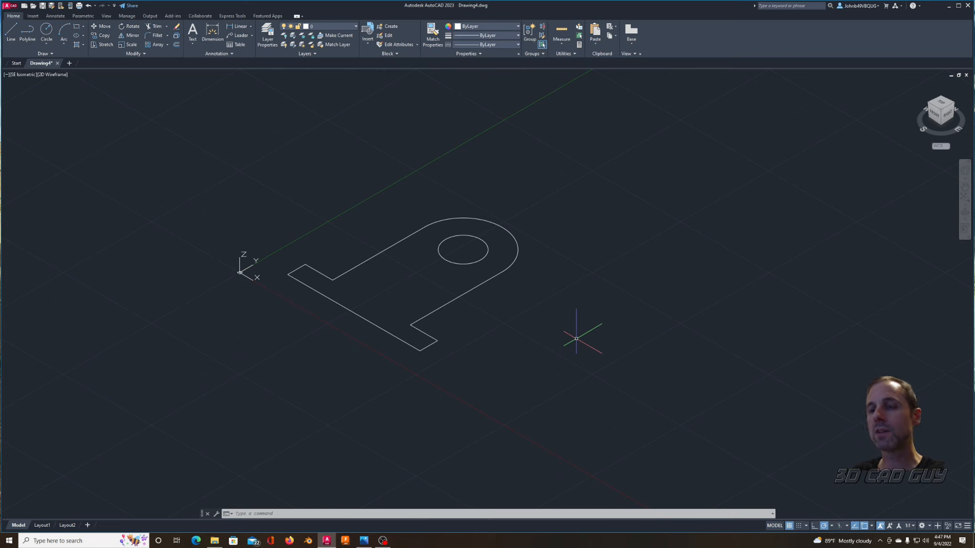
left_click_drag(942, 110, 951, 113)
left_click_drag(9, 129, 13, 146)
left_click_drag(939, 118, 948, 121)
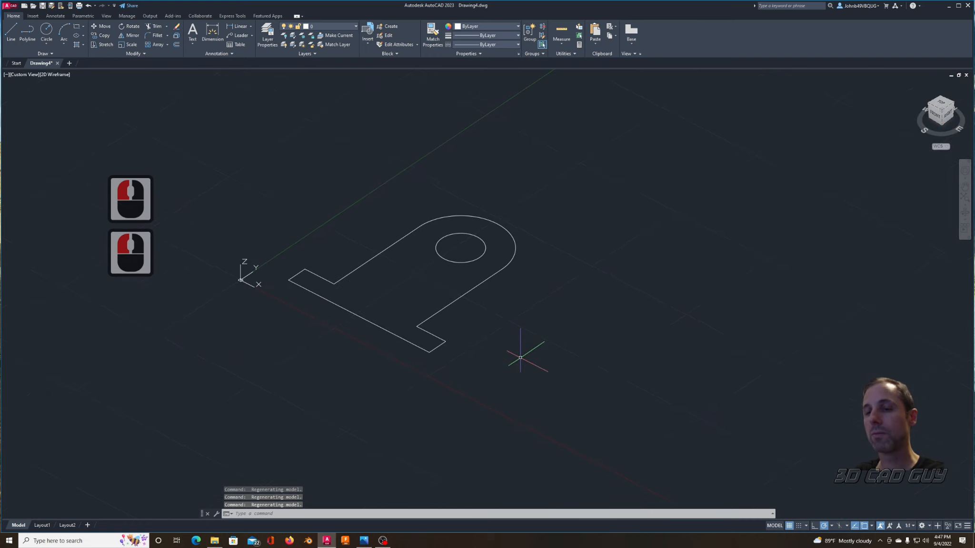
Step: Extrude the outer outline polyline and the inner circle together 4.2 units downward
type("extr")
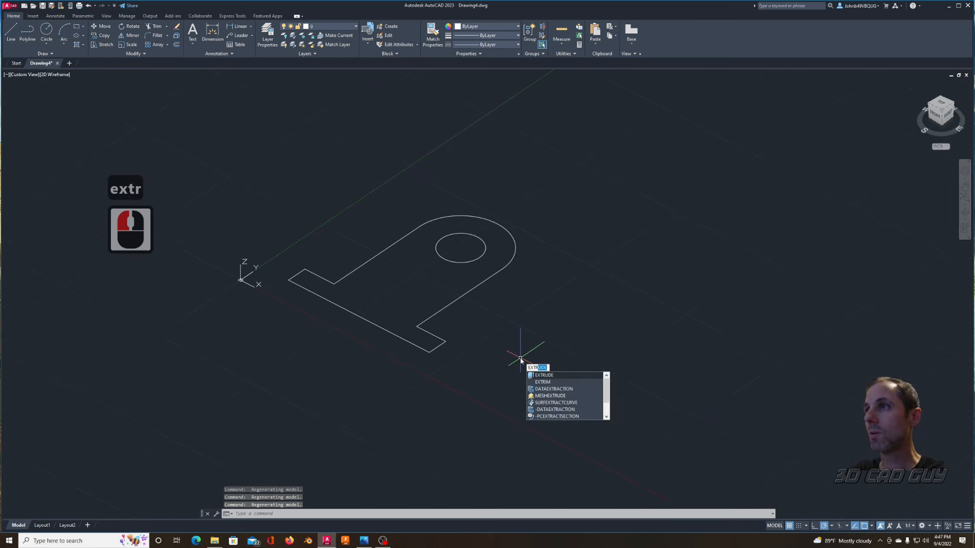
key("Return")
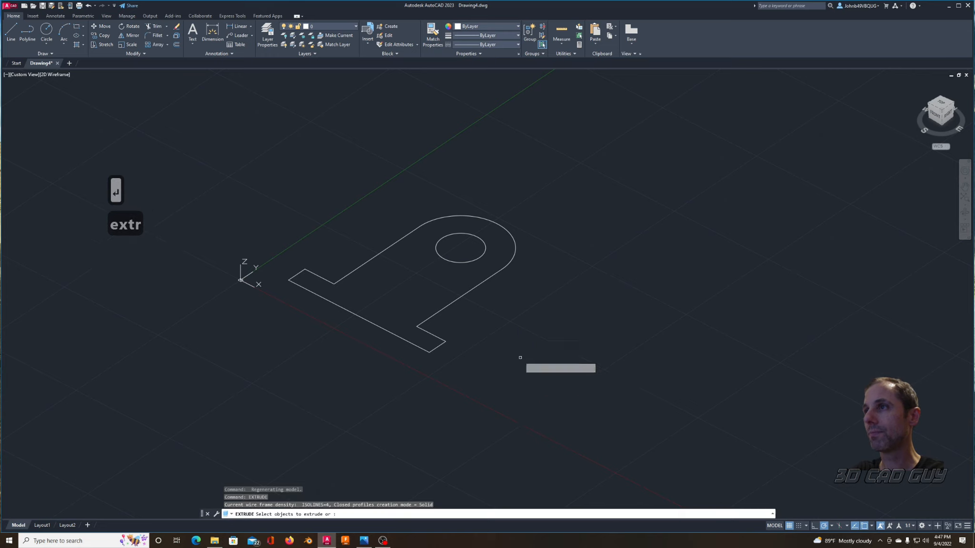
left_click(533, 172)
left_click(438, 301)
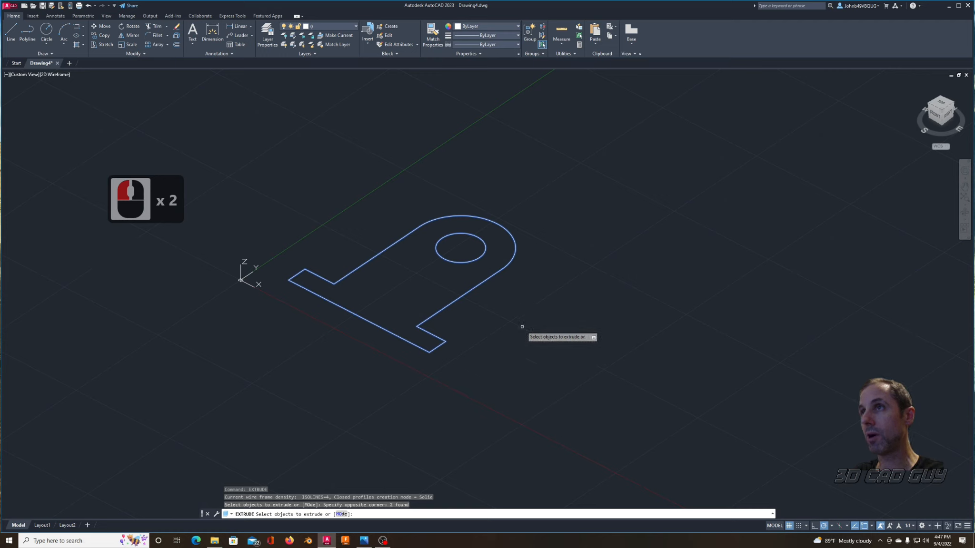
right_click(537, 328)
left_click(553, 333)
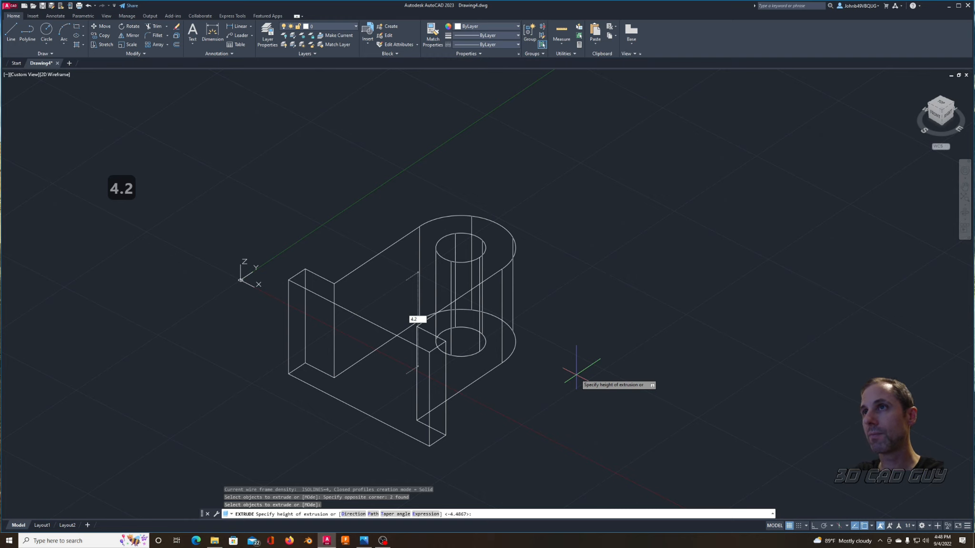
key("Return")
Step: Inspect the extruded bracket in the X-ray, Hidden and Shades of Gray visual styles, ending in 2D Wireframe
middle_click_drag(579, 376, 629, 328)
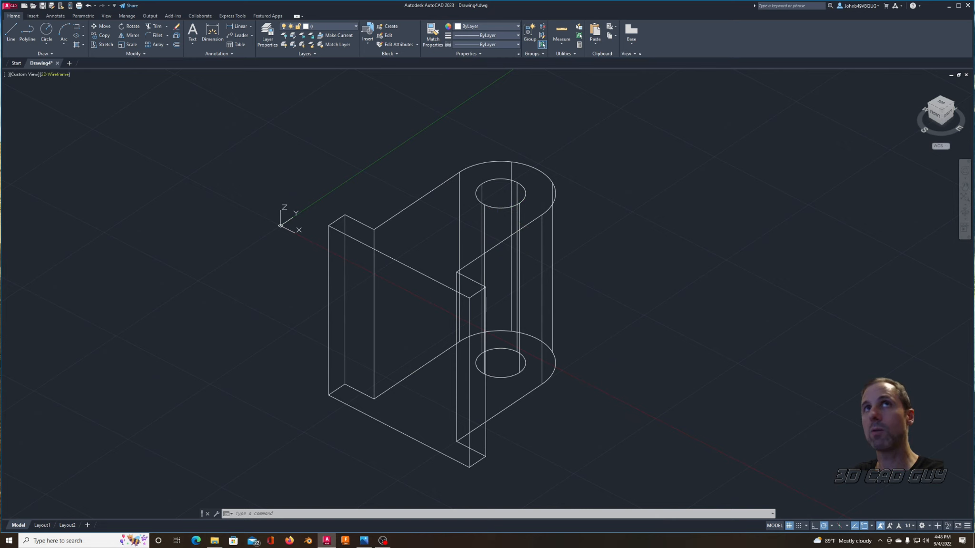
left_click(54, 79)
left_click(80, 165)
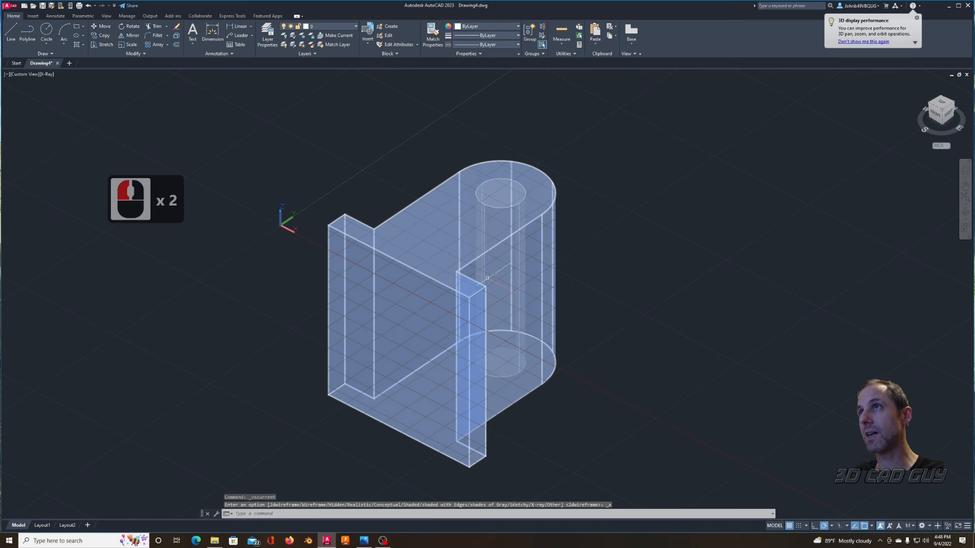
left_click(46, 74)
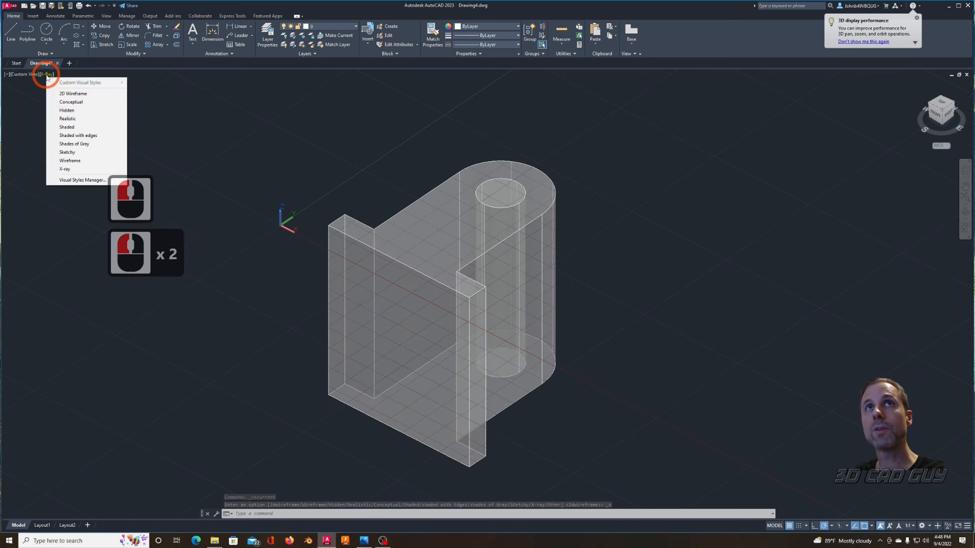
left_click(67, 110)
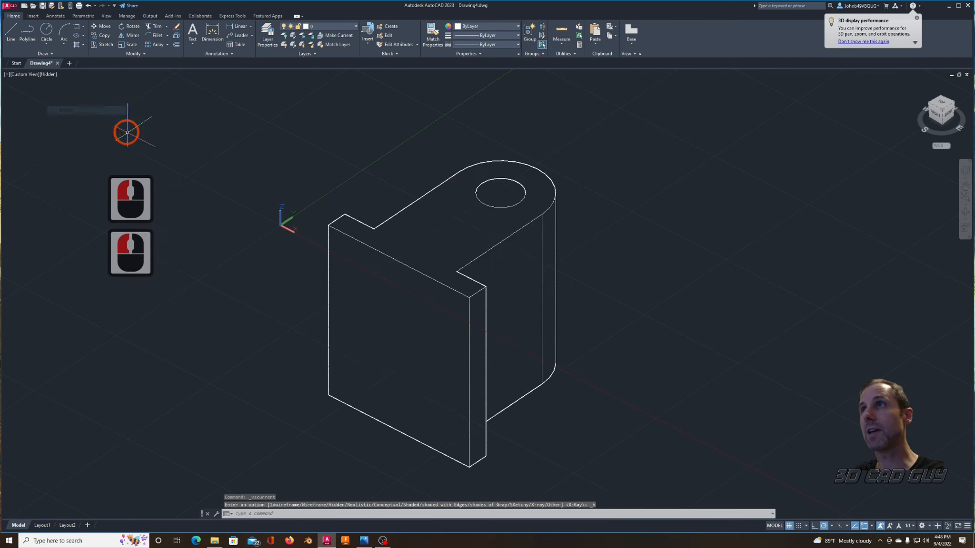
left_click(46, 75)
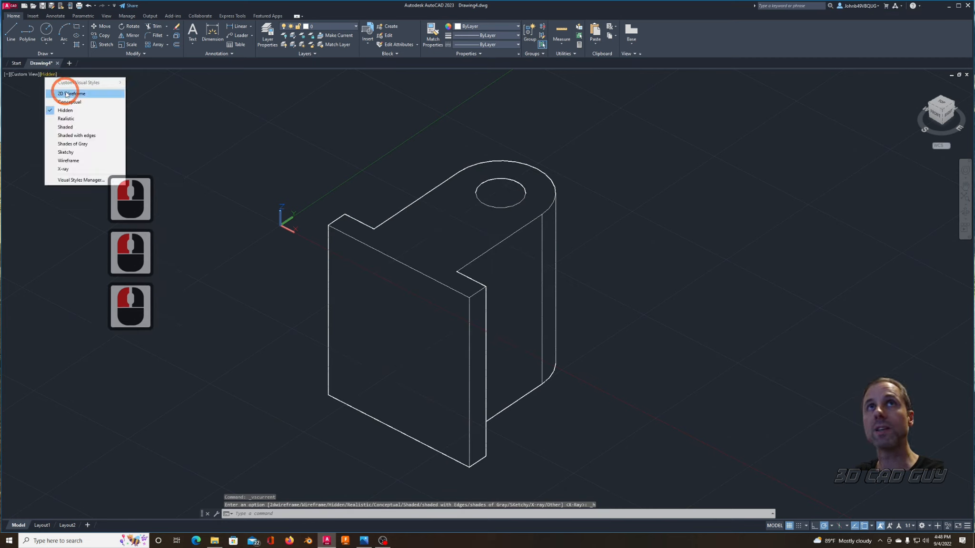
left_click(72, 144)
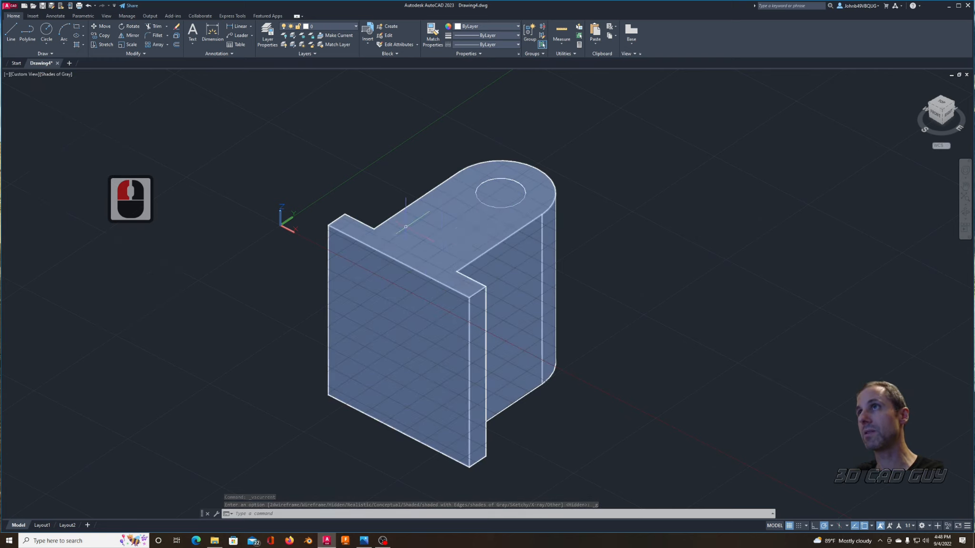
left_click(67, 79)
left_click(81, 94)
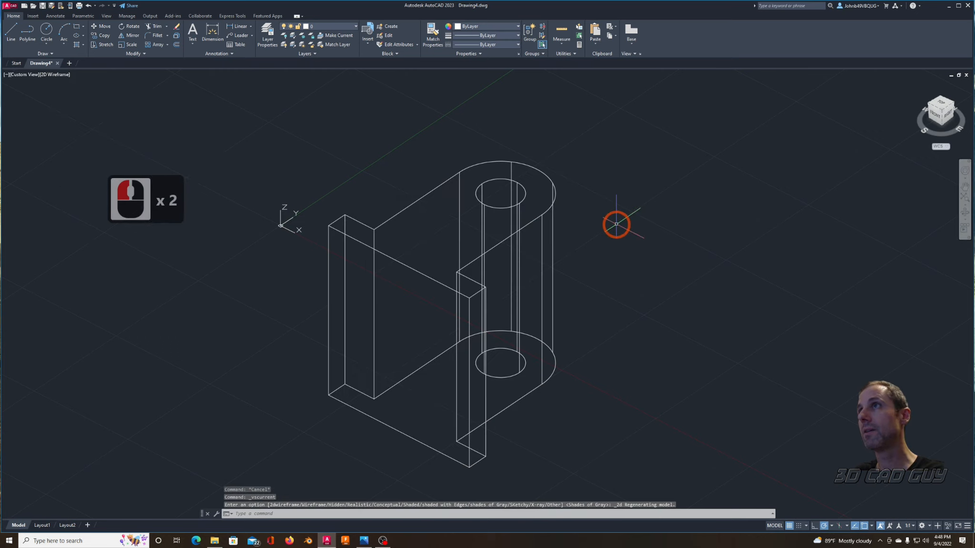
Step: Subtract the inner cylinder from the bracket solid to cut the through hole
type("su")
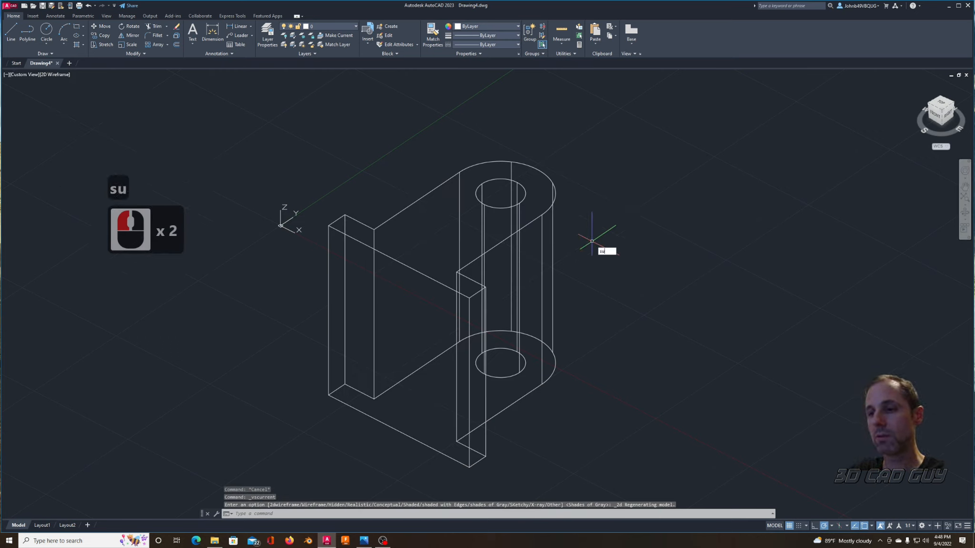
type("b")
key("Return")
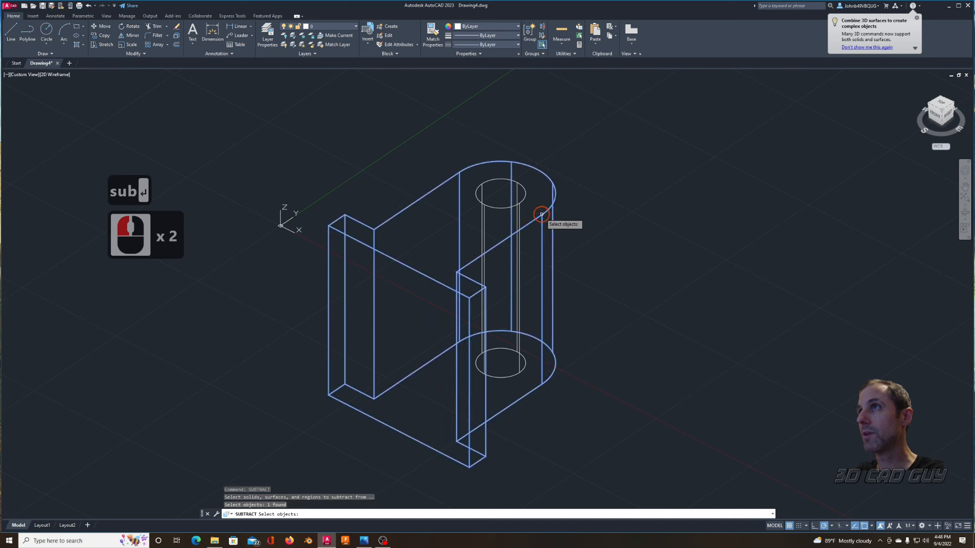
left_click(518, 204)
right_click(527, 200)
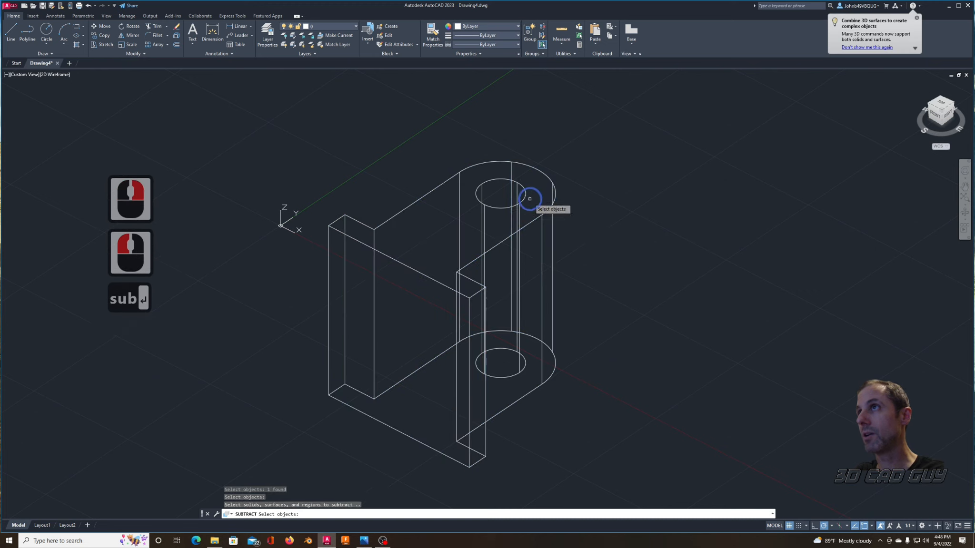
left_click(524, 200)
right_click(530, 210)
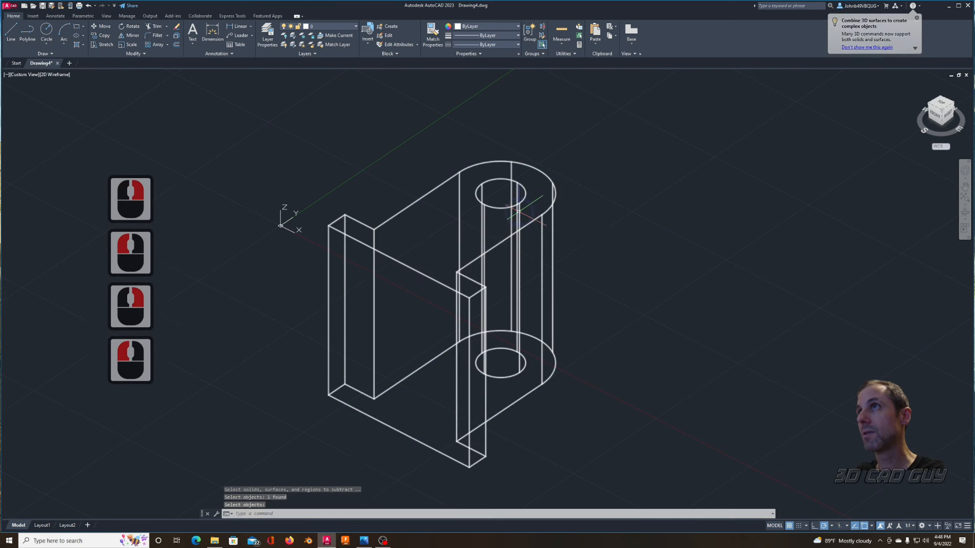
Step: Check the hole in the Shaded and X-ray visual styles, ending in 2D Wireframe
left_click(56, 76)
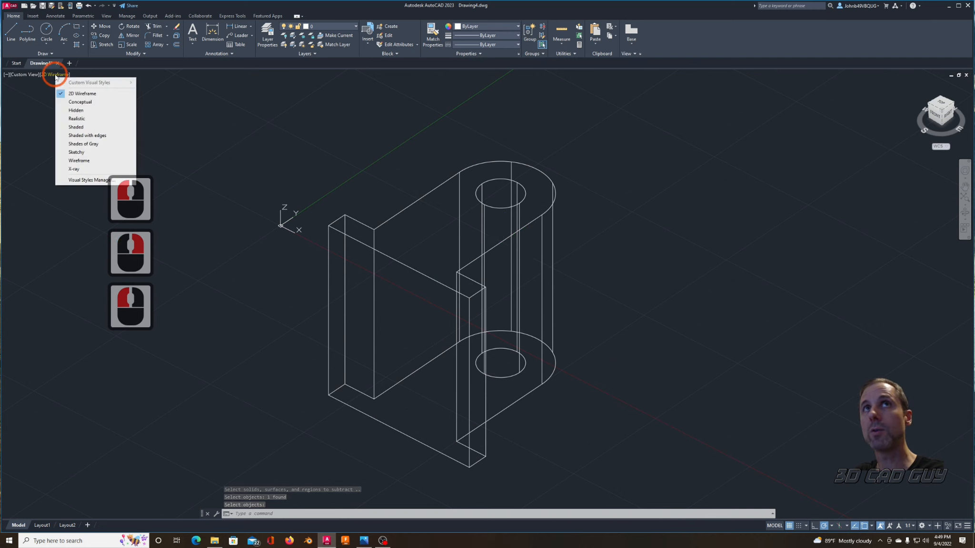
left_click(85, 126)
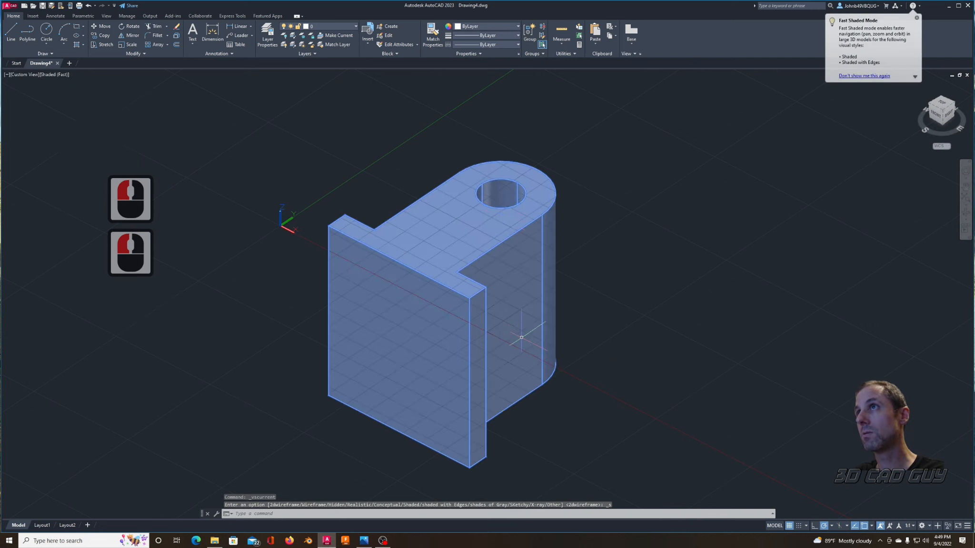
key("Escape")
left_click(57, 76)
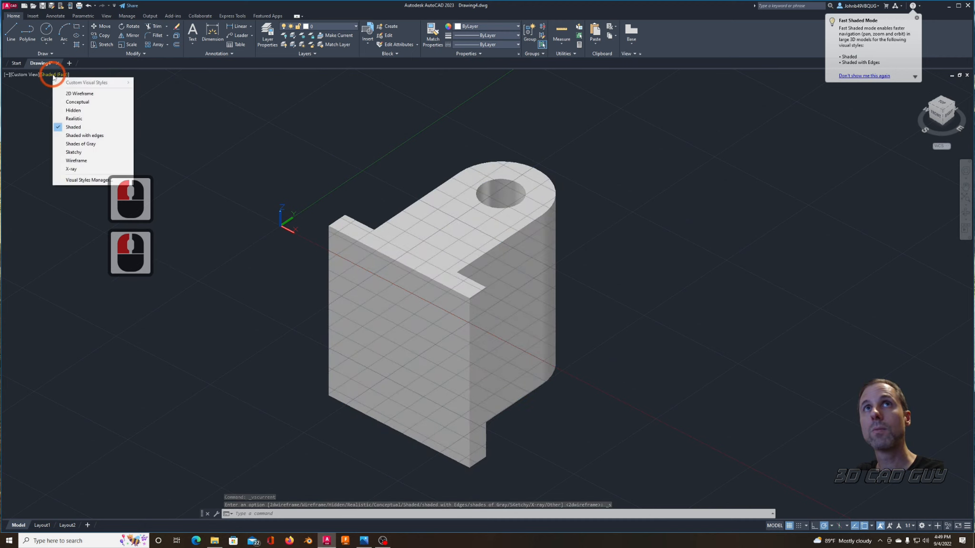
left_click(74, 170)
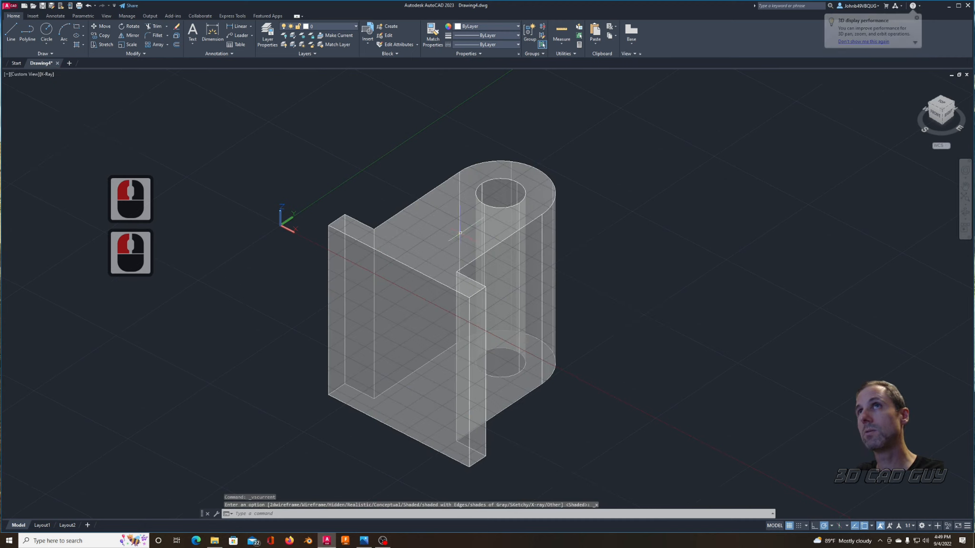
left_click(66, 94)
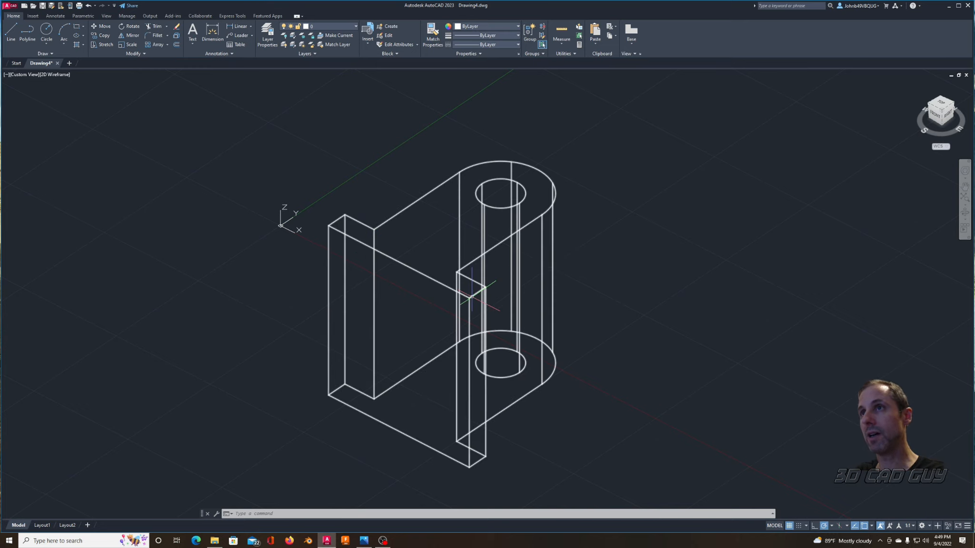
double_click(401, 286)
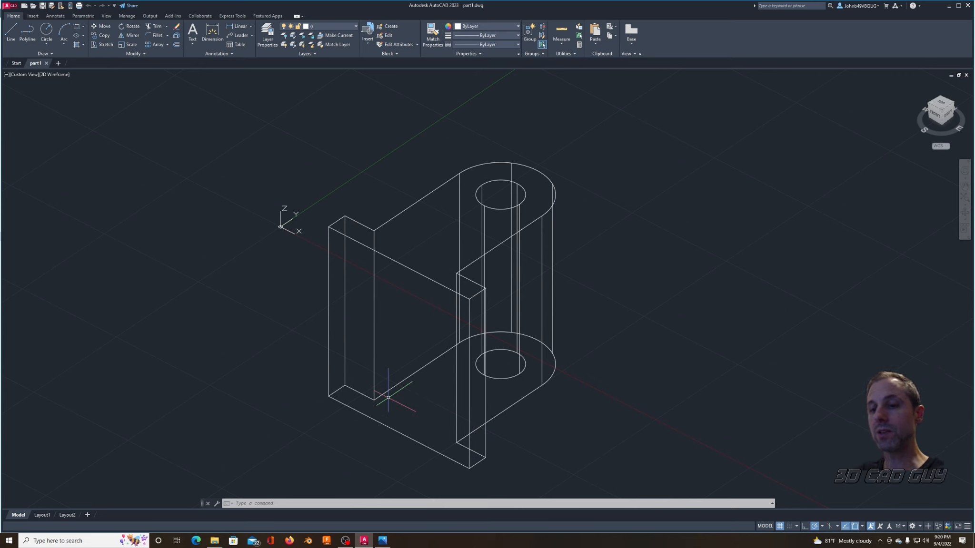
Step: Move the UCS origin to the upper-left corner of the base plate's outer face and rotate the UCS 90 degrees about X
type("s")
key("Return")
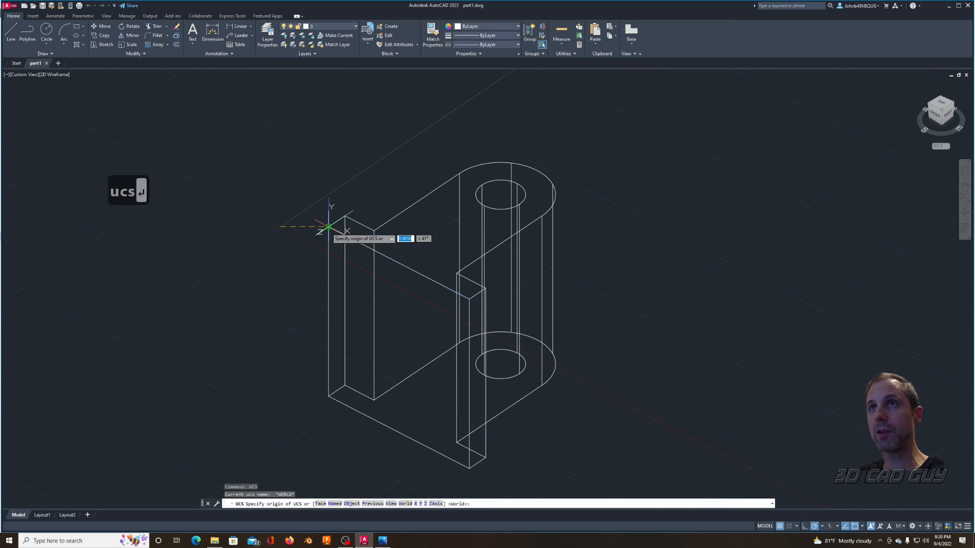
left_click(329, 227)
key("Return")
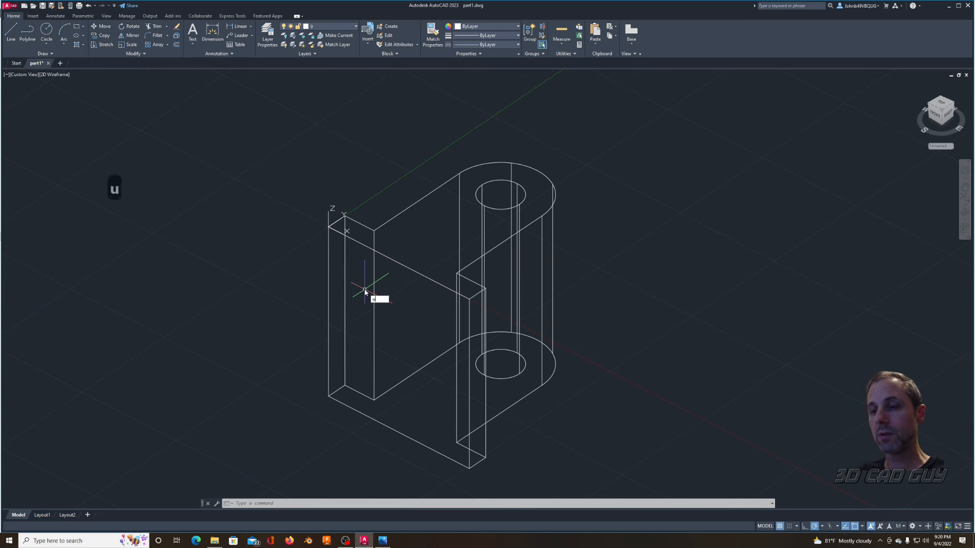
key("Return")
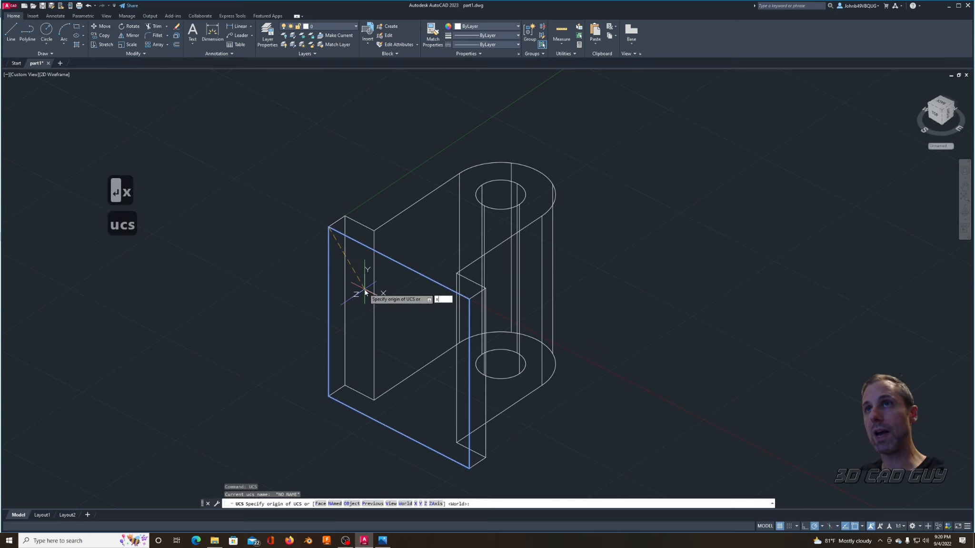
key("Return")
type("90")
key("Return")
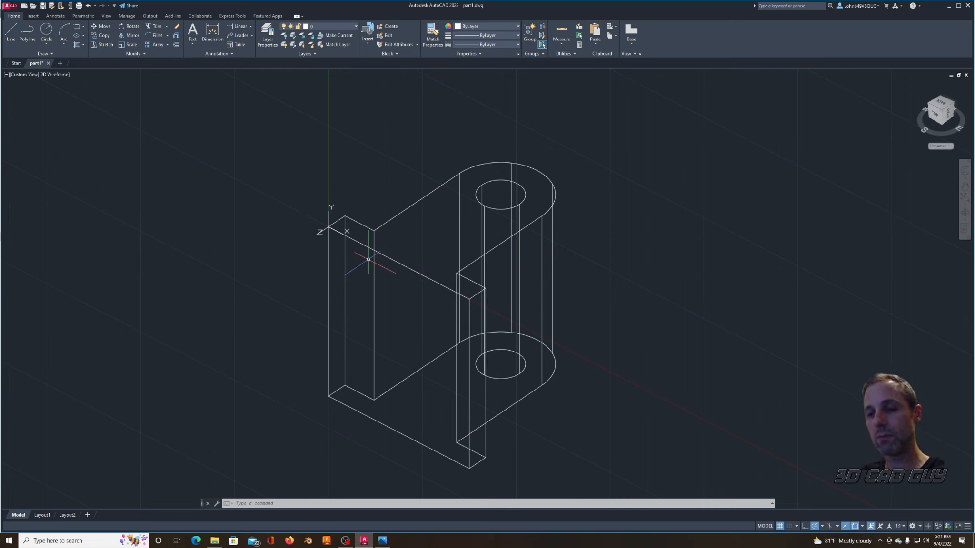
Step: Draw a rectangle over the base plate's outer face, from the UCS origin to the diagonally opposite corner
key("Return")
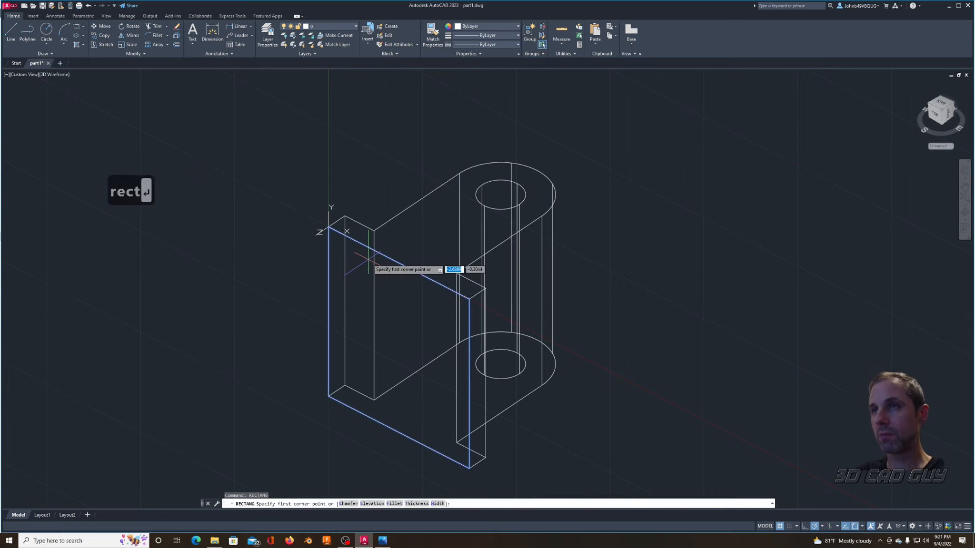
left_click(329, 227)
left_click(529, 474)
Step: Offset the rectangle on the base plate's outer face inward by .470
type("offset")
key("Return")
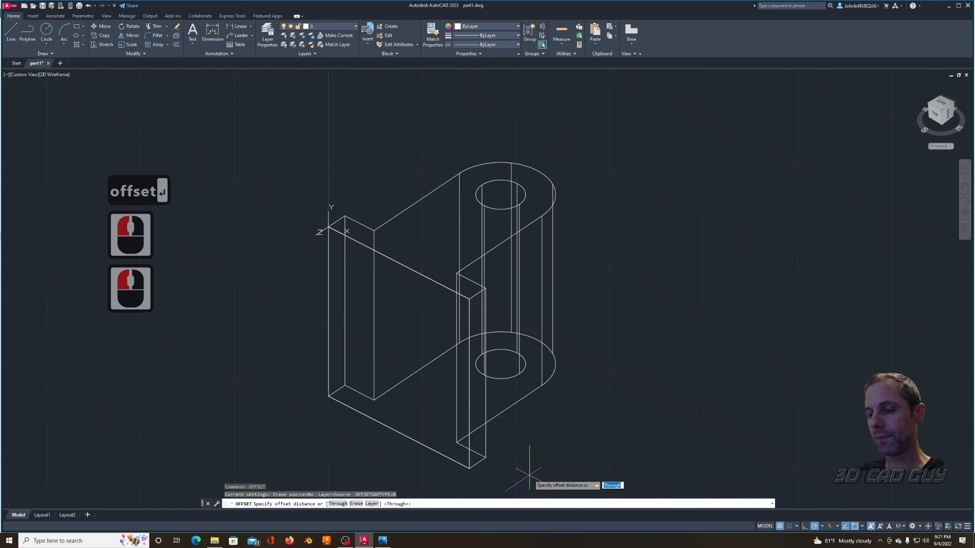
type(".470")
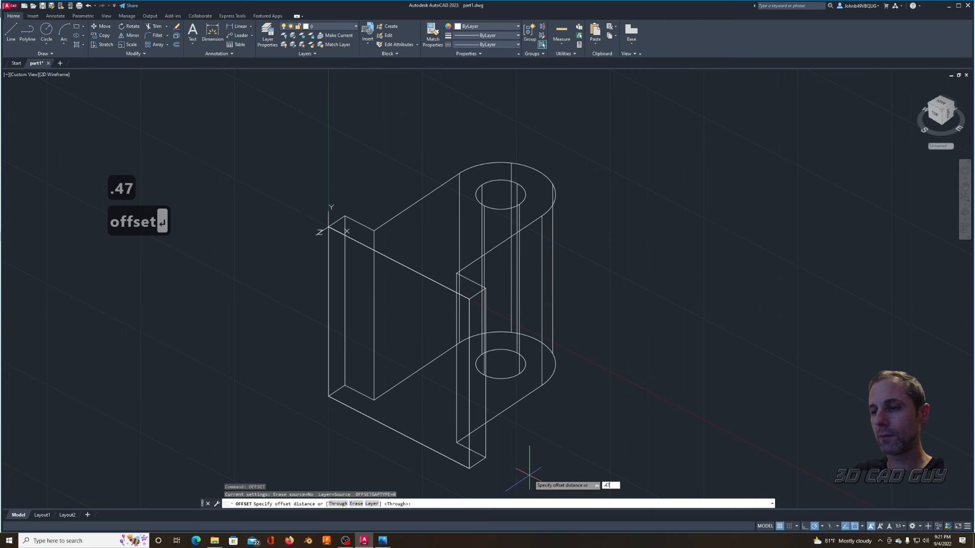
key("Return")
left_click(430, 280)
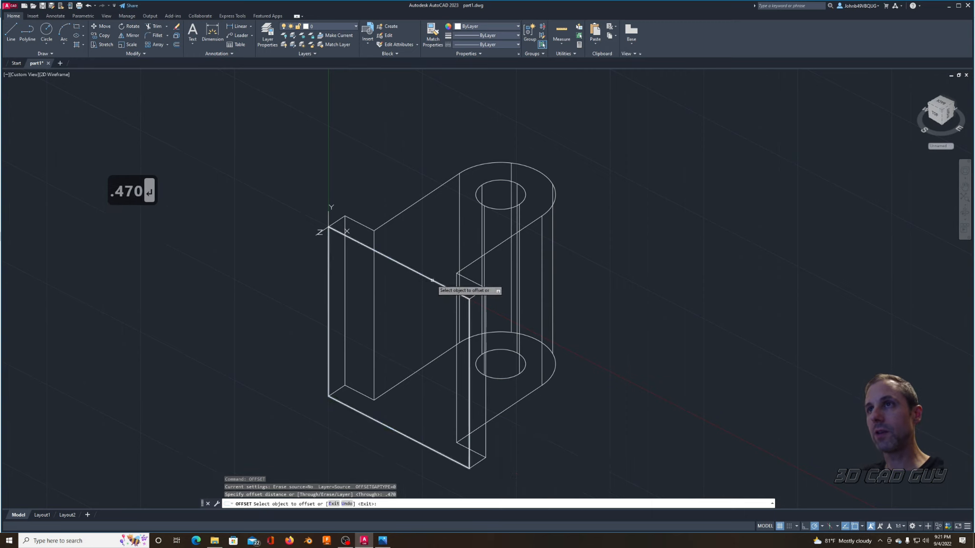
left_click(413, 324)
key("Escape")
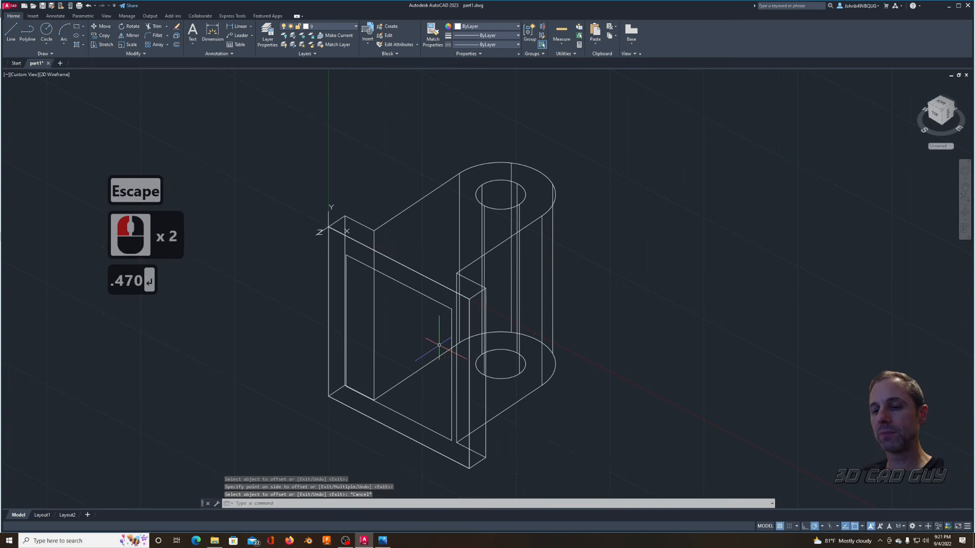
Step: Draw a circle of diameter .435 centred on the upper-left corner of the inner offset rectangle
type("c")
key("Return")
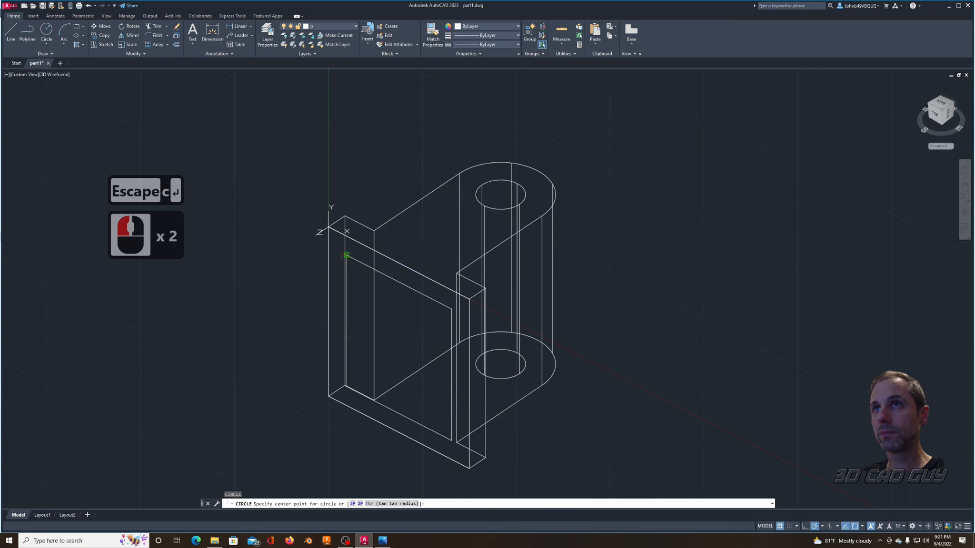
left_click(347, 255)
type("d")
key("Return")
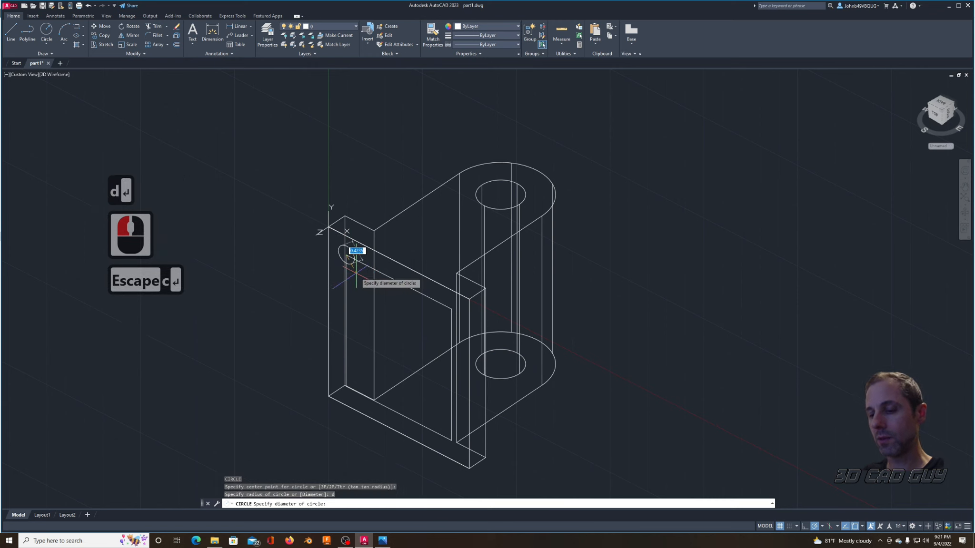
type(".")
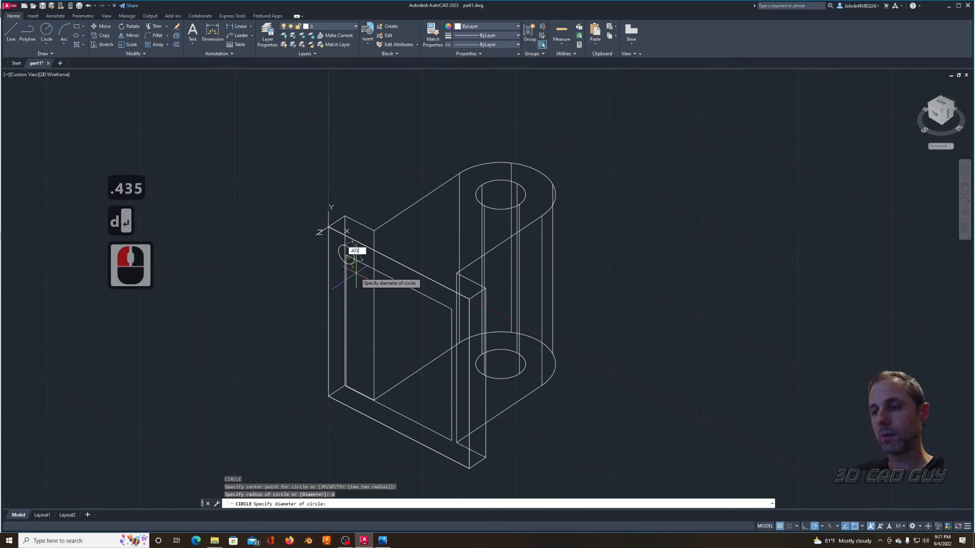
key("Return")
Step: Draw a concentric circle of diameter .8 around the small circle at the offset rectangle's upper-left corner
type("c")
key("Return")
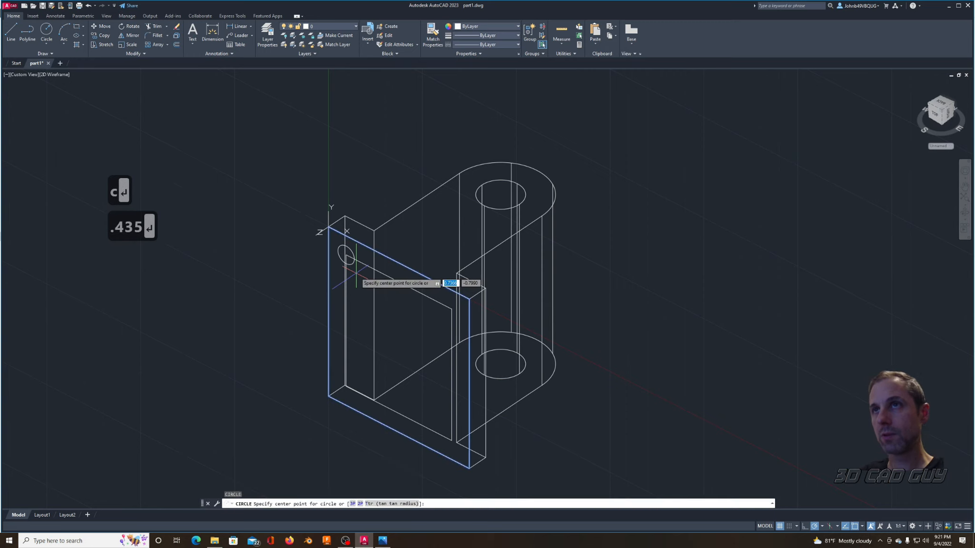
left_click(356, 275)
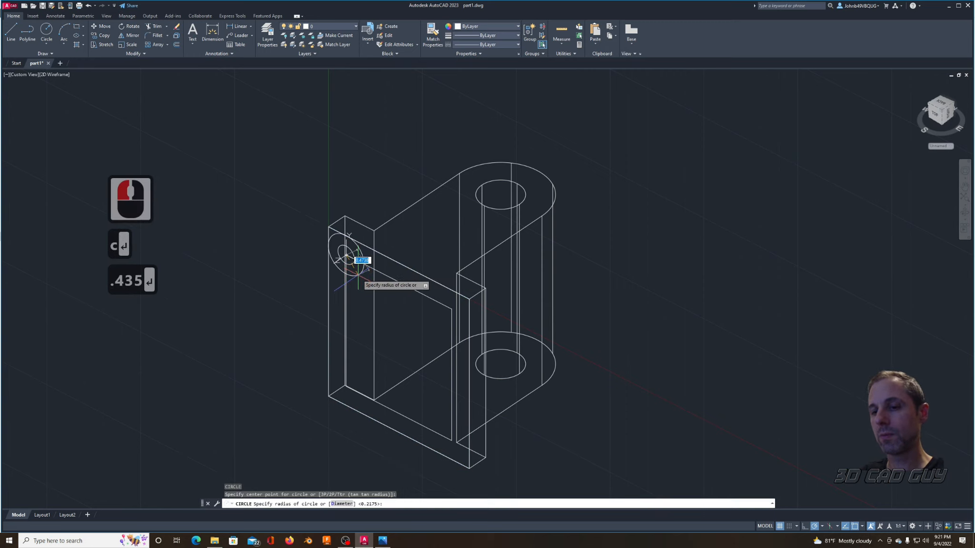
type("d")
key("Return")
type(".8")
key("Return")
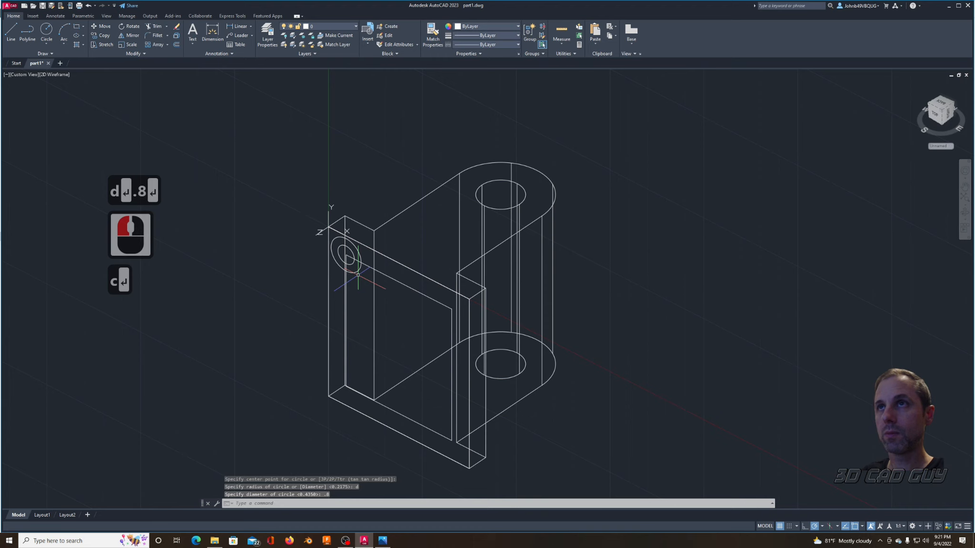
Step: Extrude the .435 circle backward through the base plate's thickness, using the plate's rear corner for the height
key("Escape")
key("Escape")
type("extrude")
key("Return")
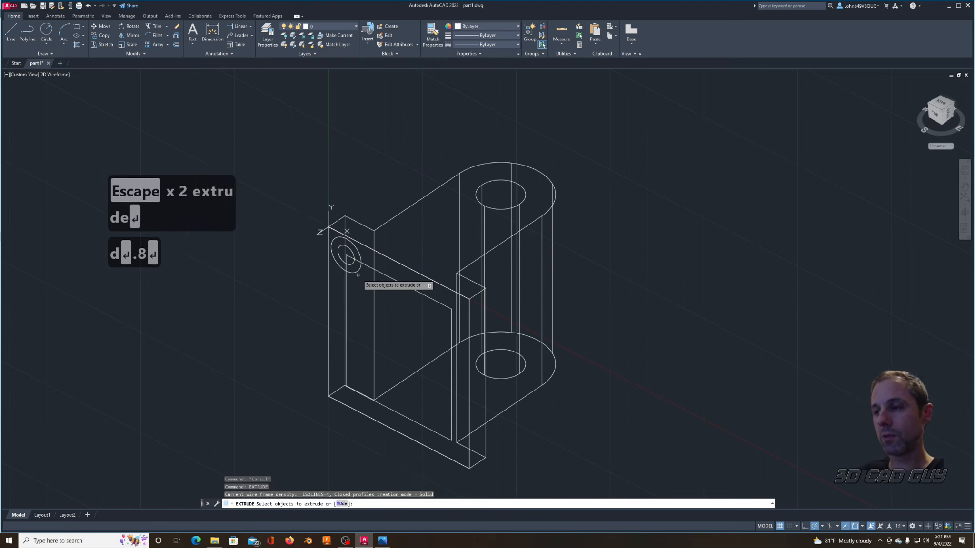
left_click(352, 257)
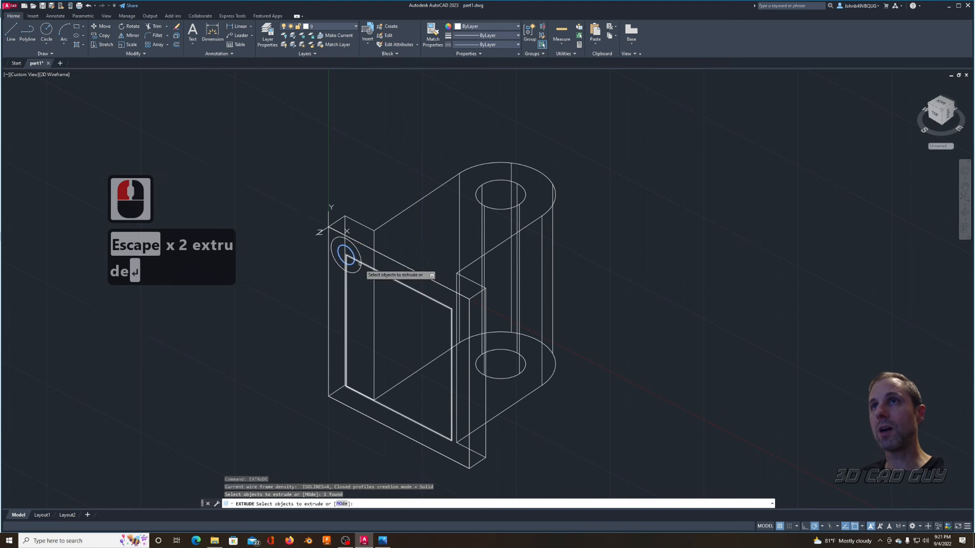
right_click(374, 291)
left_click(379, 291)
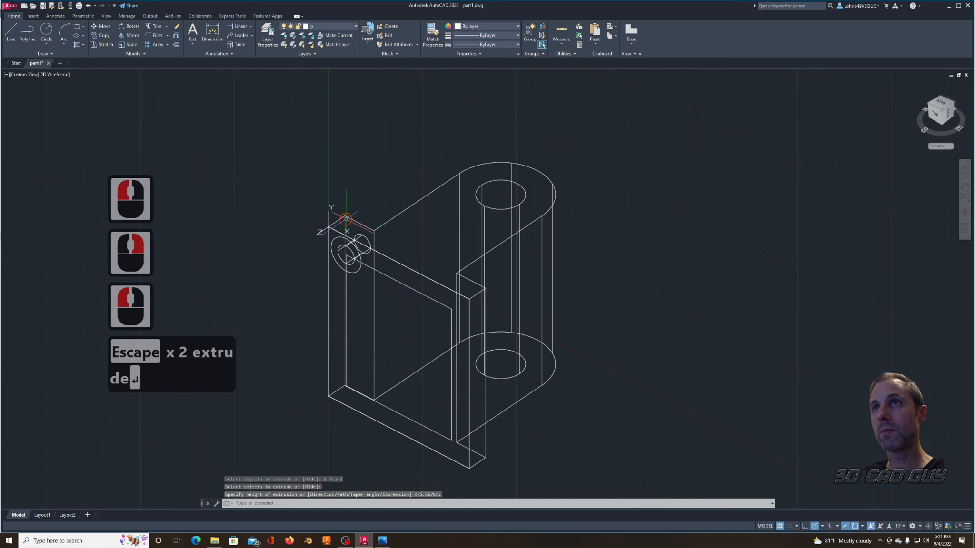
left_click(387, 274)
key("Escape")
key("Escape")
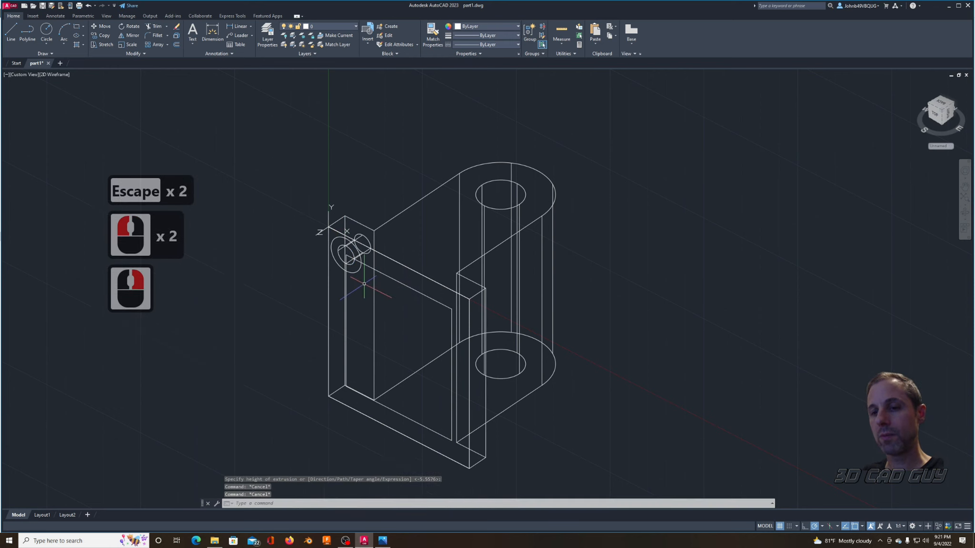
Step: Move the .8 circle from the plate's outer face to the centre of the small cylinder's rear end
type("m")
key("Return")
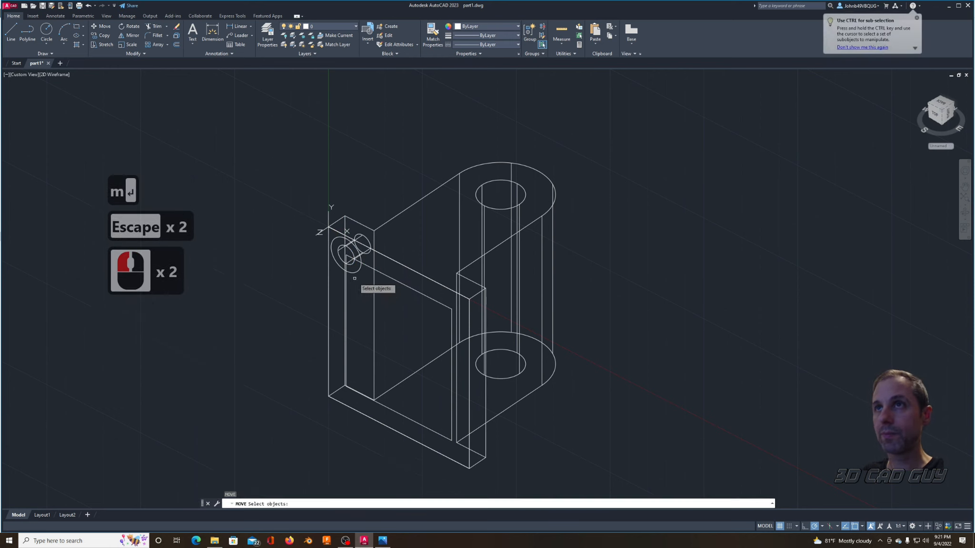
left_click(353, 275)
right_click(356, 278)
left_click(355, 276)
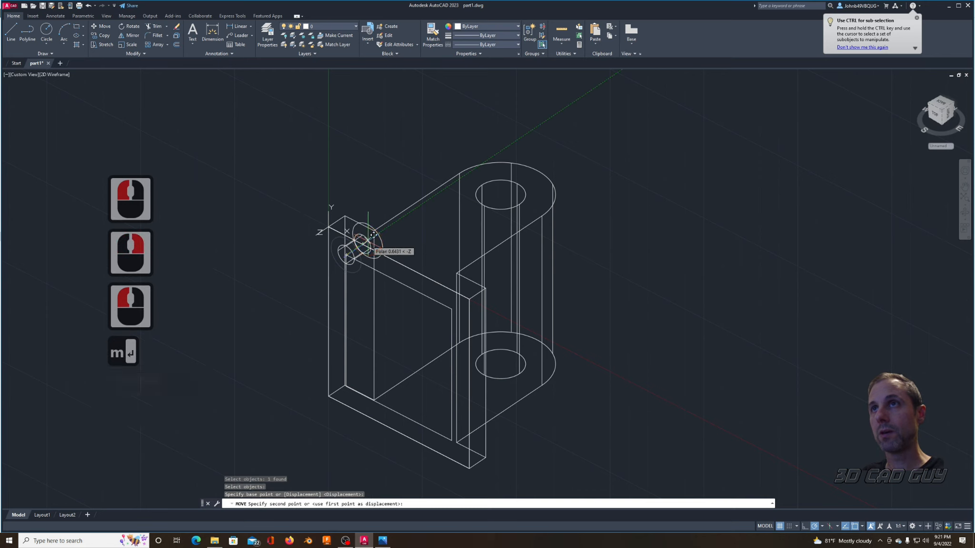
left_click(380, 316)
key("Escape")
key("Escape")
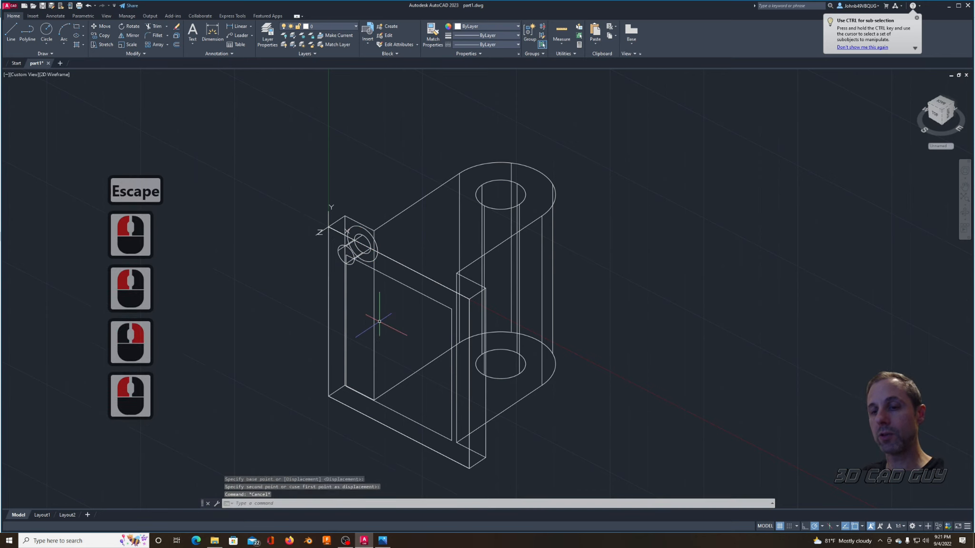
Step: Extrude the .8 circle away from the plate's rear face, well past the bracket's rounded end
type("extrude")
key("Return")
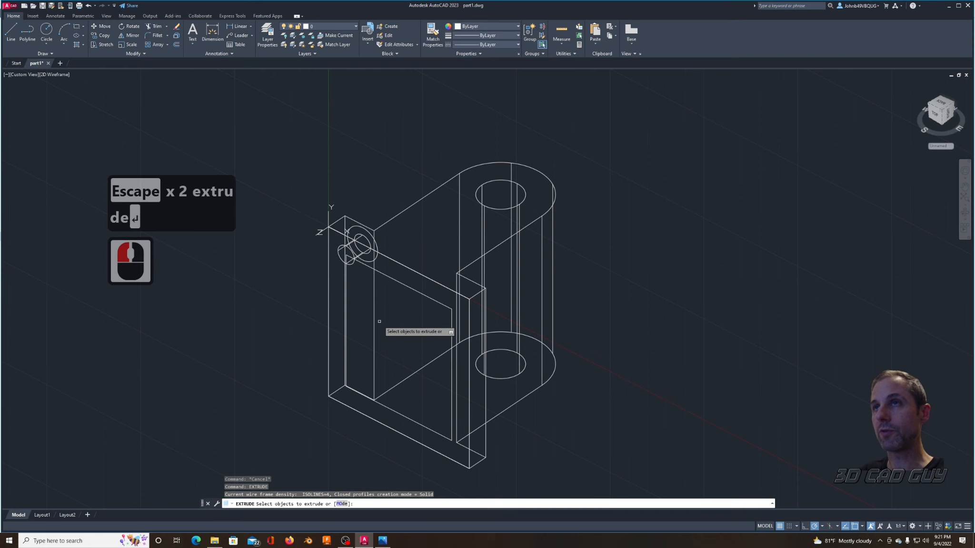
left_click(378, 247)
right_click(632, 401)
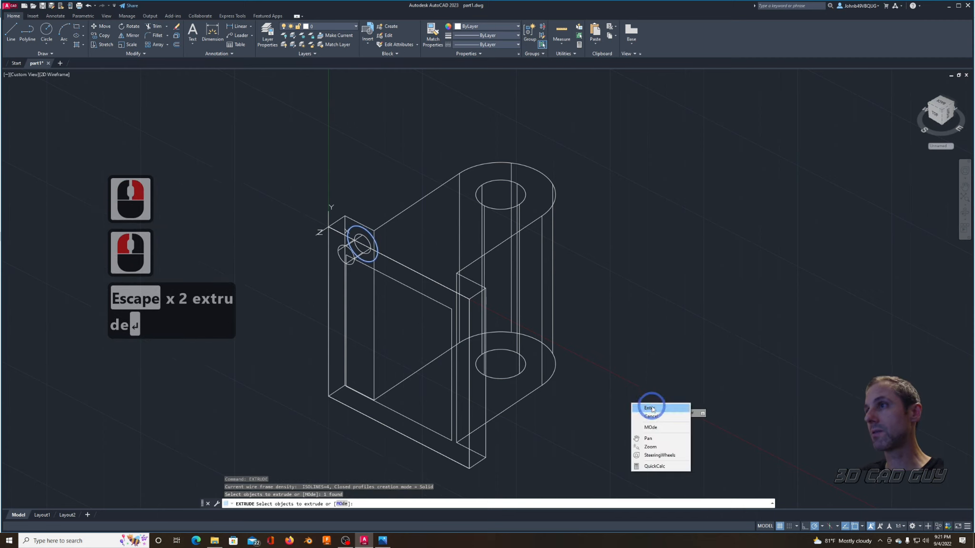
left_click(653, 402)
left_click(562, 263)
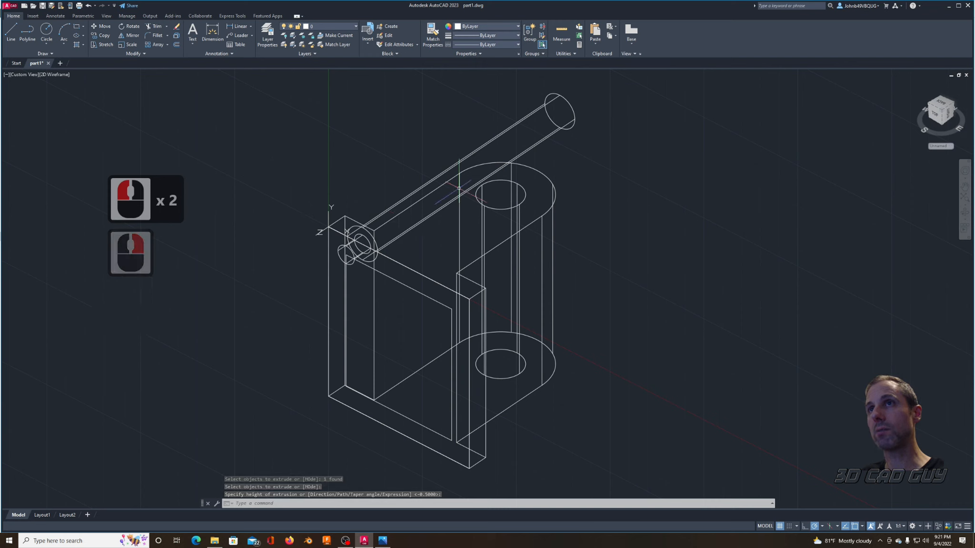
key("Escape")
key("Escape")
Step: Union the small cylinder and the long .8 cylinder into one solid
type("u")
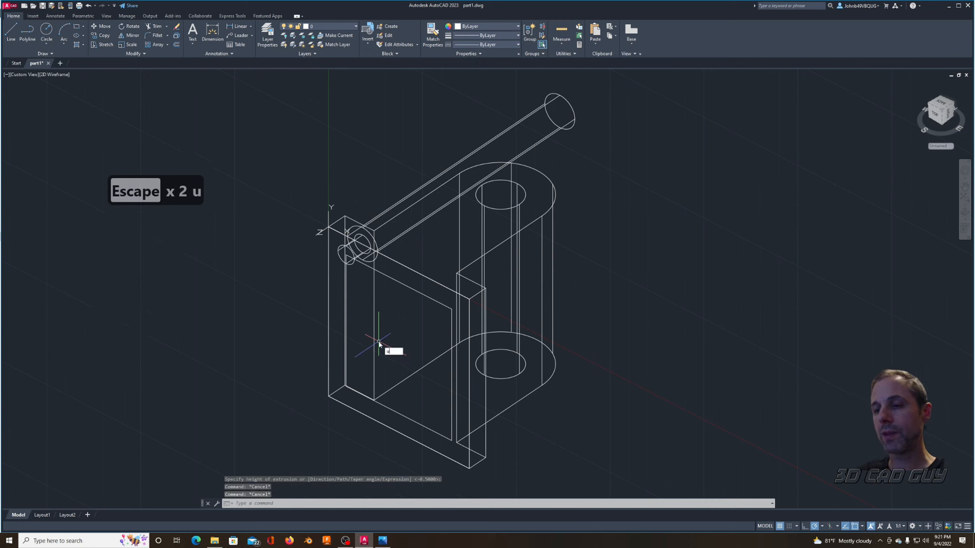
key("Return")
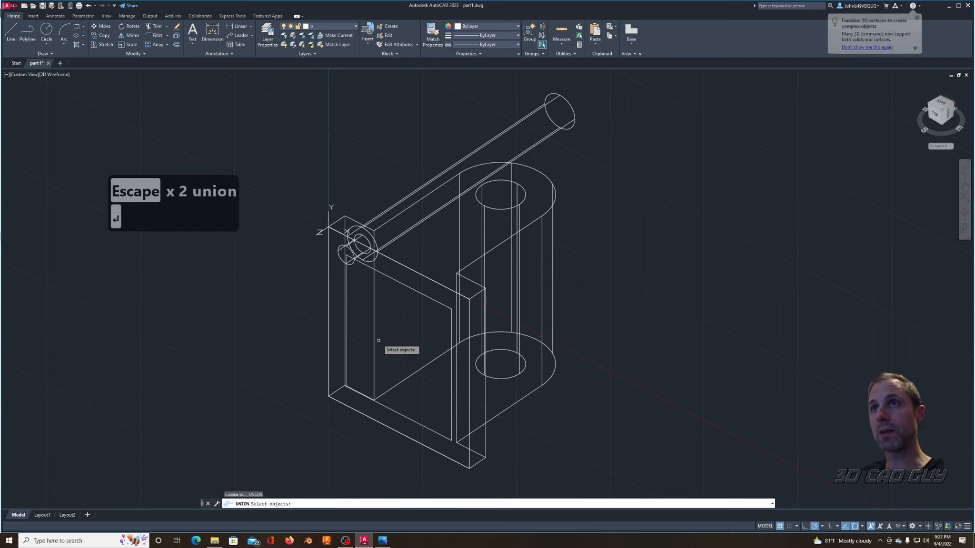
left_click(364, 251)
left_click(376, 252)
right_click(413, 276)
key("Escape")
key("Escape")
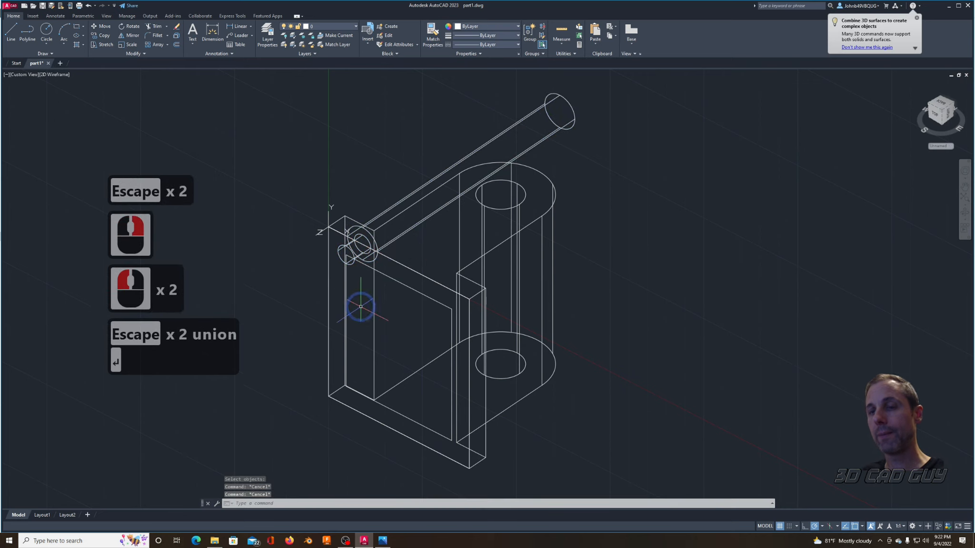
Step: Copy the joined cylinder solid from the offset rectangle's upper-left corner to its other three corners
key("Return")
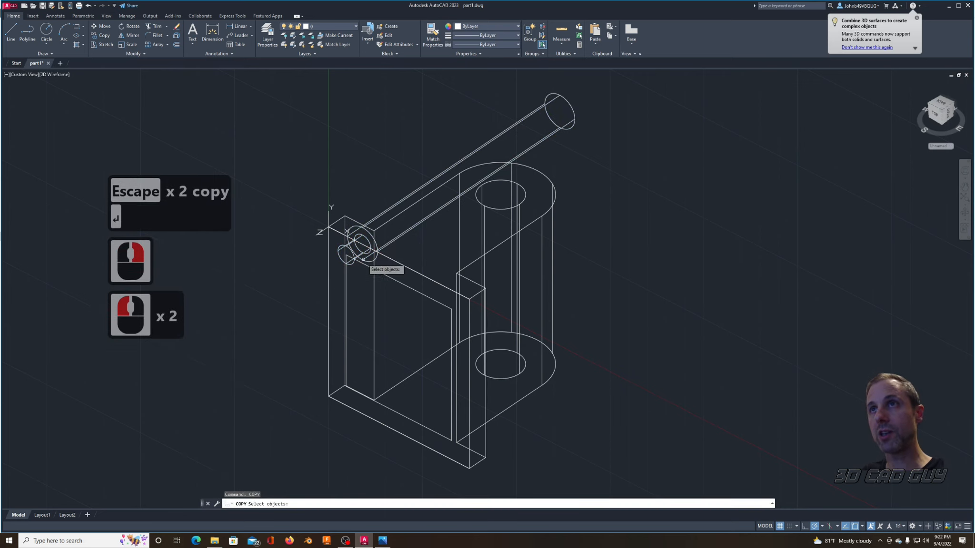
left_click(351, 279)
right_click(351, 276)
left_click(346, 255)
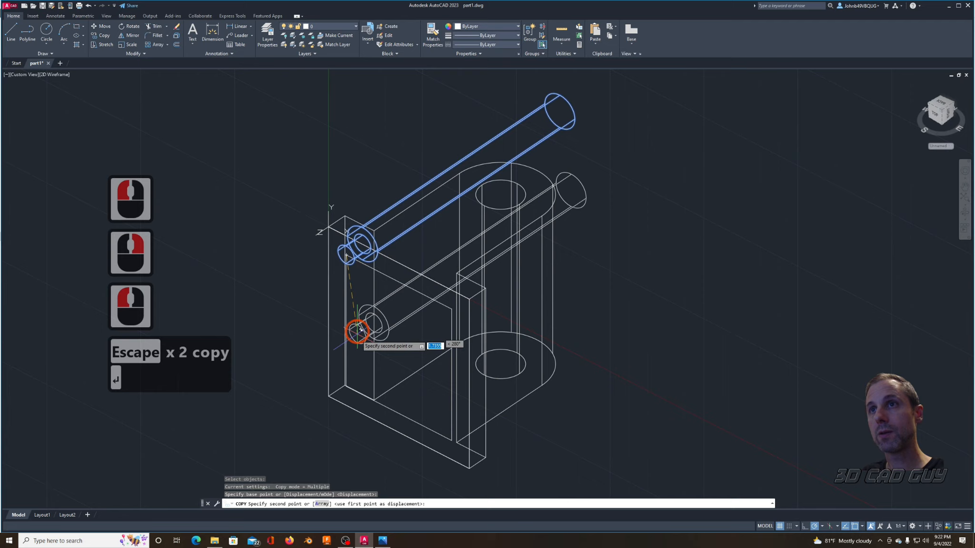
scroll(349, 367, "up", 3)
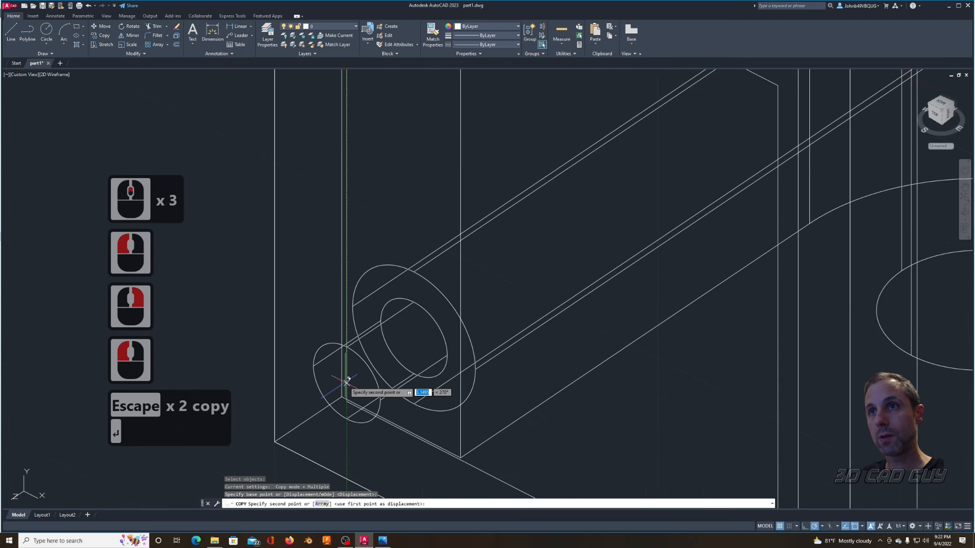
left_click(344, 409)
middle_click_drag(514, 408, 413, 331)
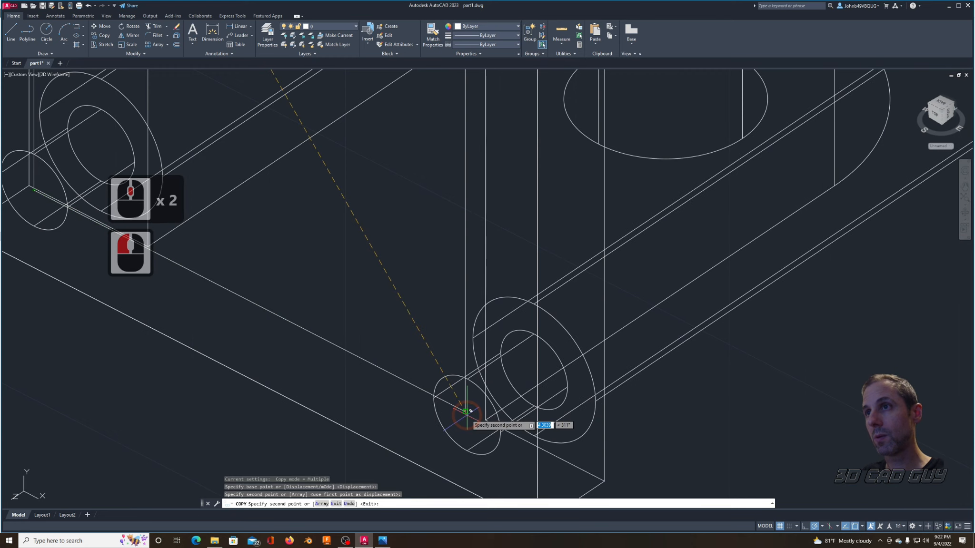
left_click(464, 409)
scroll(439, 302, "down", 3)
middle_click_drag(426, 276, 461, 285)
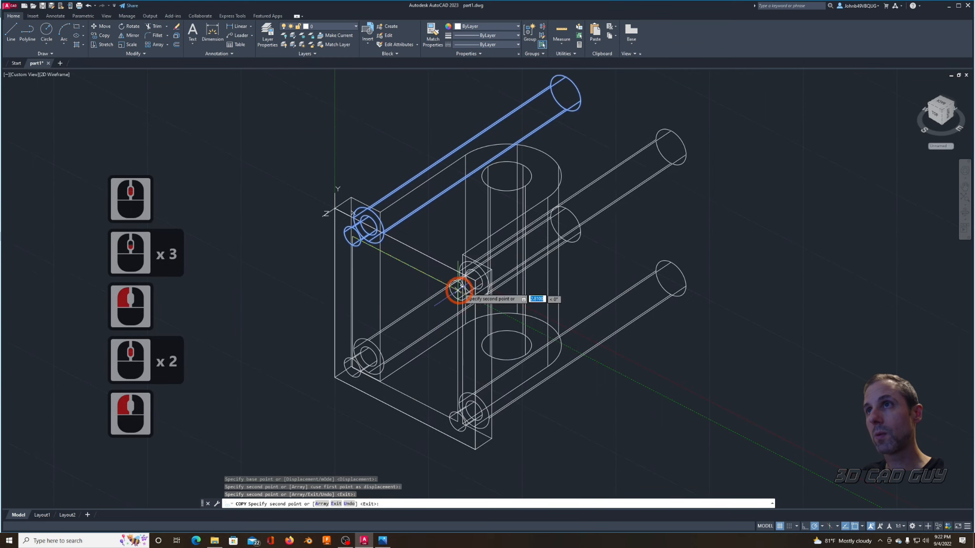
left_click(405, 329)
key("Escape")
key("Escape")
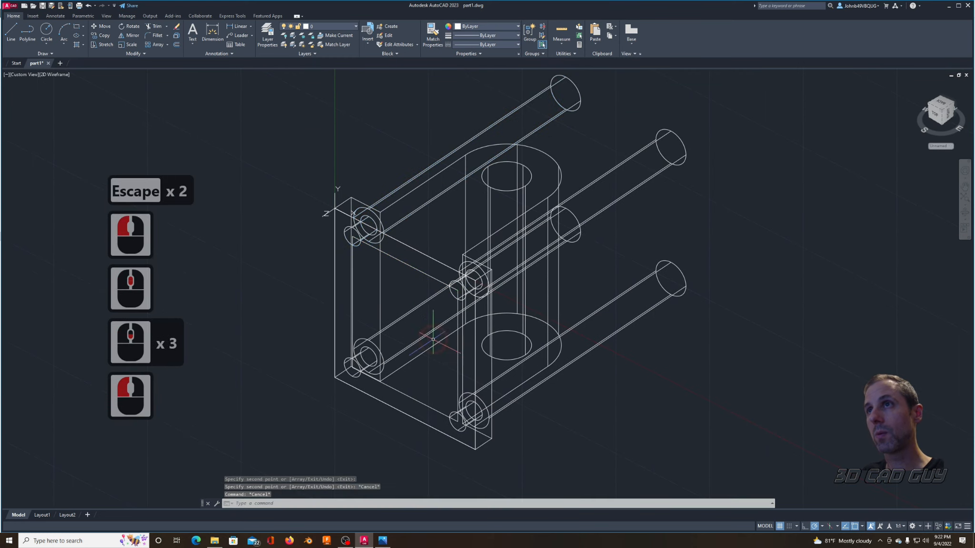
Step: Subtract the four stepped cylinder solids from the bracket
type("sub")
key("Return")
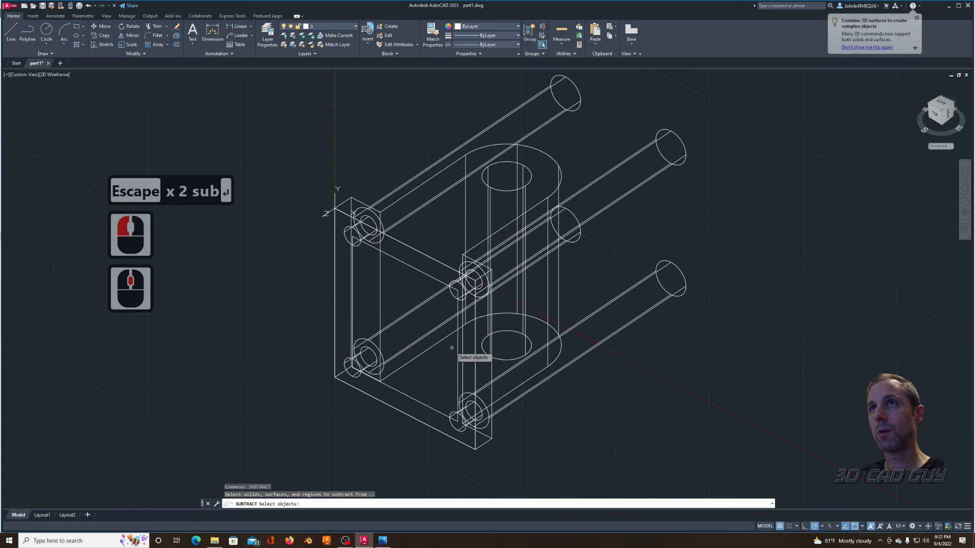
left_click(353, 210)
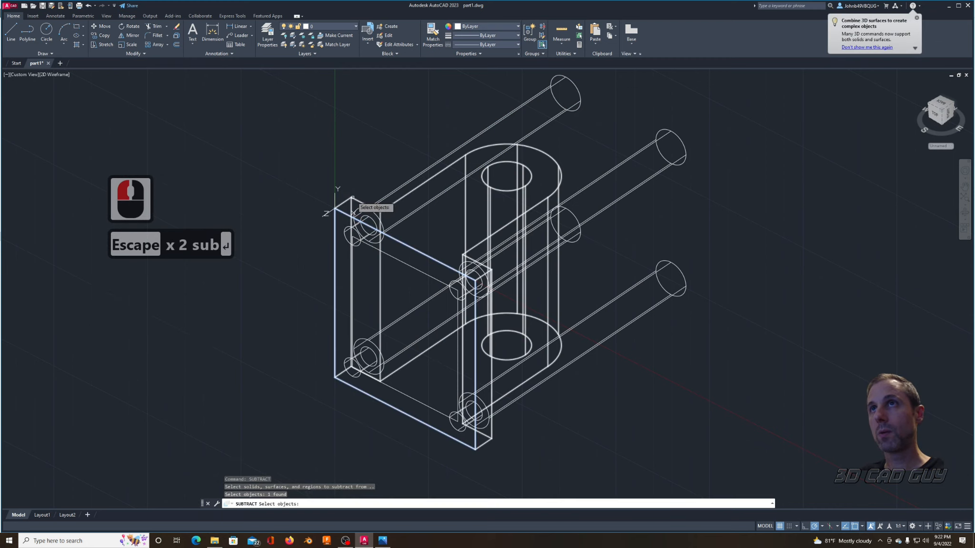
left_click(337, 210)
right_click(362, 142)
left_click(760, 89)
left_click(634, 180)
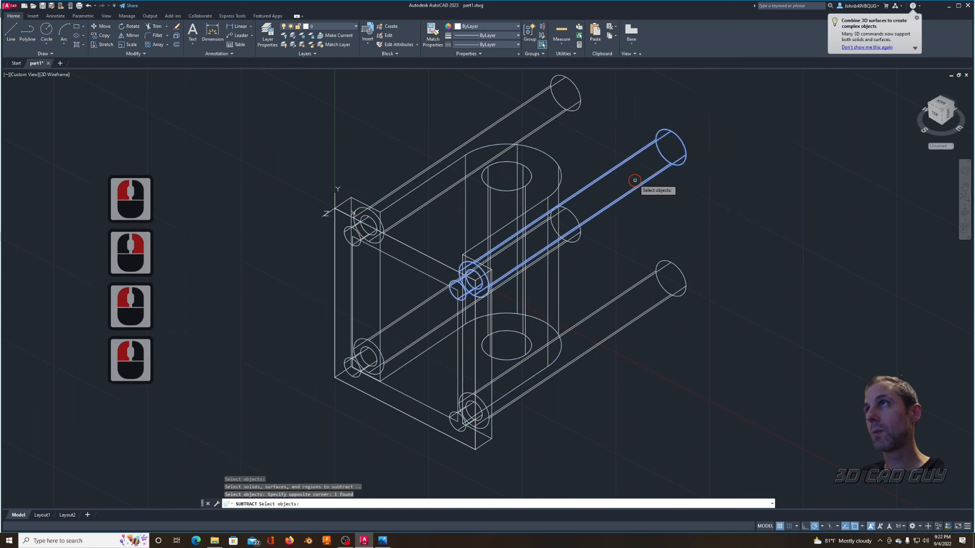
left_click(611, 94)
left_click(556, 104)
left_click(580, 239)
left_click(710, 238)
left_click(659, 404)
right_click(664, 412)
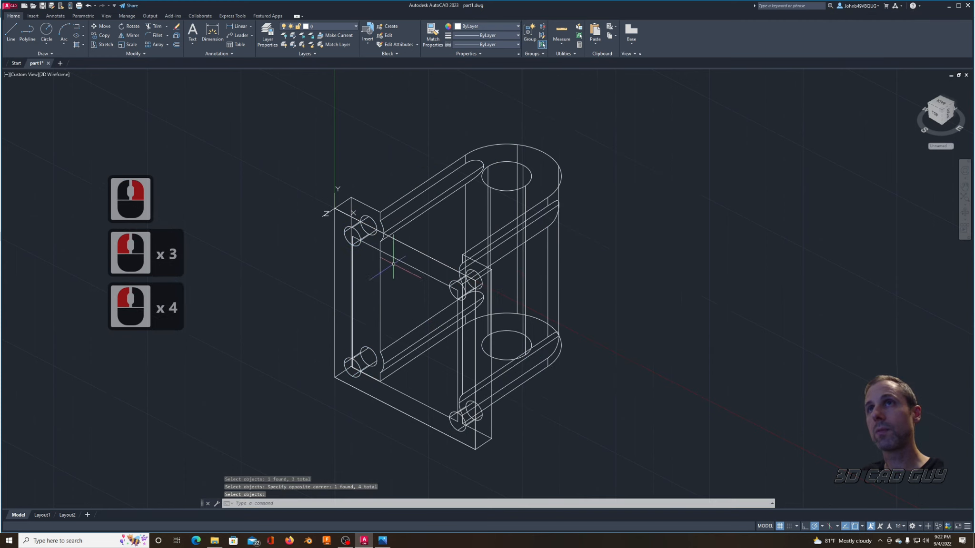
Step: Delete the outer and the offset construction rectangles on the base plate's outer face
left_click(294, 155)
left_click(482, 468)
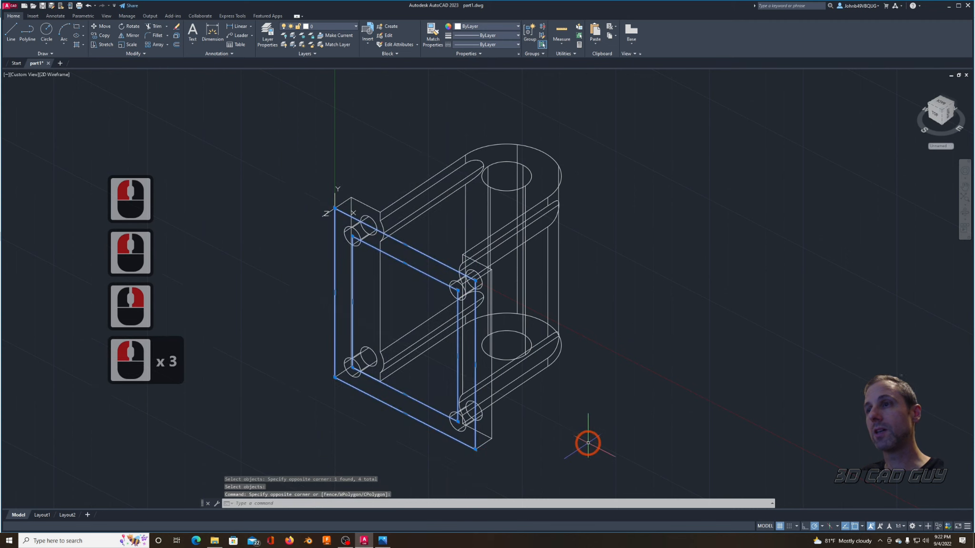
key("Delete")
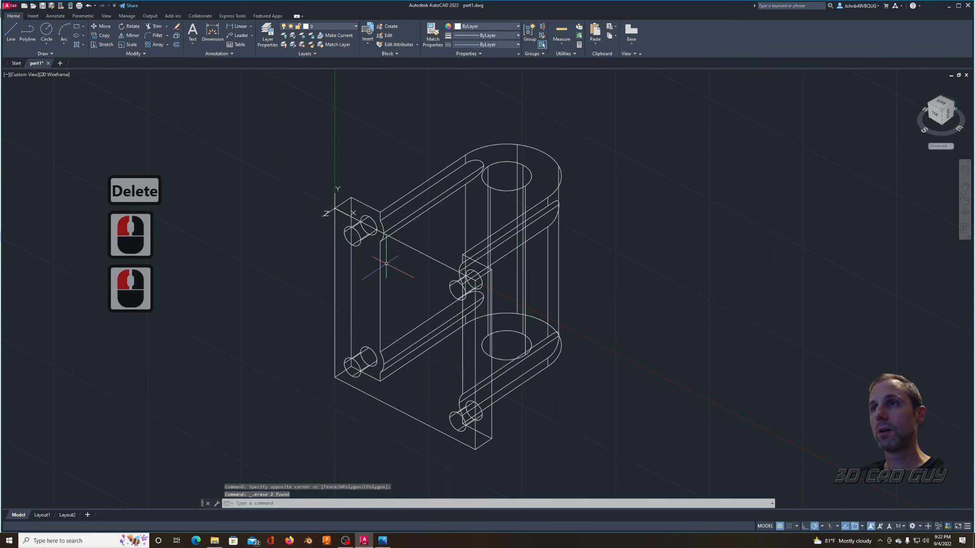
Step: Reset the UCS to World and switch the visual style to X-ray
type("ucs")
key("Return")
key("Return")
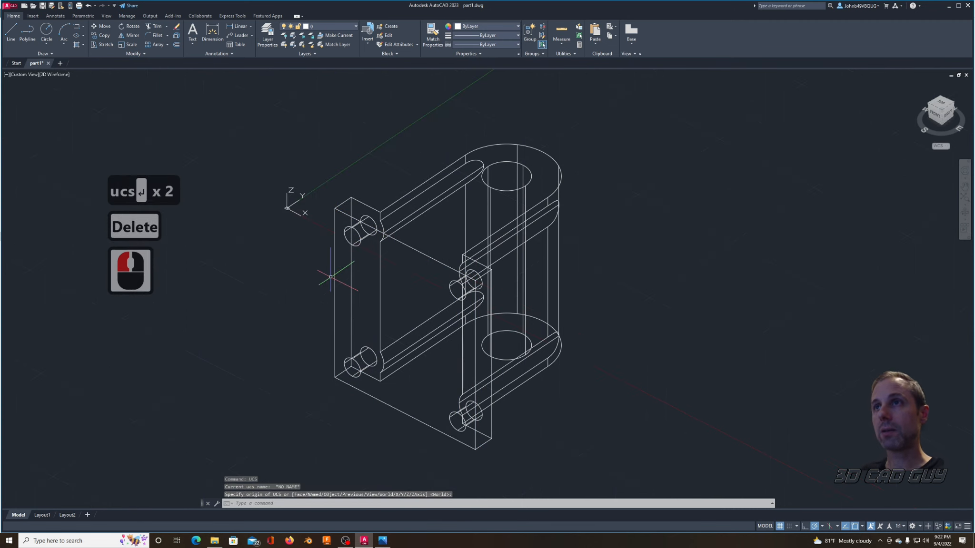
left_click(55, 75)
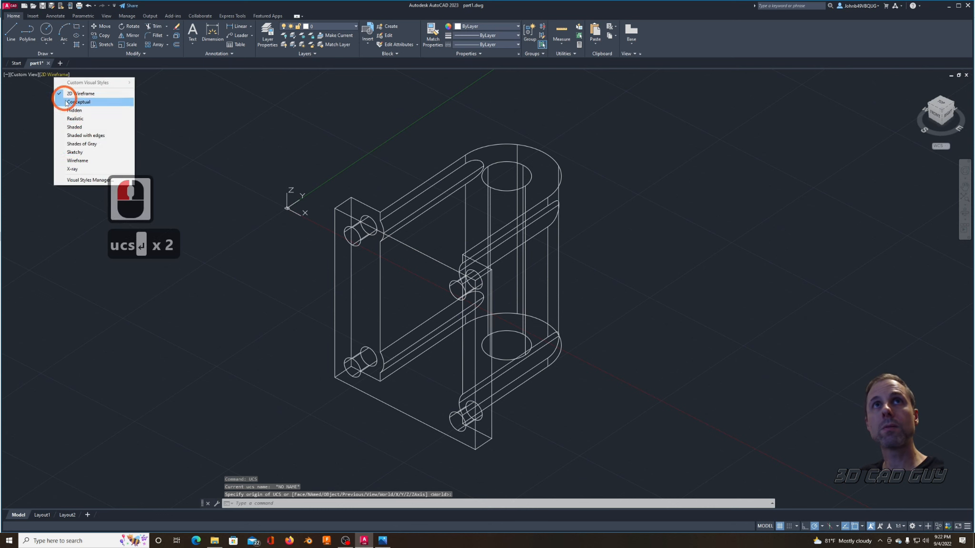
left_click(71, 170)
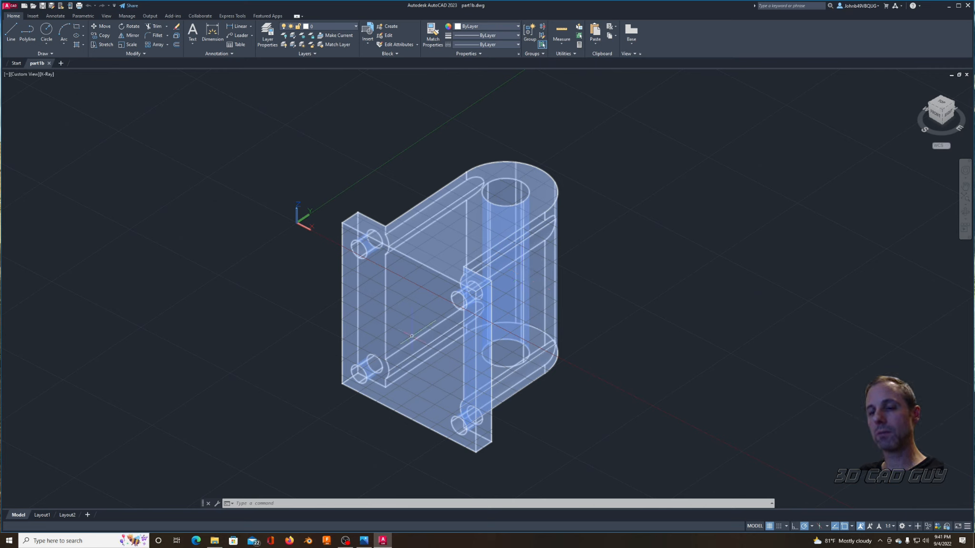
Step: Rotate the UCS 90 degrees about its Y axis
type("ucs")
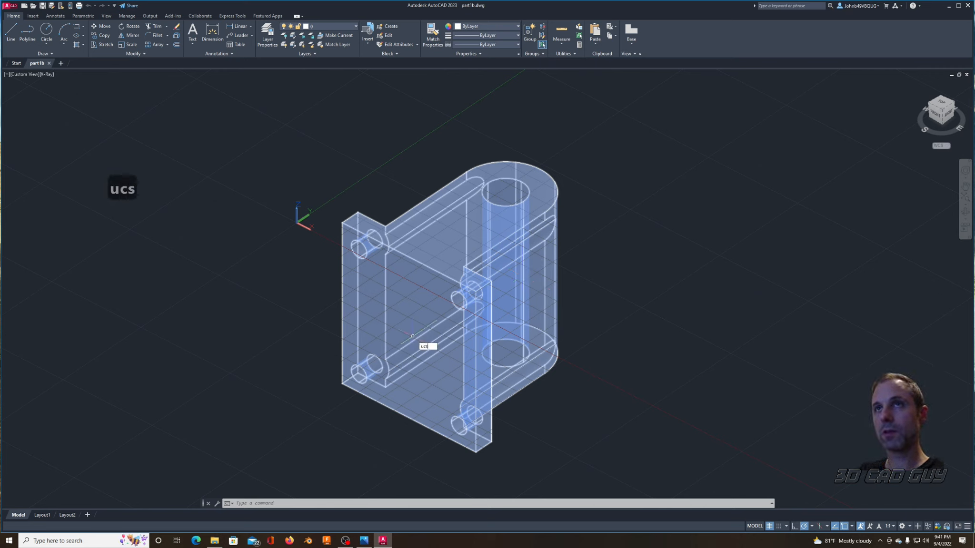
key("Return")
type("y")
key("Return")
type("90")
key("Return")
Step: Rotate the bracket about the base plate's lower outer corner so that the plate lies flat underneath
type("ro")
key("Return")
left_click(415, 337)
right_click(335, 397)
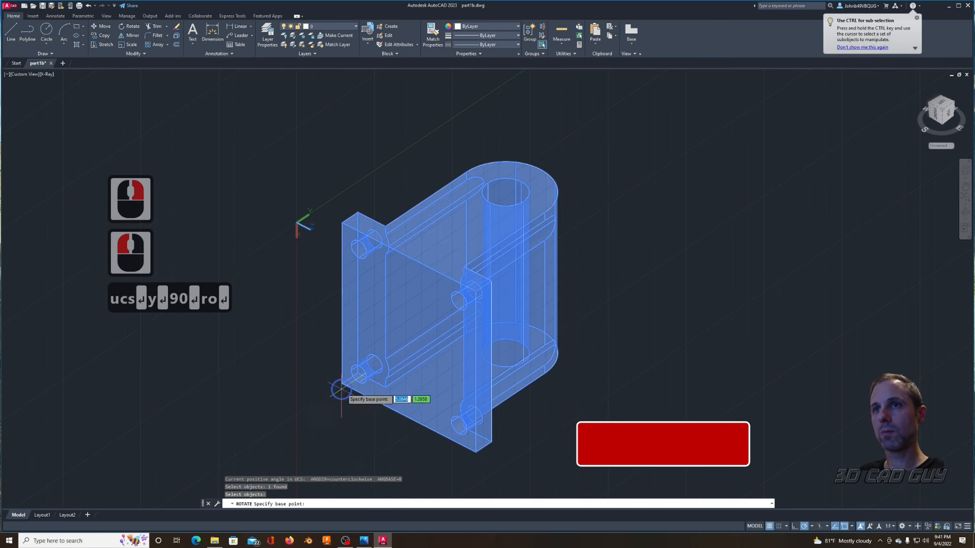
left_click(341, 384)
left_click(675, 146, "shift")
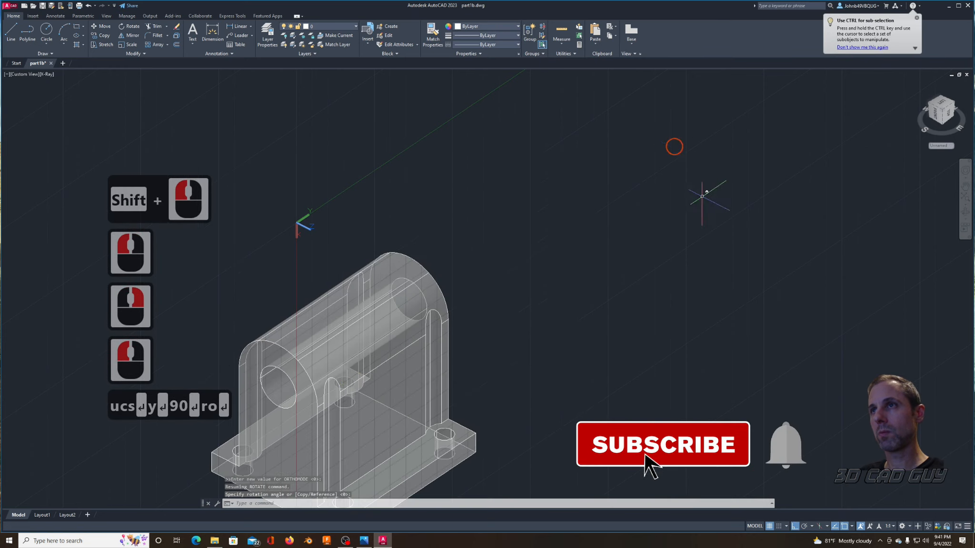
key("Escape")
middle_click_drag(506, 397, 572, 364)
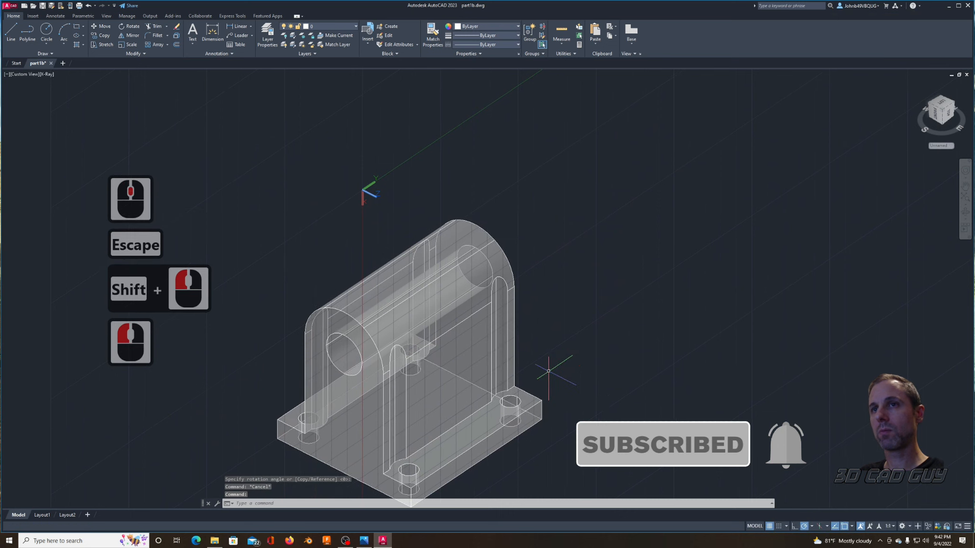
Step: Reset the UCS to World and draw a diagonal line between opposite corners of the base plate's underside
type("ucs")
key("Return")
key("Return")
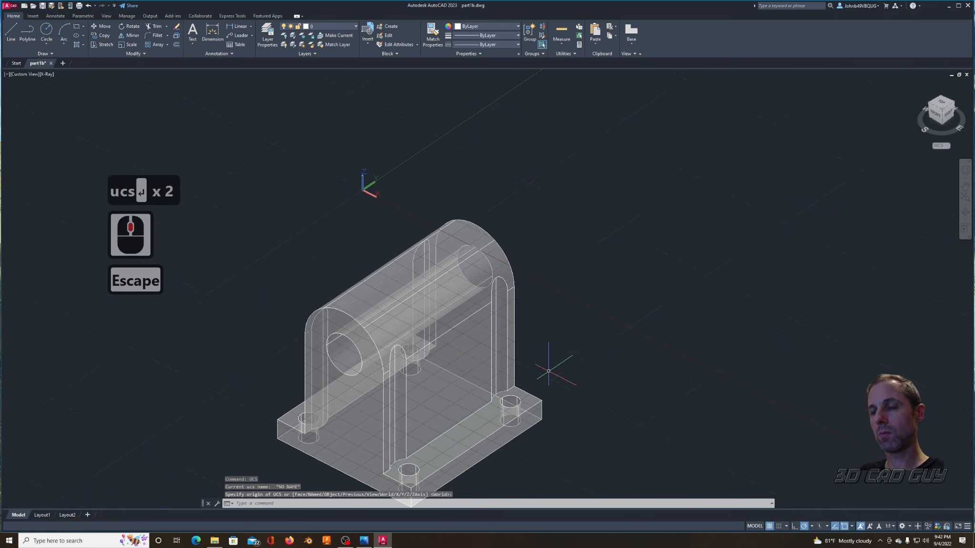
type("l")
key("Return")
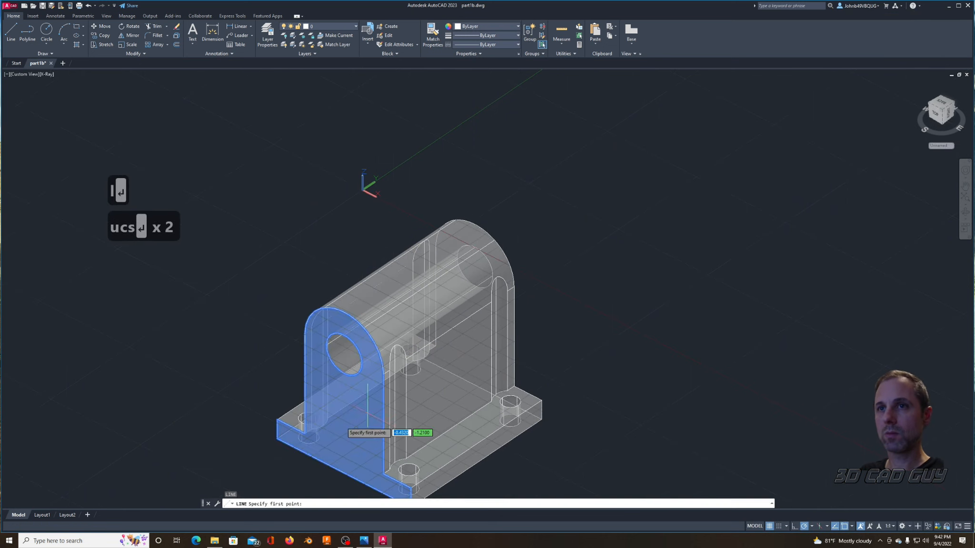
left_click(280, 439)
left_click(542, 420)
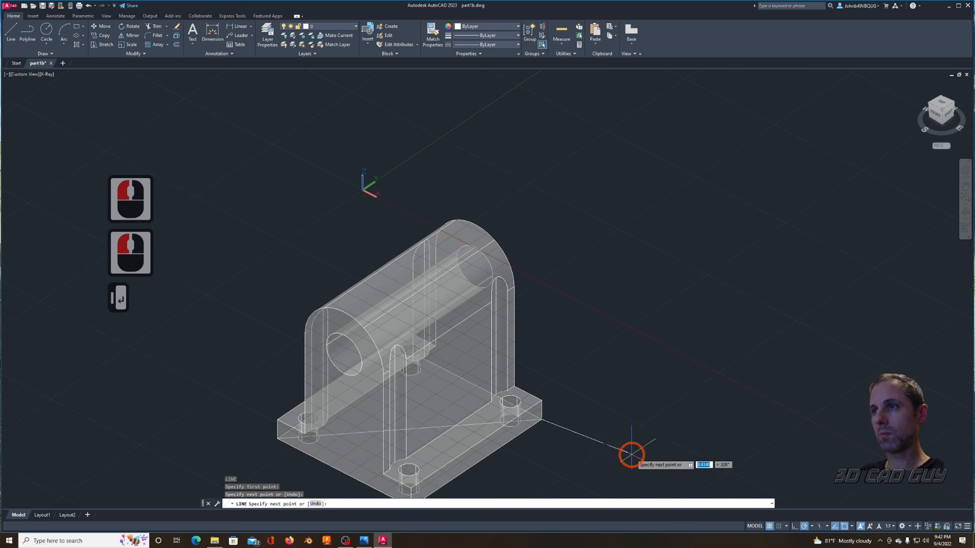
key("Escape")
Step: Switch to the 2D Wireframe visual style and move the bracket with its diagonal from the diagonal's midpoint to 0,0,0
left_click(46, 74)
left_click(55, 88)
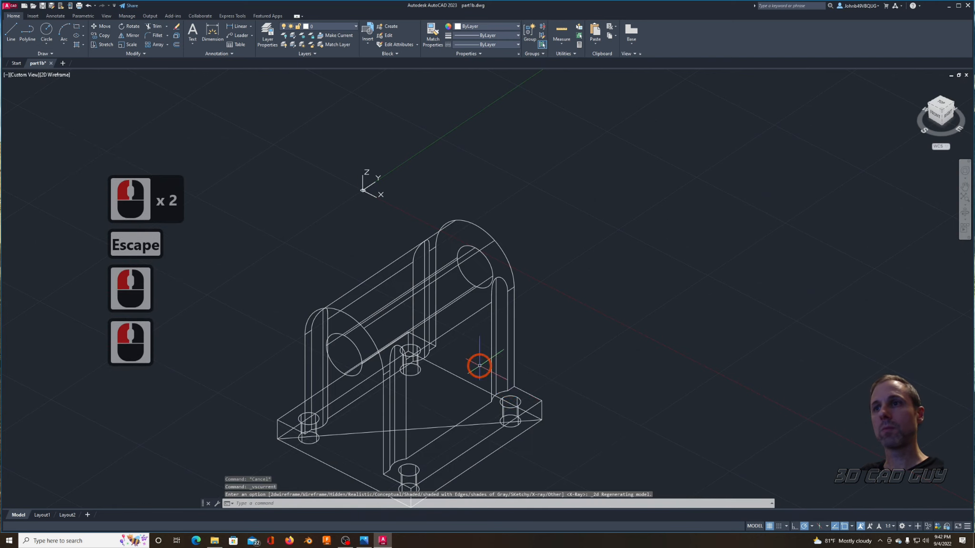
type("m")
key("Return")
left_click(570, 343)
left_click(427, 436)
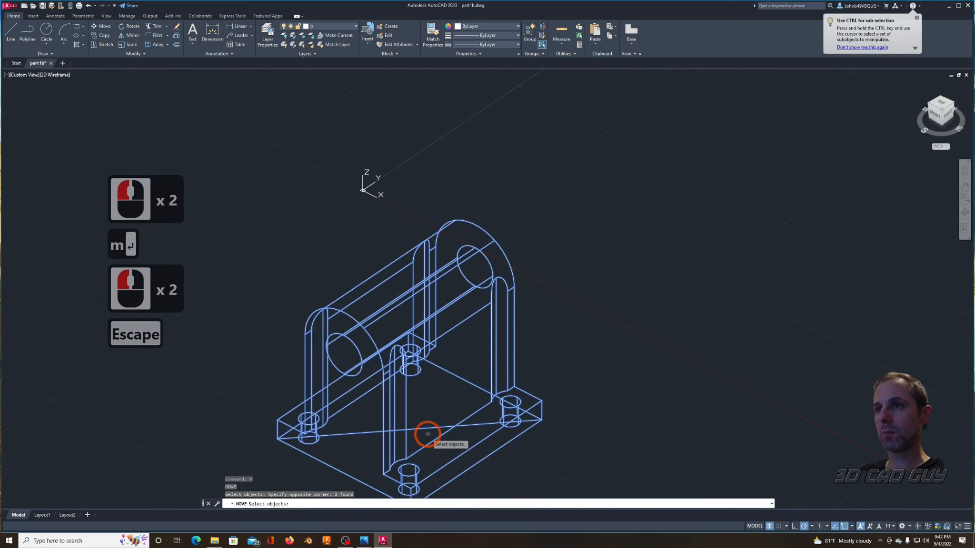
right_click(426, 435)
left_click(419, 432)
type("#0,0,0")
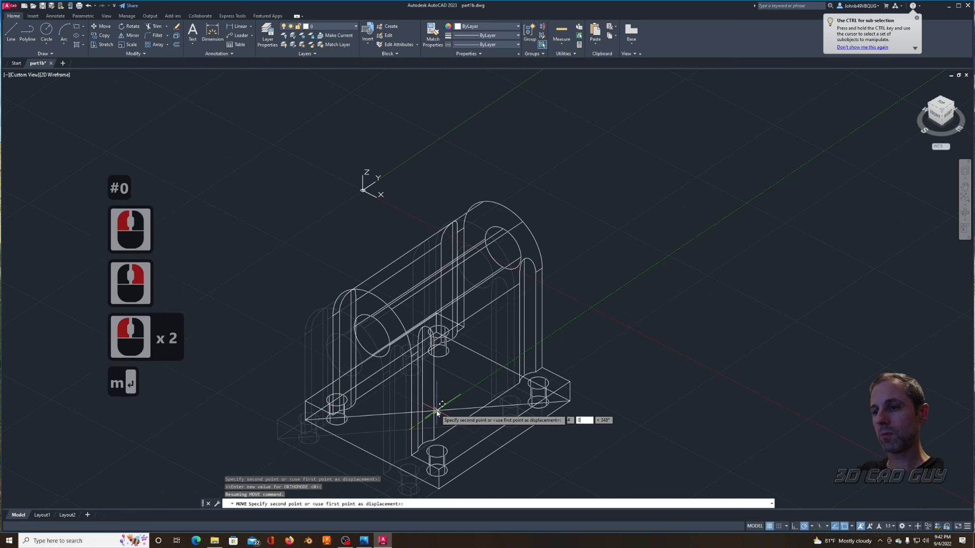
key("Return")
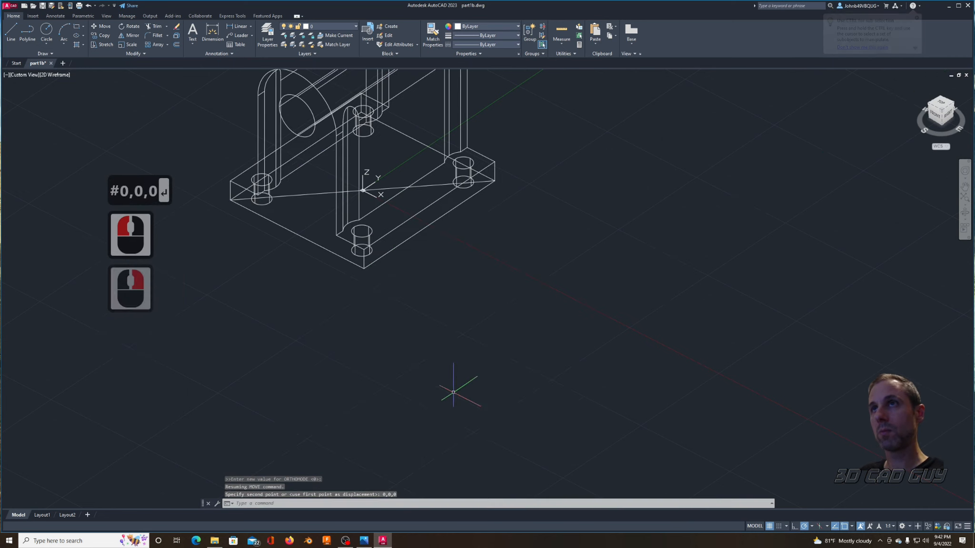
Step: Delete the diagonal construction line on the base plate's underside
middle_click_drag(464, 235, 597, 431)
left_click(525, 384)
key("Delete")
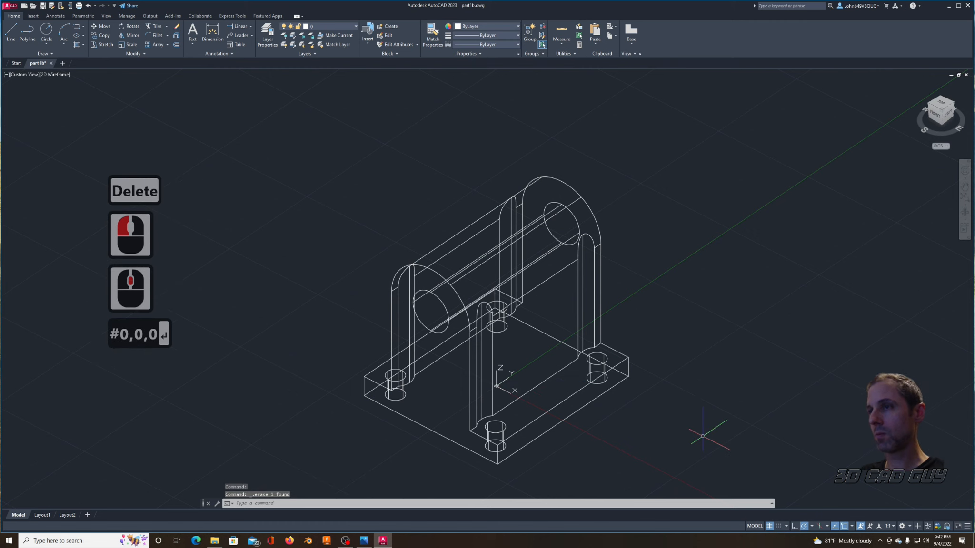
middle_click_drag(690, 422, 607, 420)
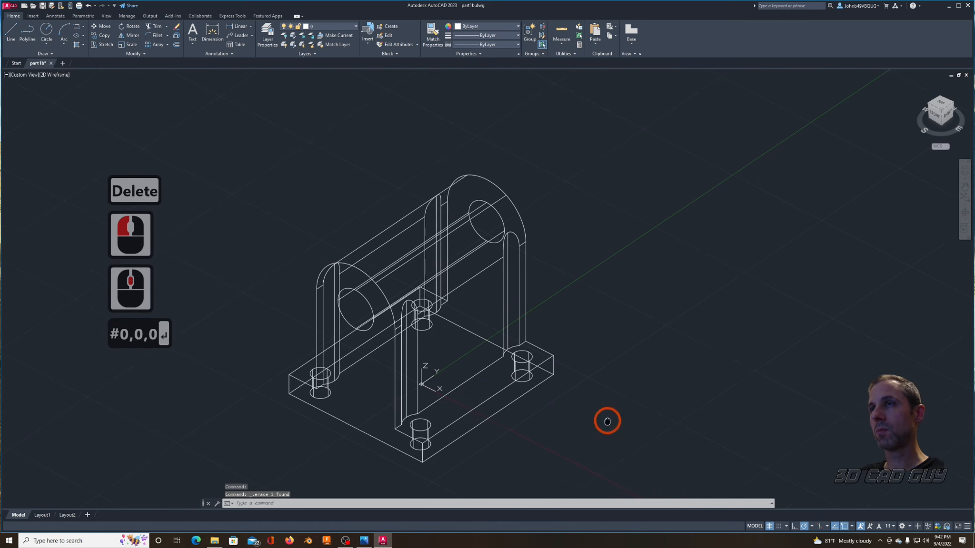
Step: Open Layout1 and delete its default viewport
left_click(41, 515)
left_click(266, 114)
left_click(728, 463)
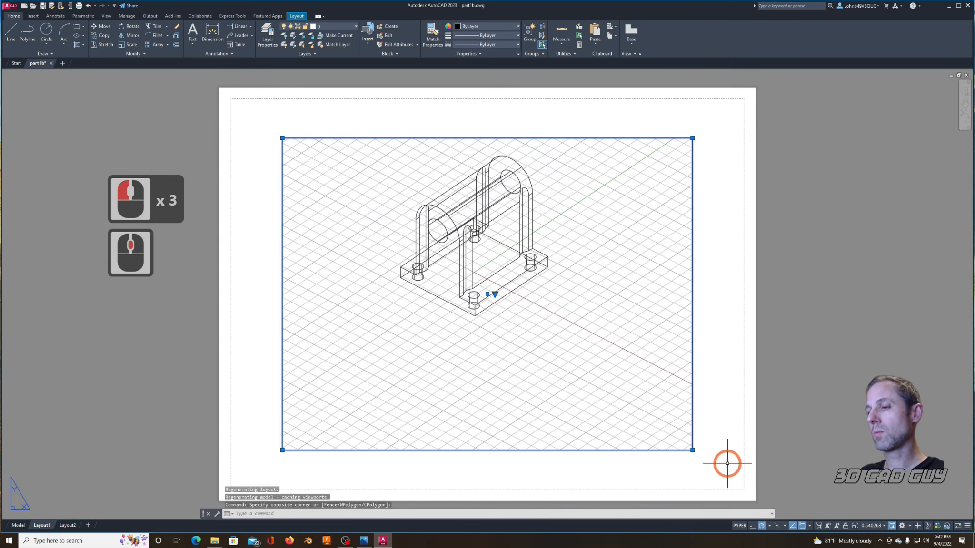
key("Delete")
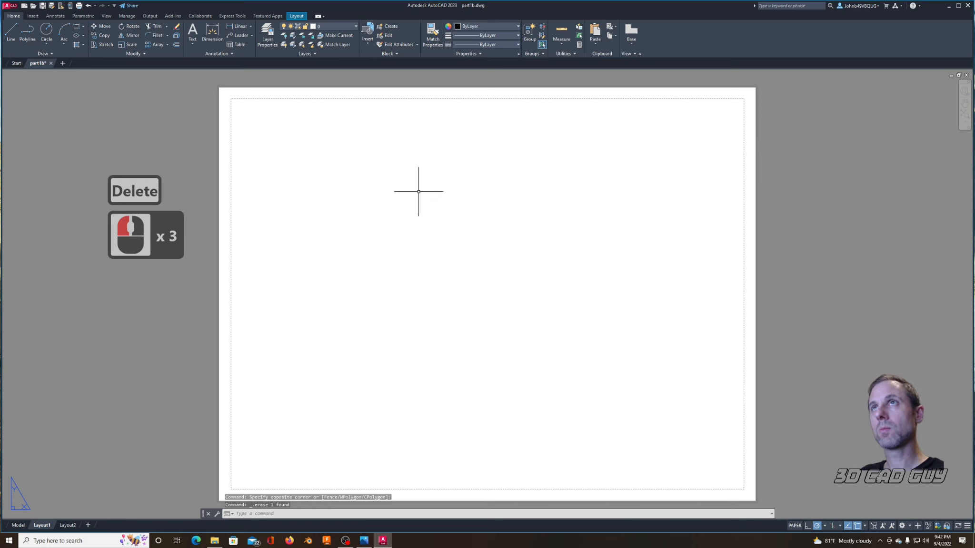
Step: Place a model-space base view low on the sheet at scale 0.6, with a projected view above it and an isometric view at upper right
left_click(629, 38)
left_click(647, 58)
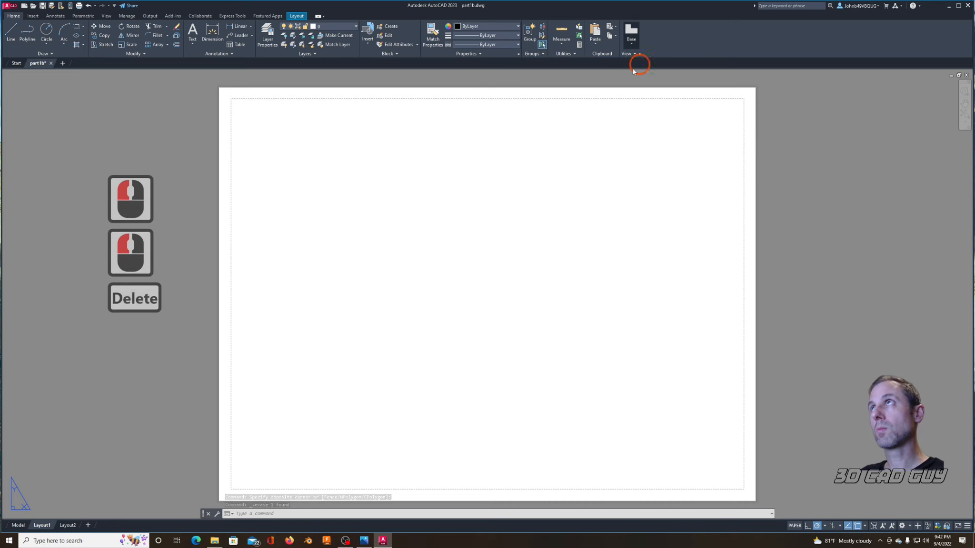
left_click(372, 394)
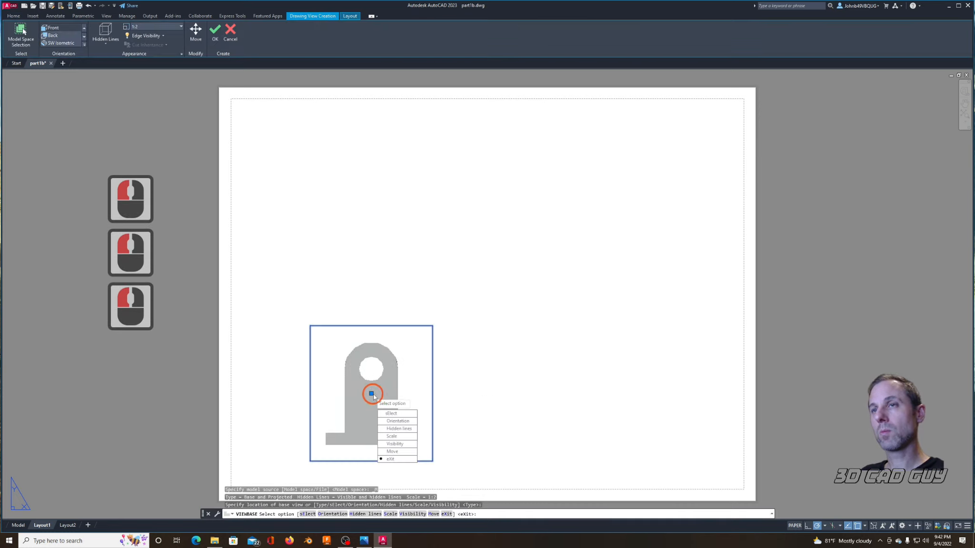
left_click(391, 436)
type(".6")
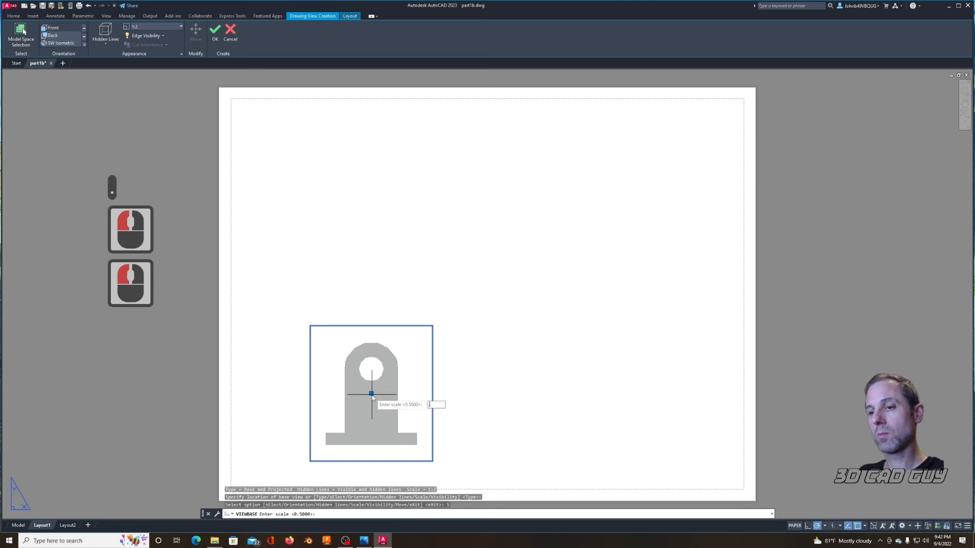
key("Return")
left_click(391, 460)
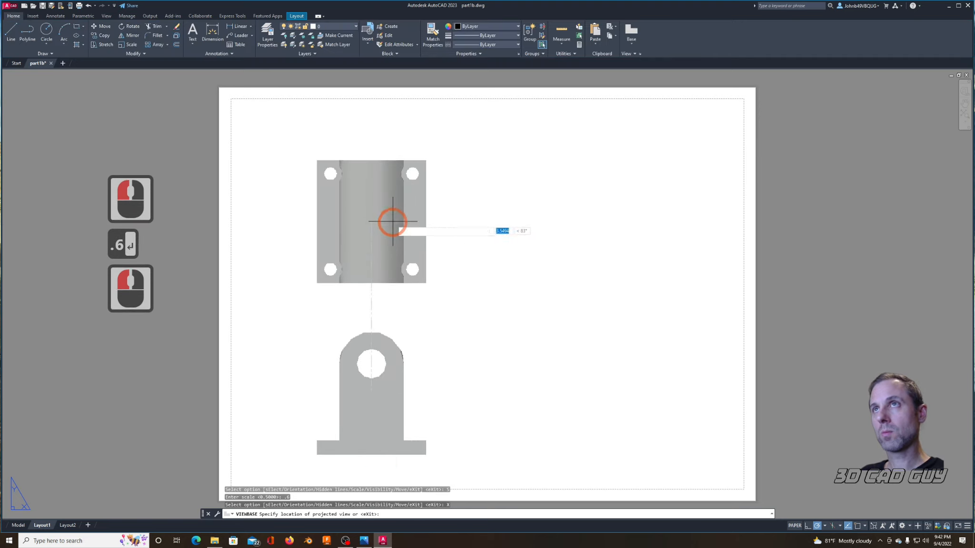
left_click(600, 207)
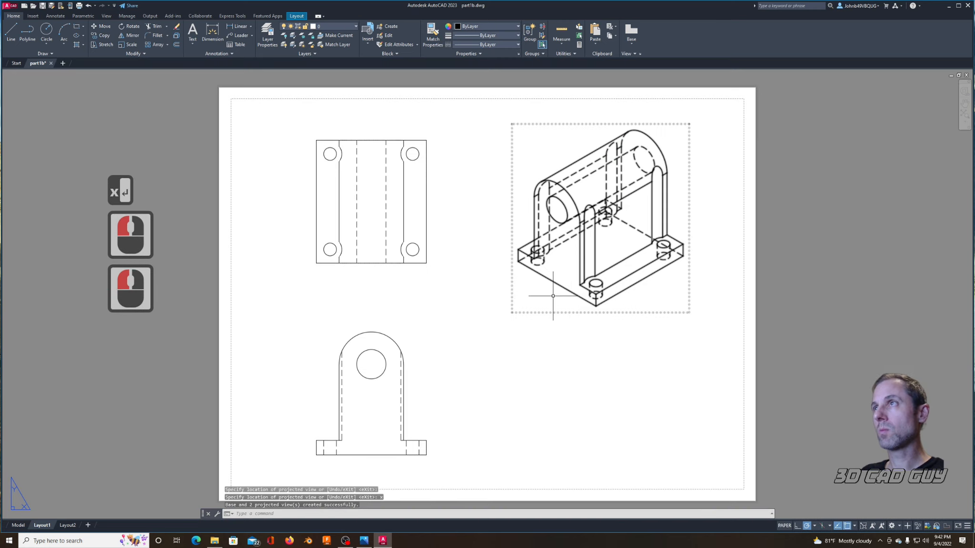
Step: Set the global linetype scale to 0.5
type("linetype scale")
key("Return")
type(".5")
key("Return")
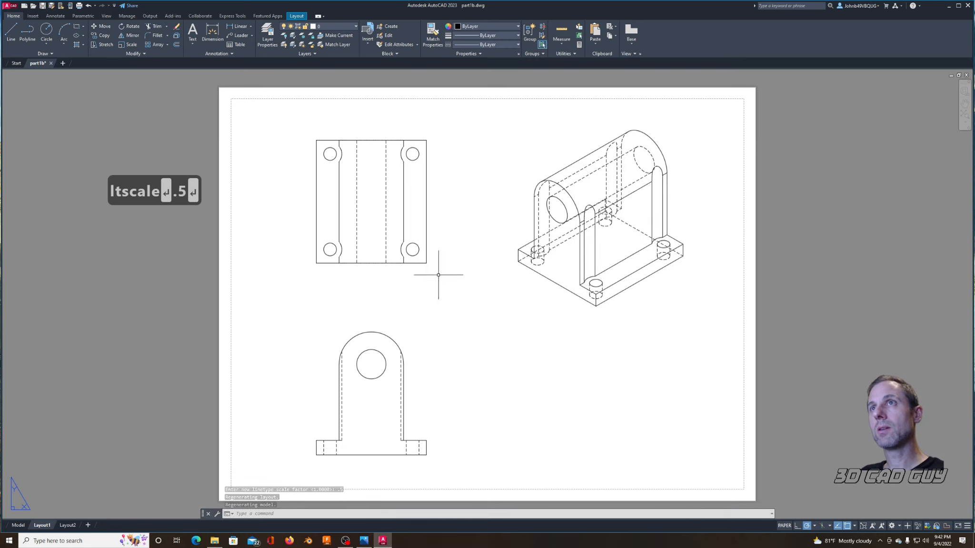
Step: Add a linear dimension for the top view's overall width, placed above the view
middle_click_drag(354, 70, 374, 122)
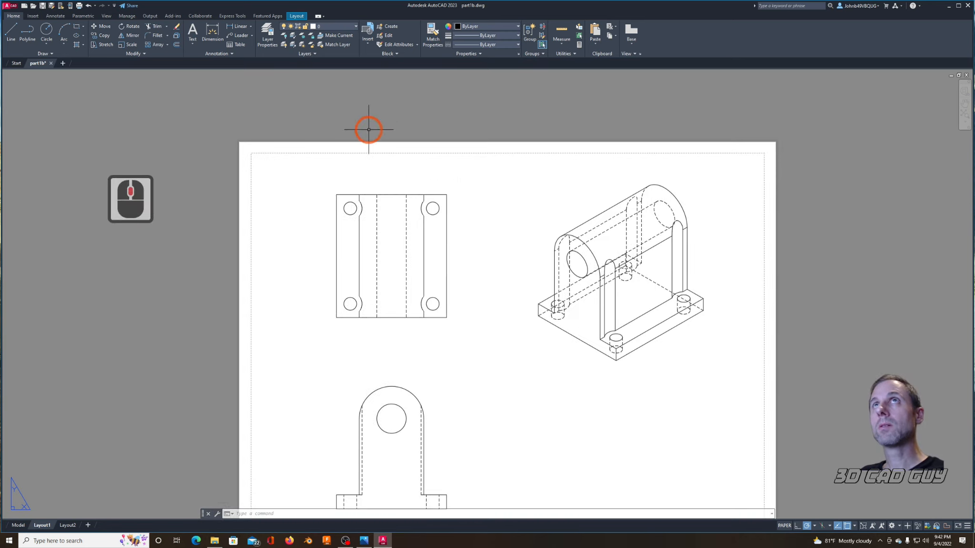
type("diml")
key("Return")
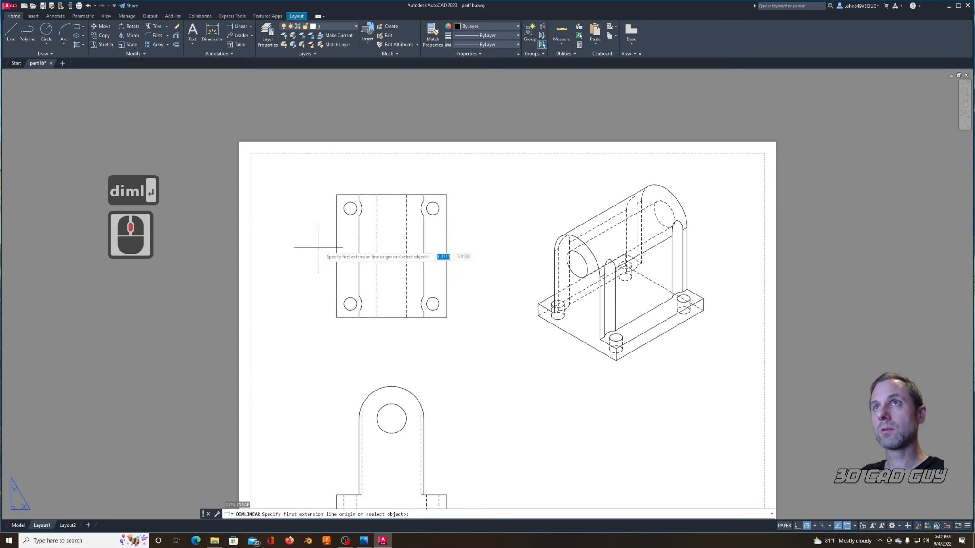
left_click(337, 195)
left_click(446, 194)
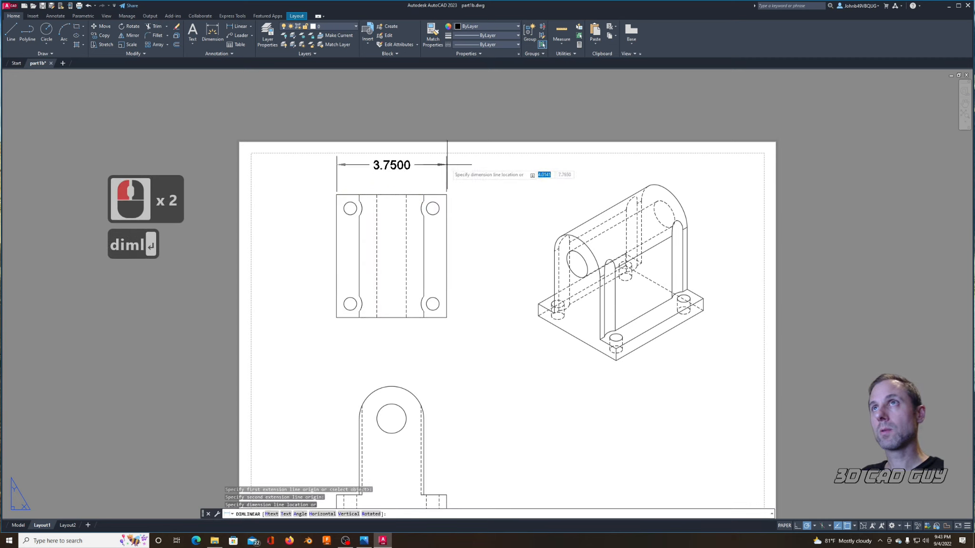
left_click(446, 165)
Step: Add a linear dimension for the top view's overall height, placed to the left of the view
key("Return")
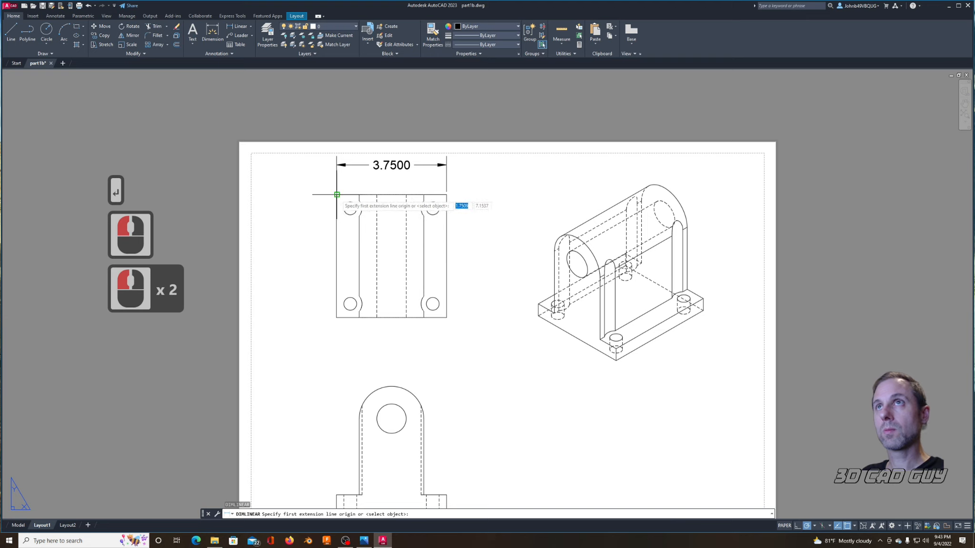
left_click(335, 195)
left_click(336, 316)
left_click(295, 298)
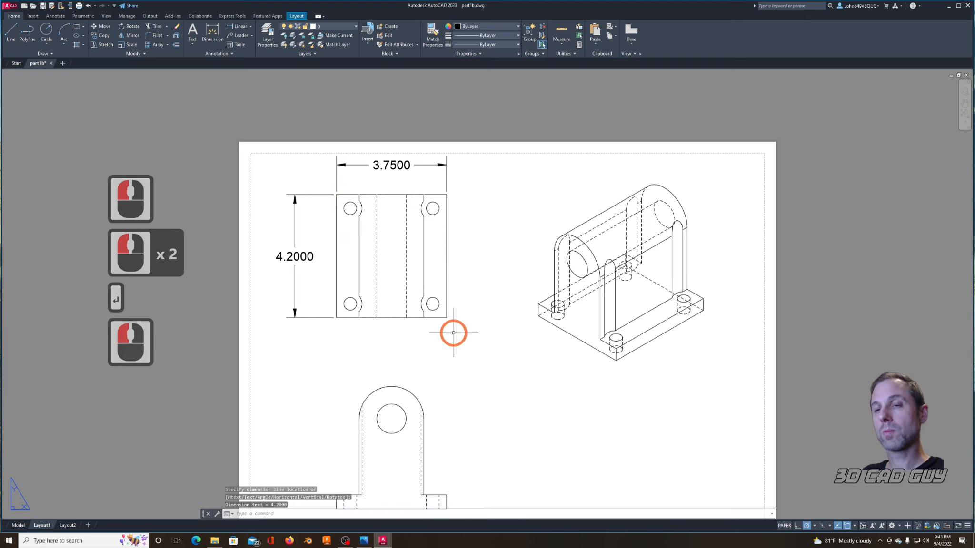
Step: Open the Standard dimension style for modification and set its text color to Blue
key("Return")
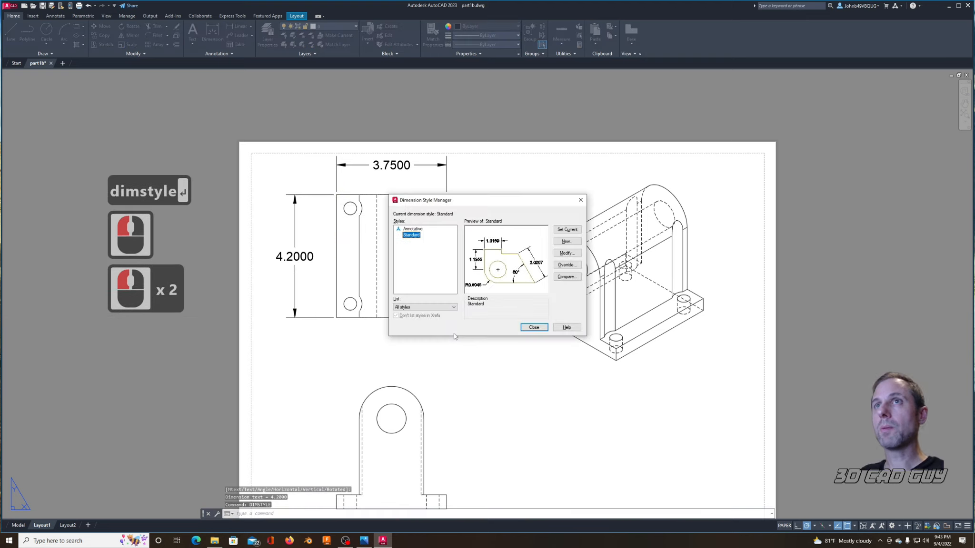
left_click(572, 256)
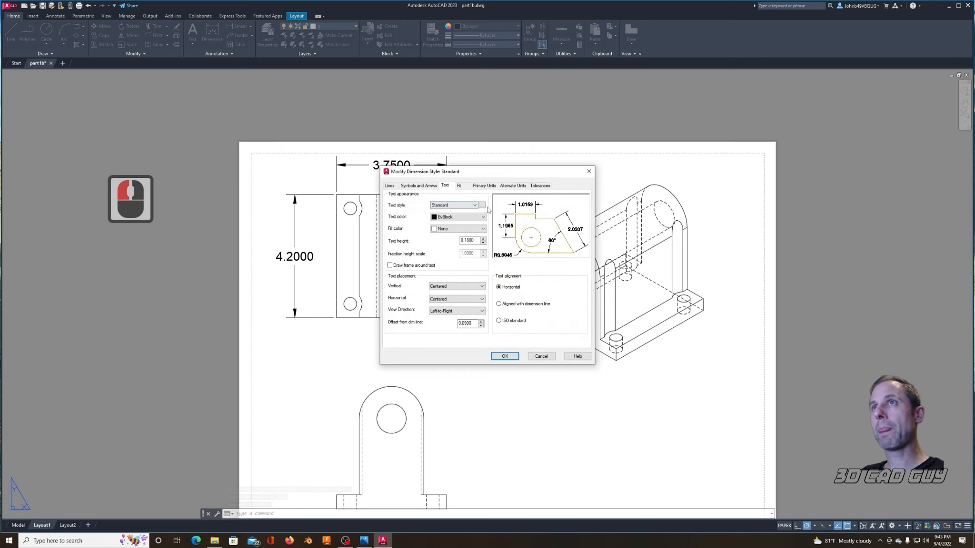
left_click(472, 219)
left_click(451, 263)
Step: Set the color of the dimension lines and the extension lines to Blue
left_click(424, 188)
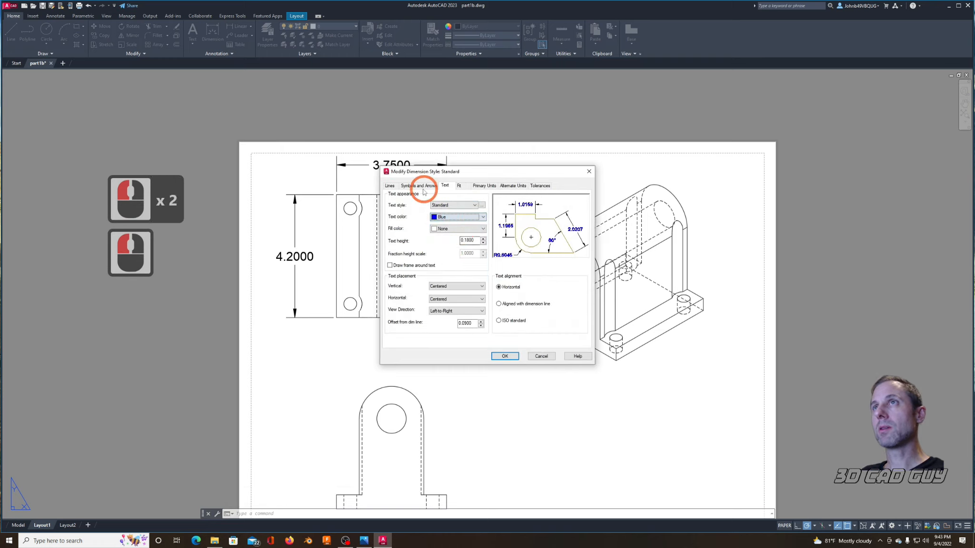
left_click(390, 185)
left_click(457, 202)
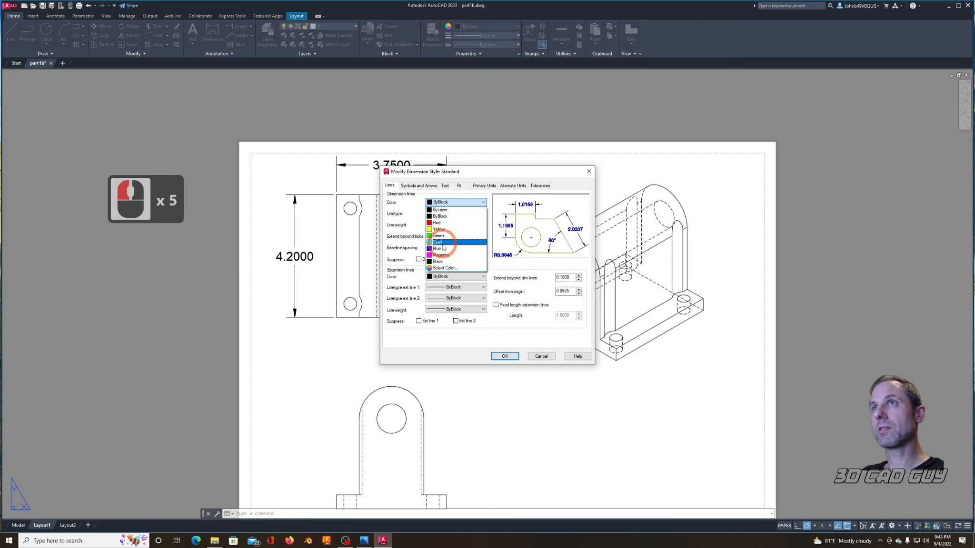
left_click(439, 247)
left_click(446, 277)
left_click(440, 321)
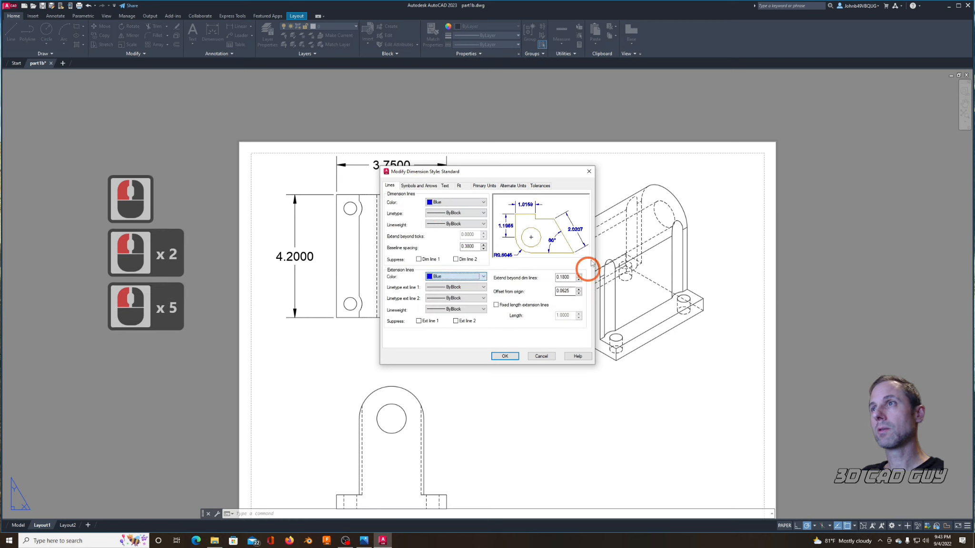
Step: Set the dimension text alignment to ISO standard and the overall scale of dimension features to 0.5
left_click(445, 185)
left_click(499, 320)
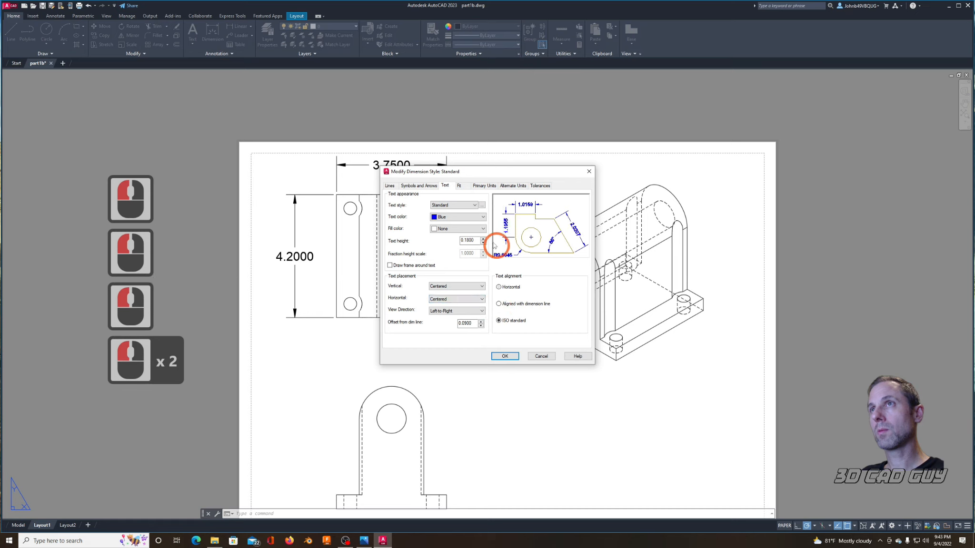
left_click(459, 186)
left_click(572, 289)
left_click(540, 289)
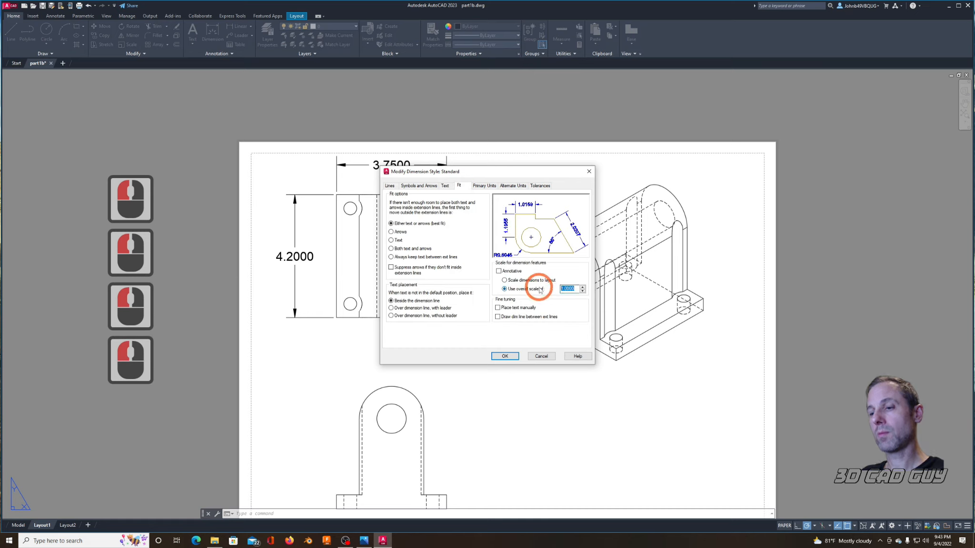
type(".5")
Step: Set an inch mark (") as the suffix for the primary linear dimensions
left_click(482, 186)
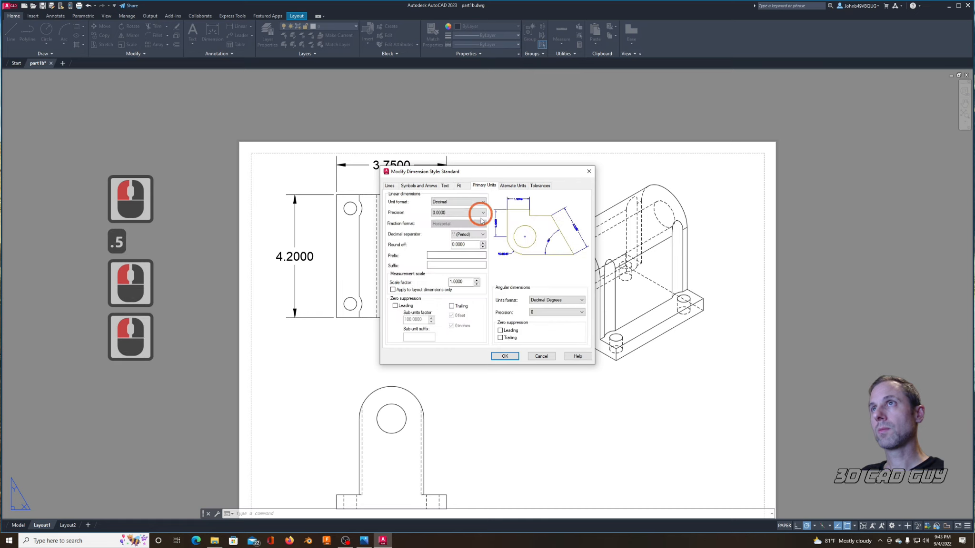
left_click(433, 264)
type("\"")
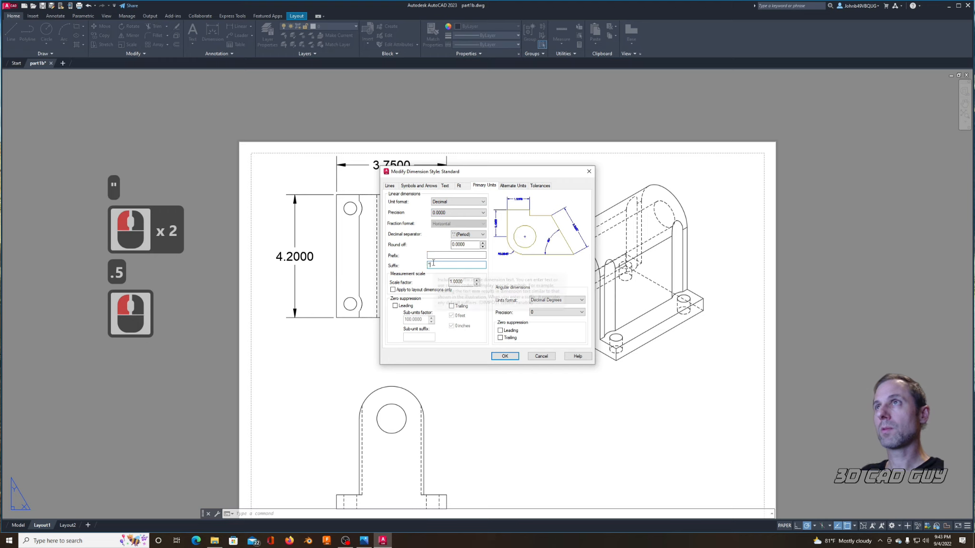
Step: Display alternate units in the Standard dimension style with the suffix mm, and close the Dimension Style Manager
left_click(513, 186)
left_click(389, 196)
left_click(446, 276)
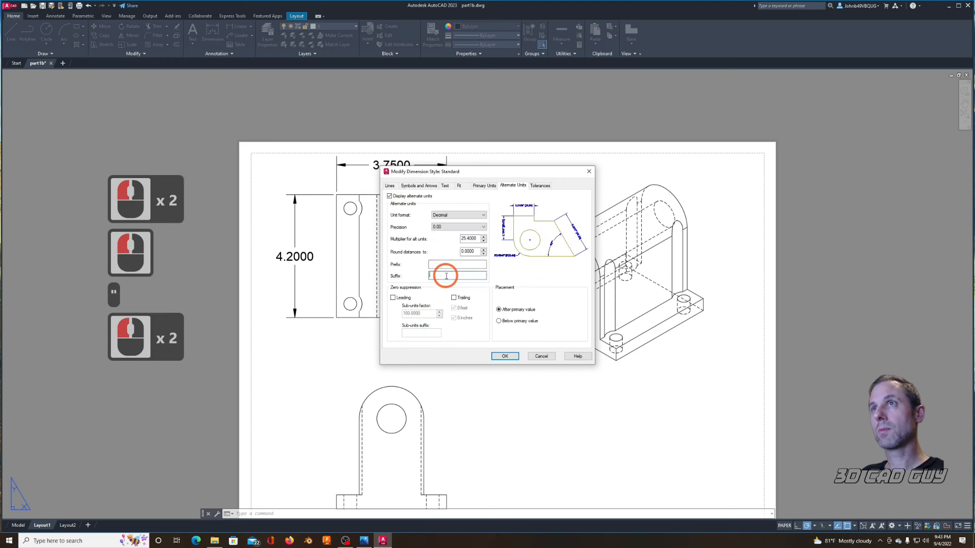
type("mm")
left_click(504, 356)
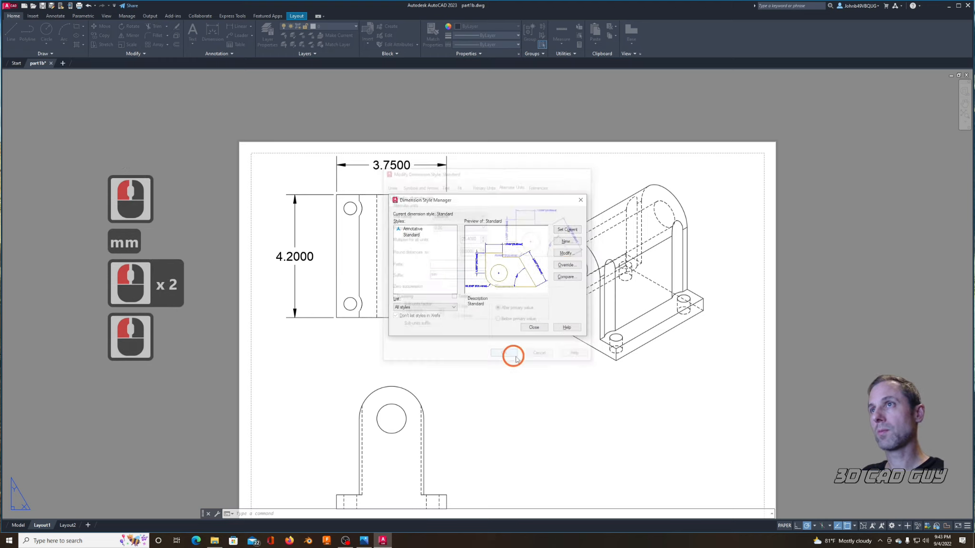
left_click(535, 327)
Step: Add a horizontal linear dimension between the centers of the two upper corner holes in the top view, inside the overall width dimension
scroll(388, 213, "up", 3)
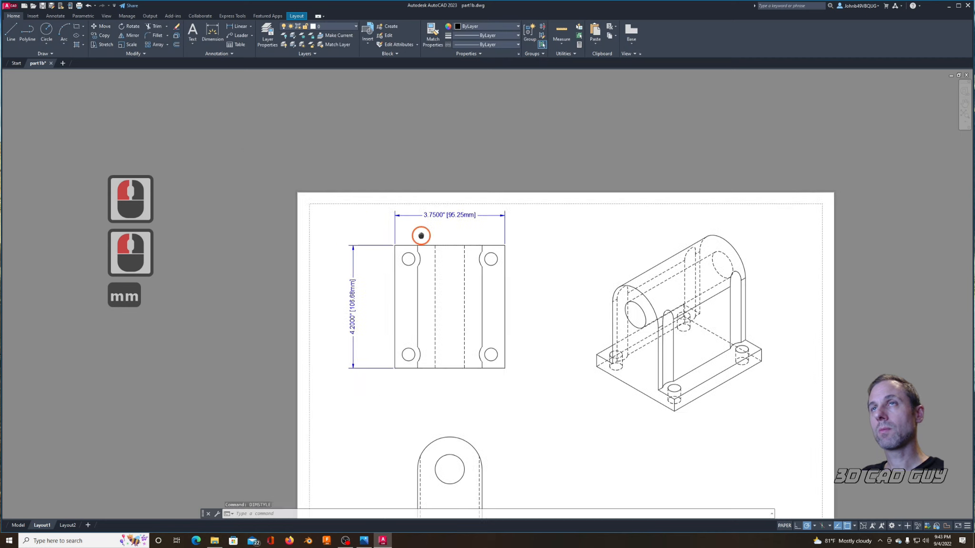
scroll(440, 259, "down", 2)
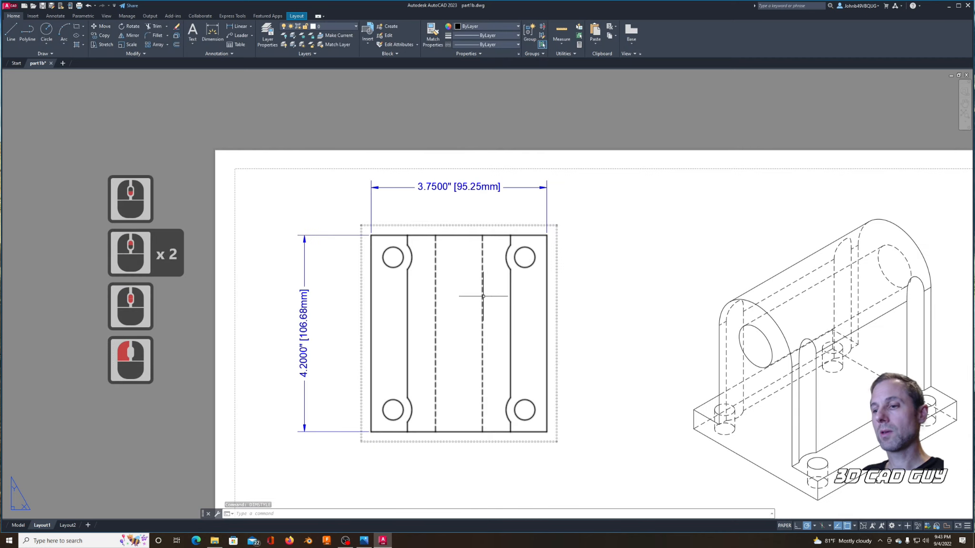
type("diml")
key("Return")
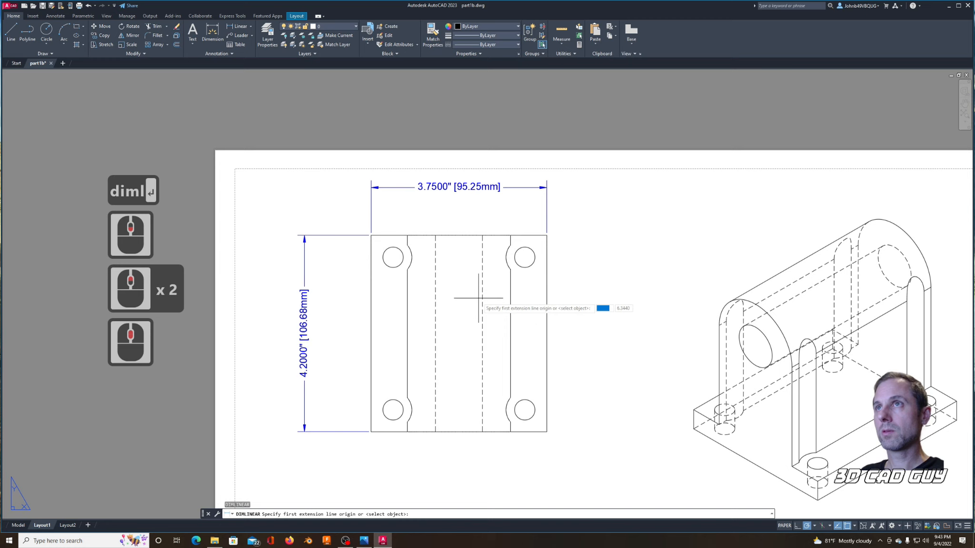
left_click(394, 258)
left_click(525, 258)
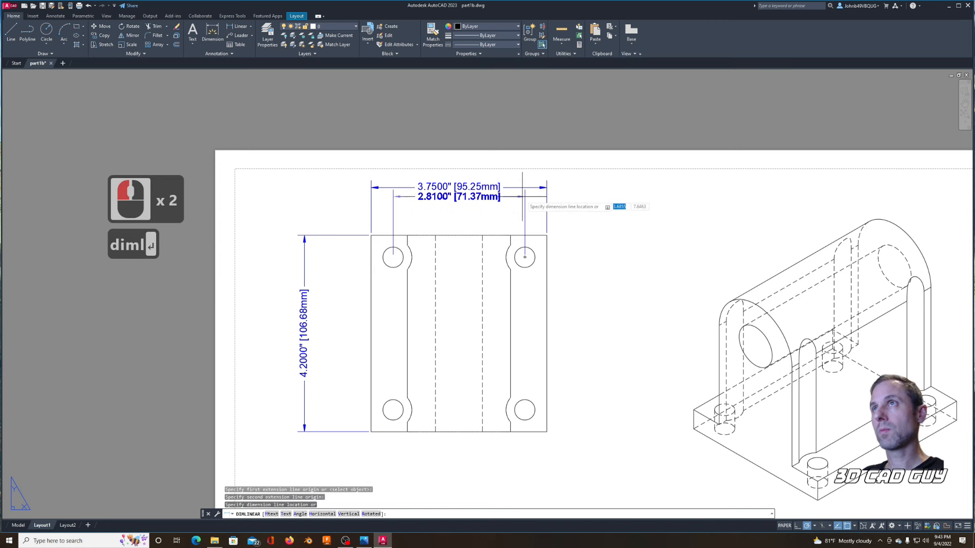
left_click(515, 196)
Step: Add a vertical linear dimension between the centers of the two left corner holes in the top view, inside the overall length dimension
right_click(380, 296)
left_click(400, 301)
left_click(393, 257)
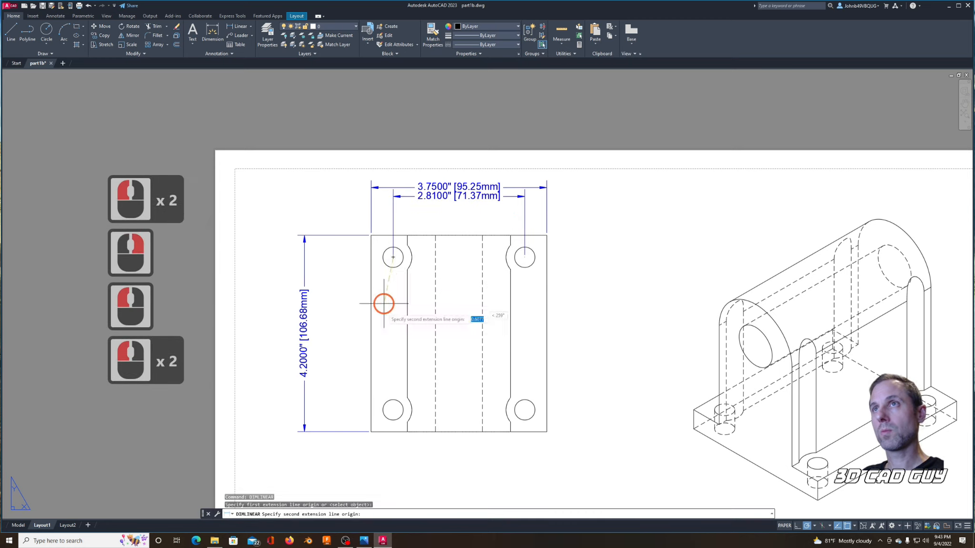
left_click(393, 410)
left_click(317, 382)
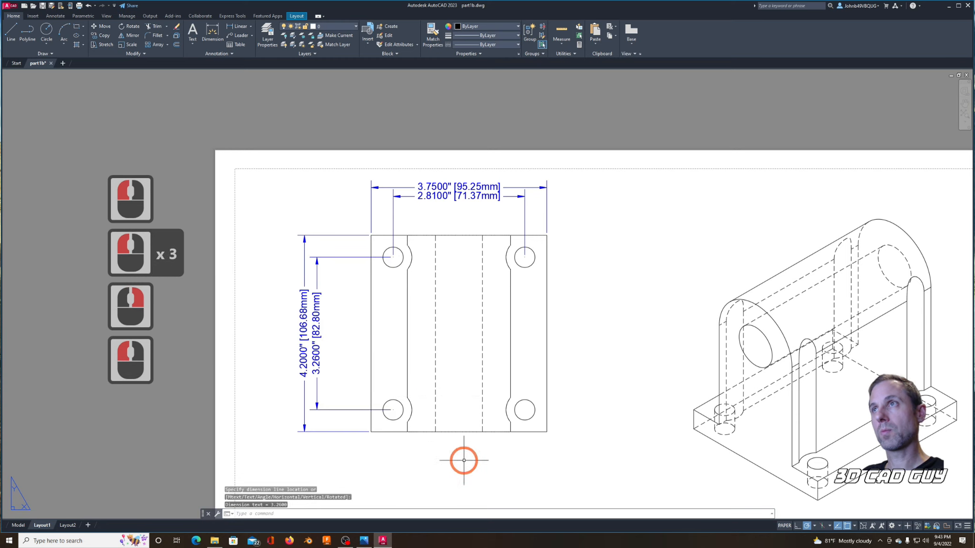
Step: Add a diameter dimension to the lower-right corner hole in the top view, with its text outside the plate
scroll(458, 438, "down", 2)
middle_click_drag(454, 413, 435, 310)
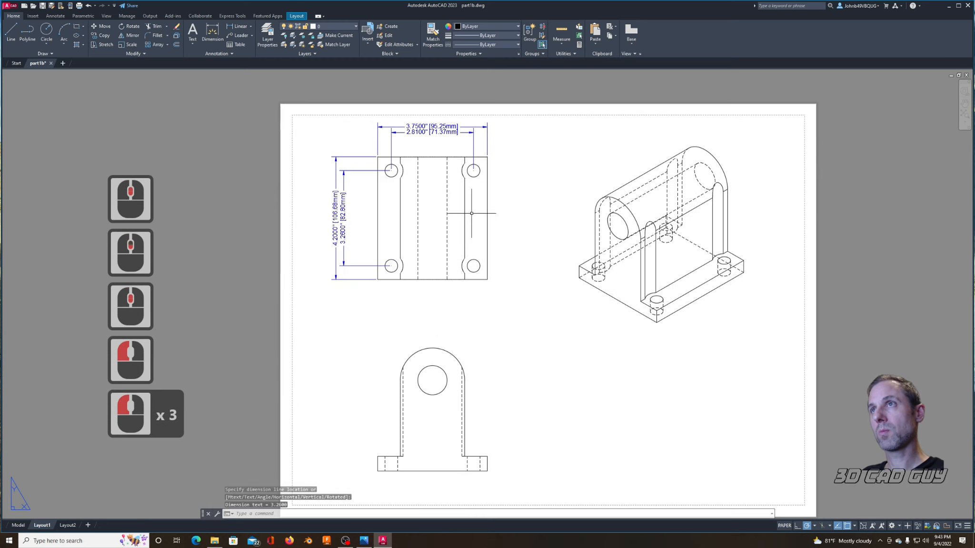
type("dimd")
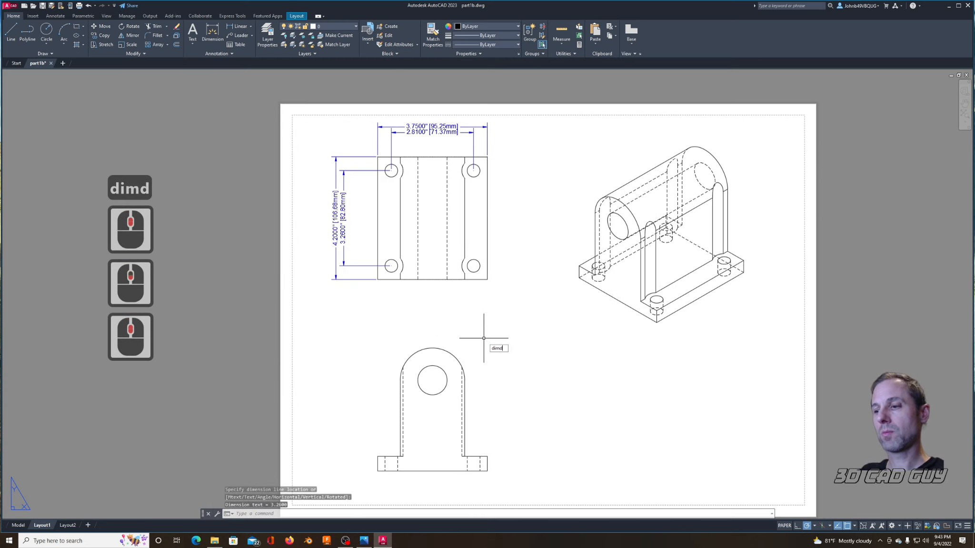
key("Return")
left_click(478, 270)
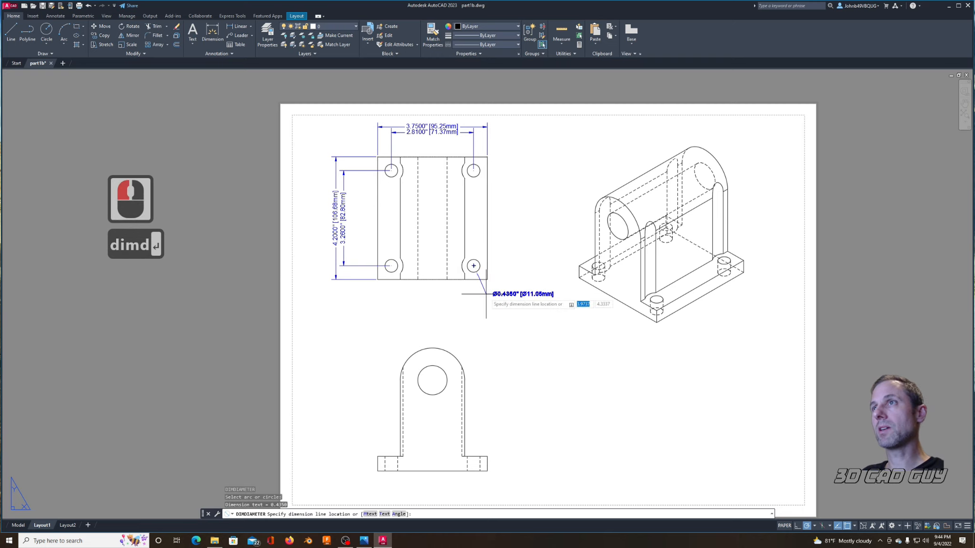
left_click(486, 295)
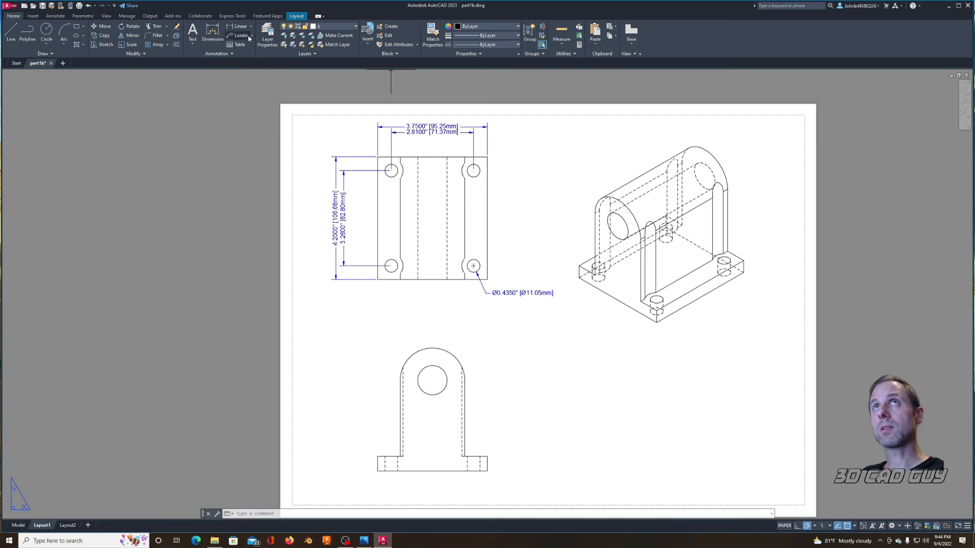
Step: Add a diameter dimension to the bore in the front view, placing its text above and right of the rounded top
type("dim")
key("Return")
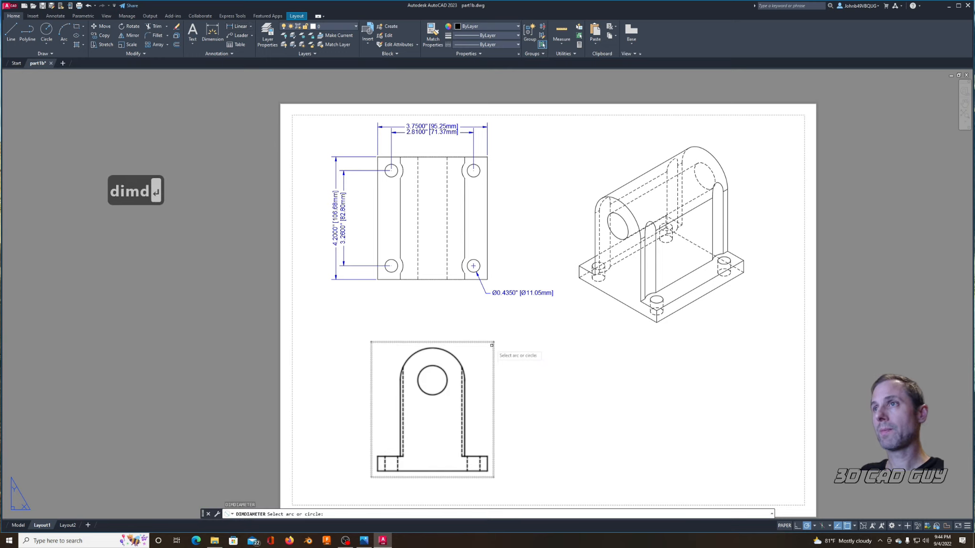
left_click(442, 368)
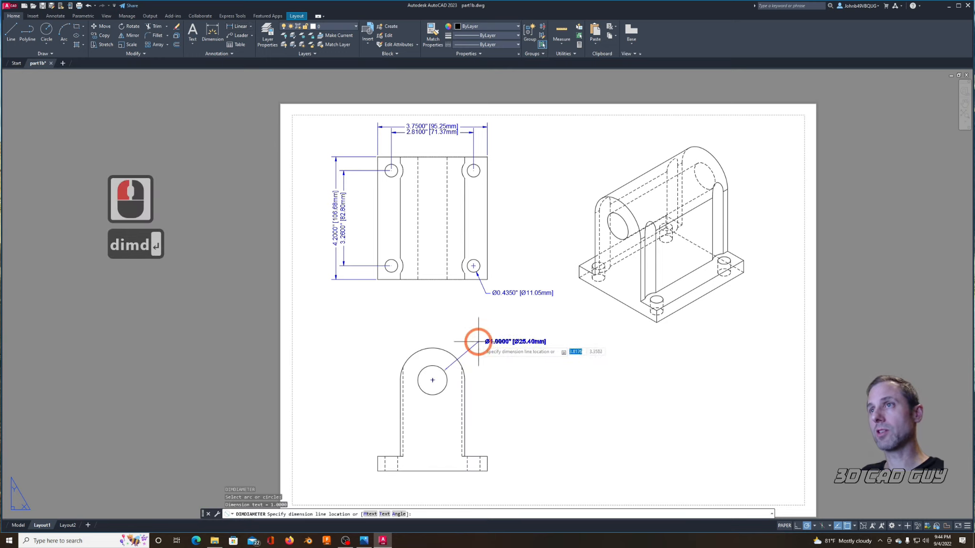
left_click(456, 341)
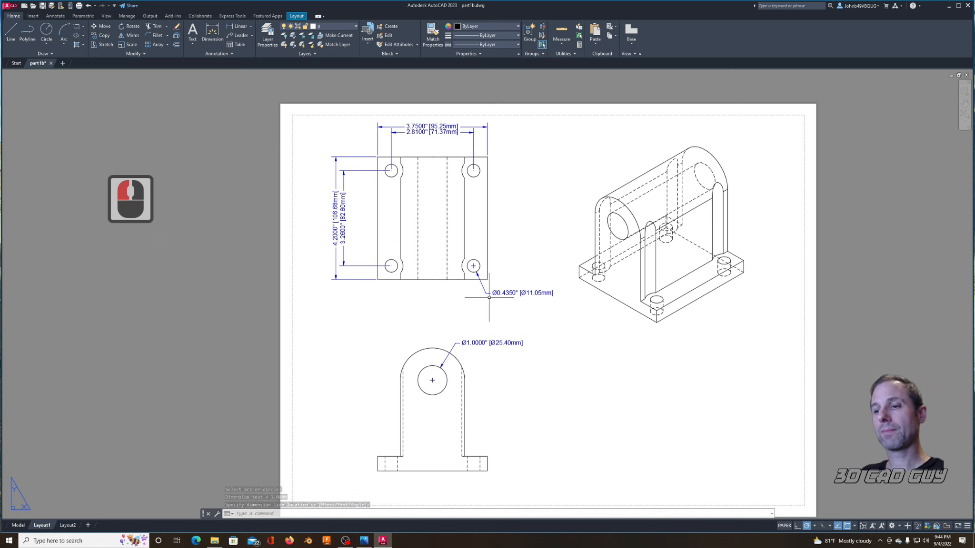
Step: Add a vertical linear dimension for the front view's overall height, from the arc's top to the base, left of the view
type("diml")
key("Return")
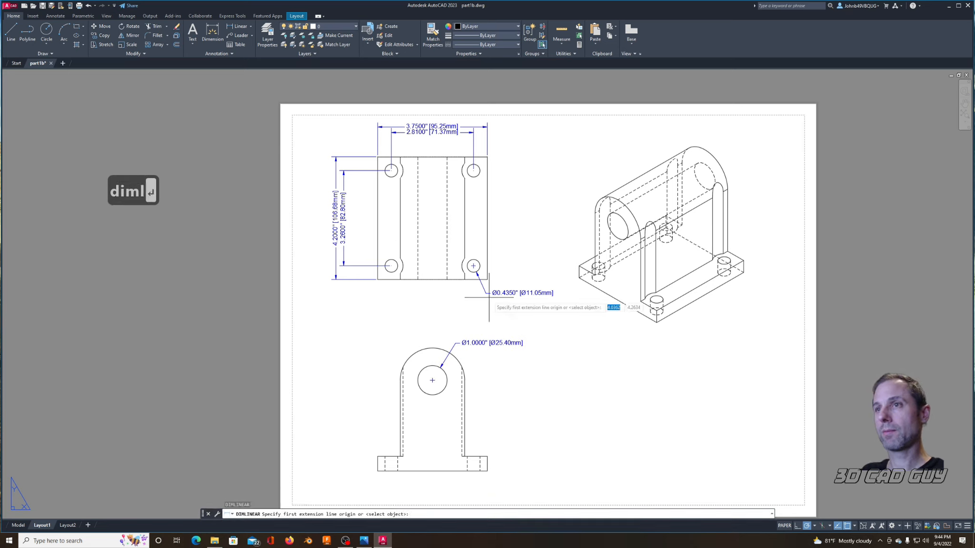
left_click(430, 348)
left_click(377, 470)
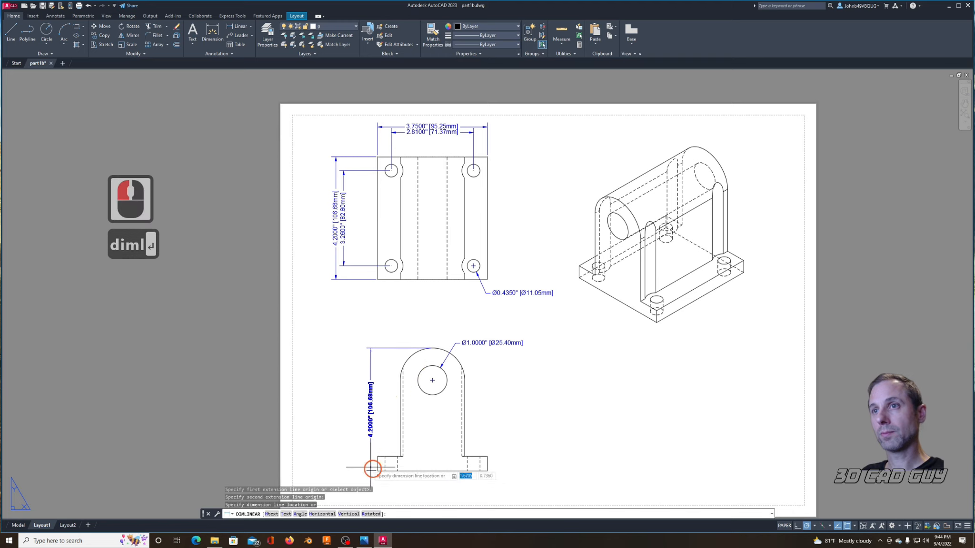
left_click(351, 451)
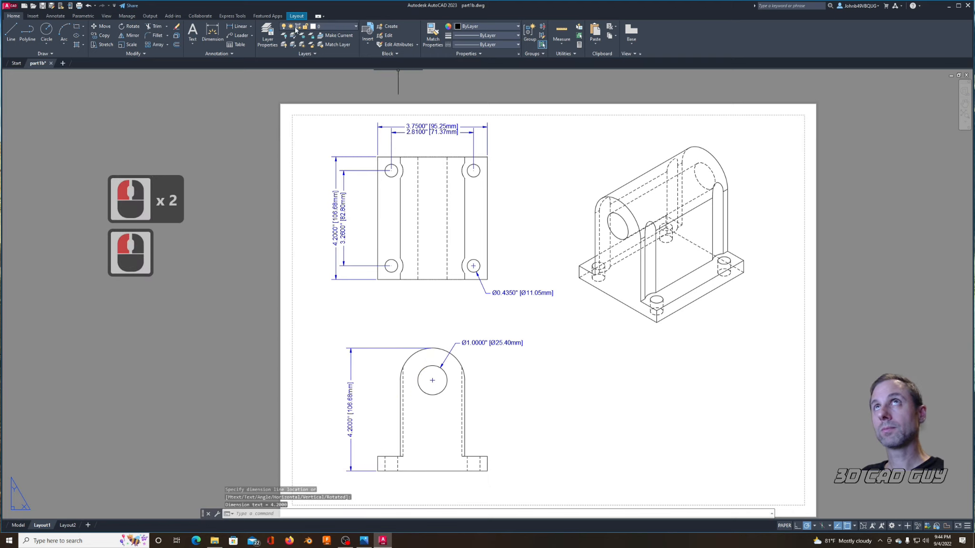
Step: Add a vertical linear dimension from the base's bottom-left corner to the bore center in the front view, inside the overall height dimension
left_click(240, 27)
left_click(376, 471)
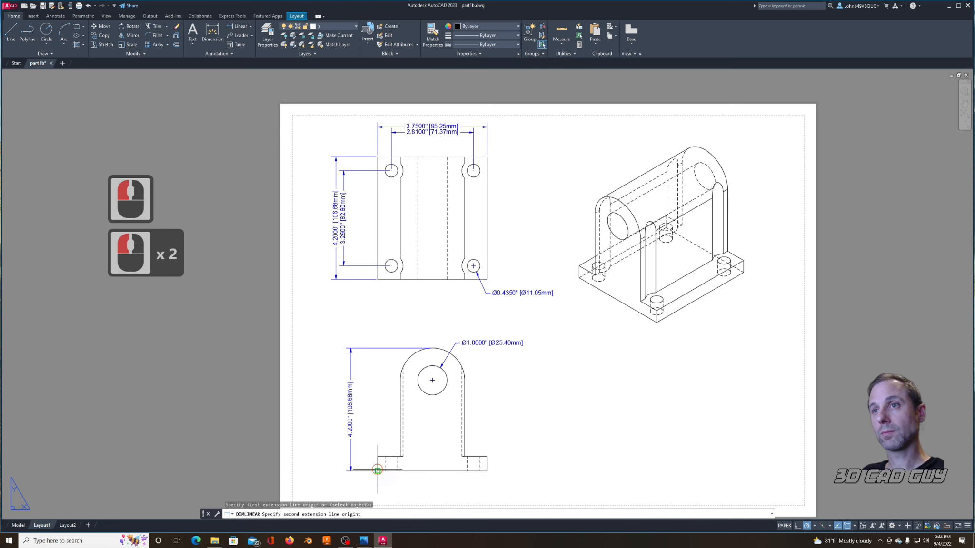
left_click(432, 380)
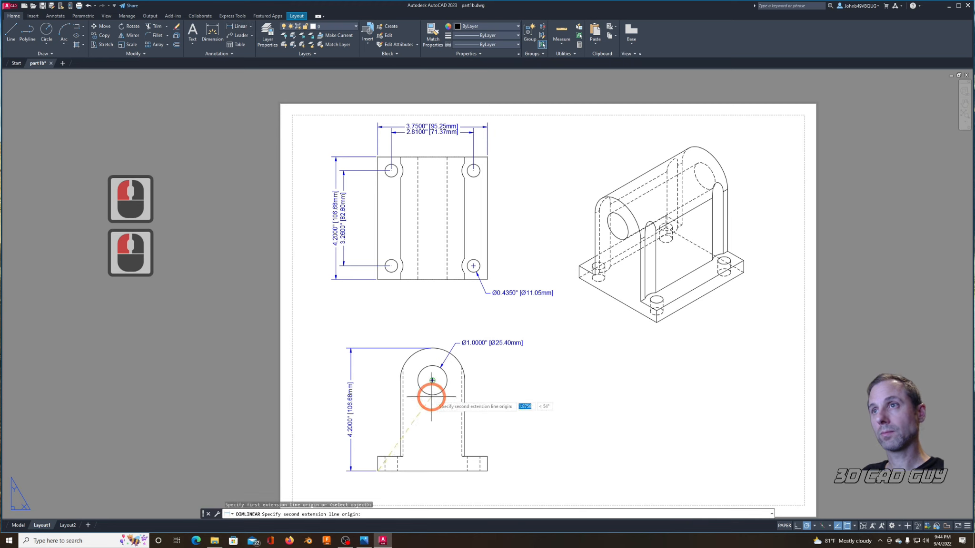
left_click(360, 404)
left_click(602, 454)
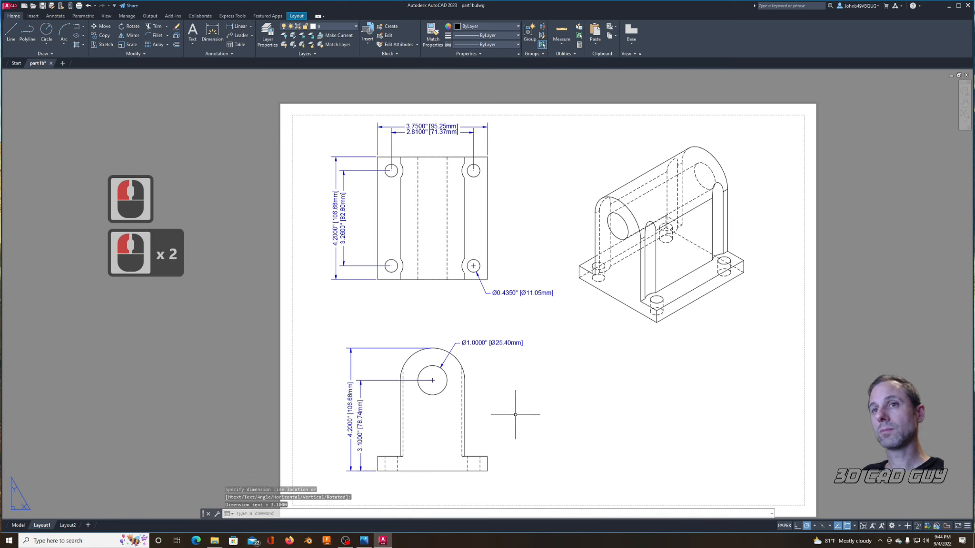
left_click(495, 418)
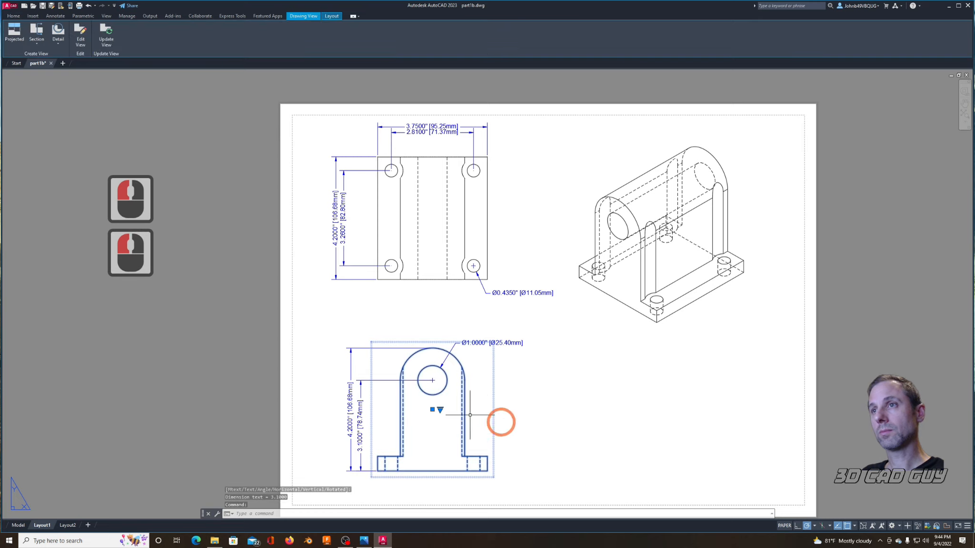
right_click(432, 410)
key("Escape")
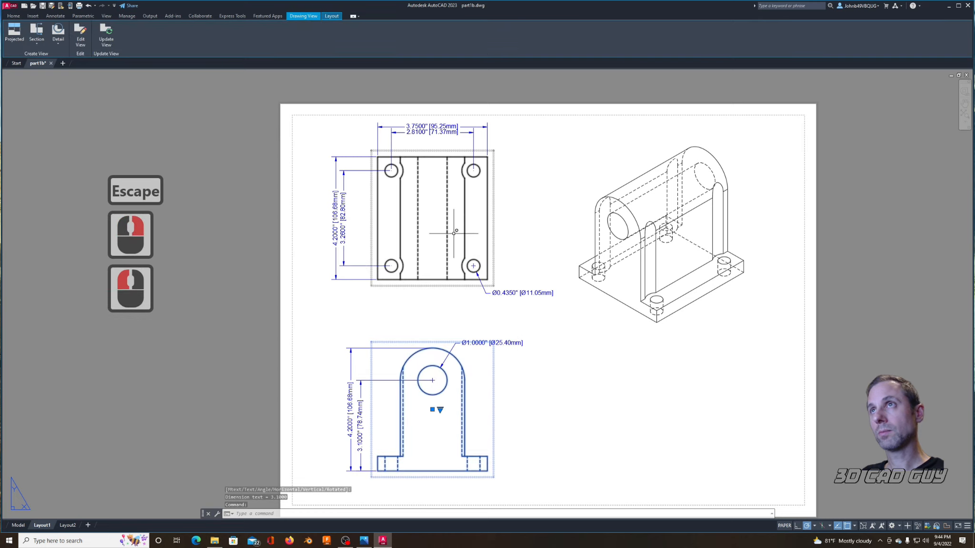
left_click(431, 163)
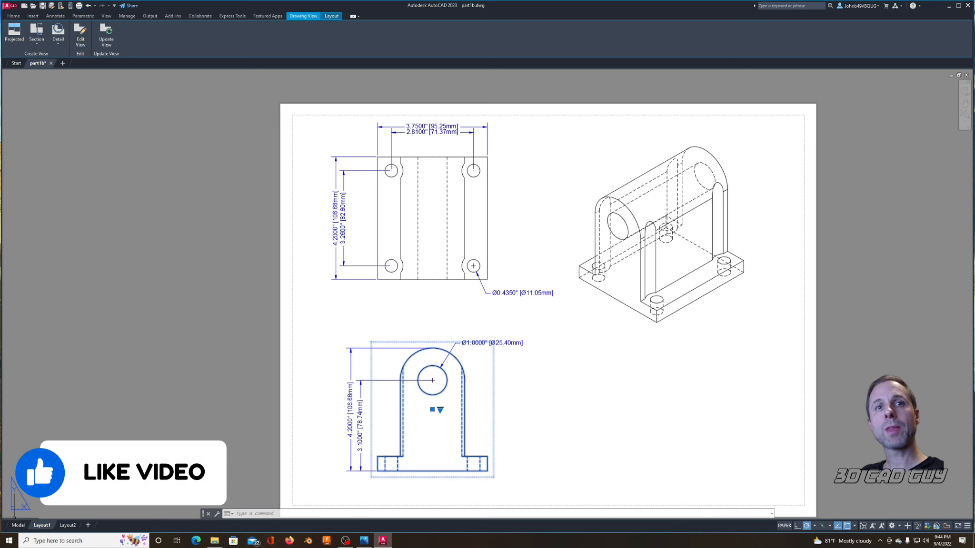
Step: Switch to model space and draw a line from the center of the bore's rear end along the X direction past the bracket, with Ortho on
left_click(18, 525)
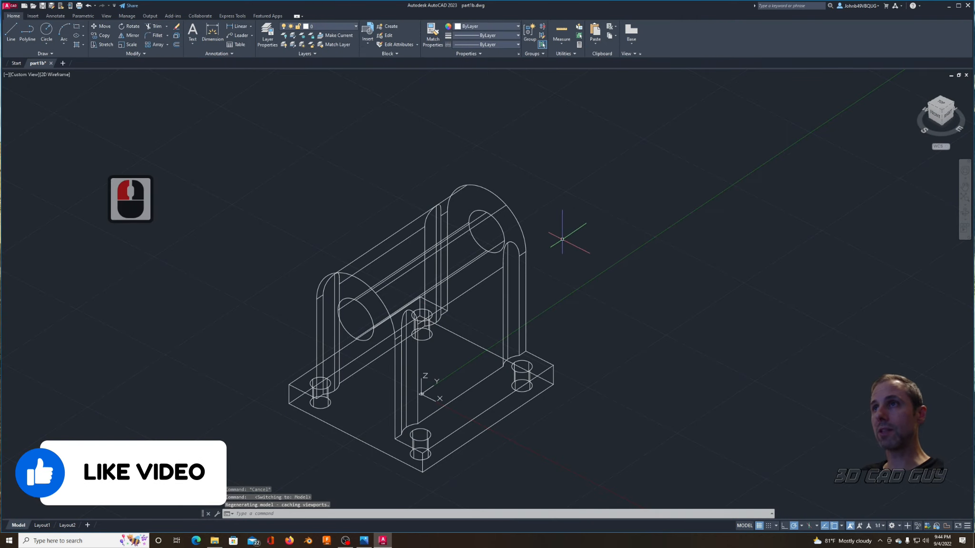
scroll(581, 240, "up", 3)
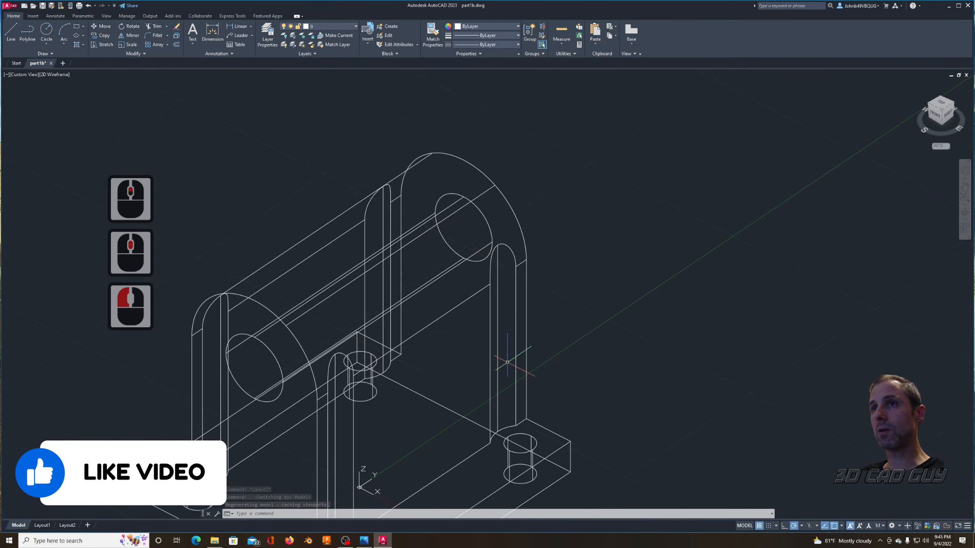
middle_click_drag(596, 365, 659, 327)
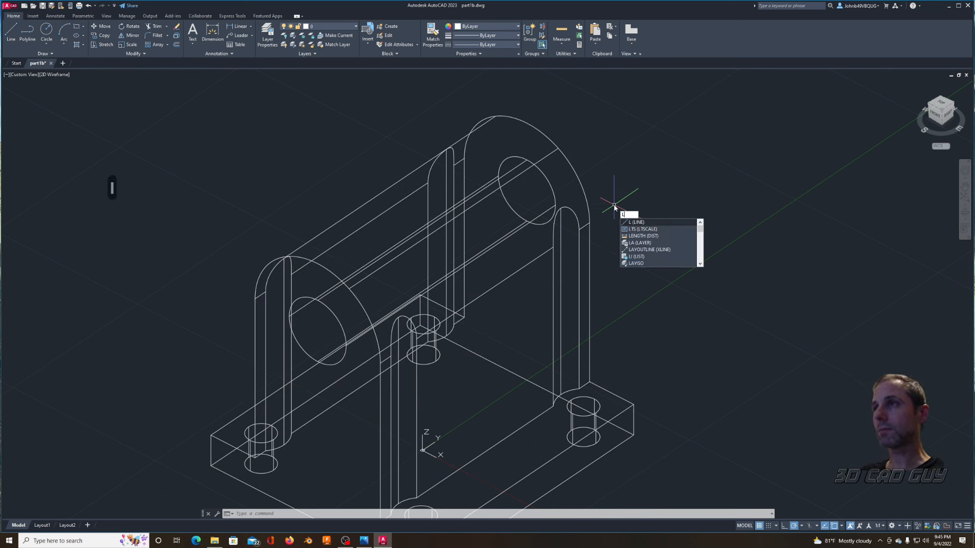
key("Return")
left_click(527, 190)
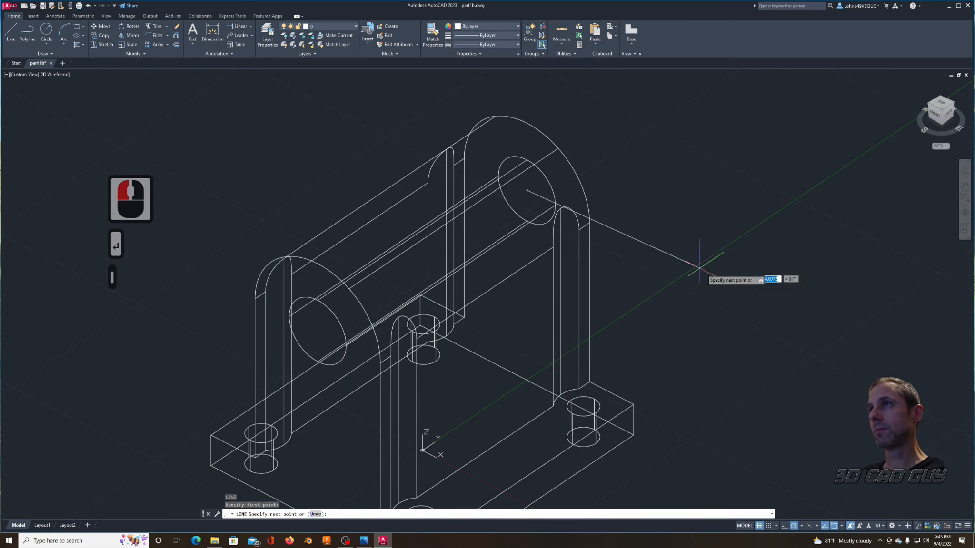
key("F8")
left_click(768, 315, "shift")
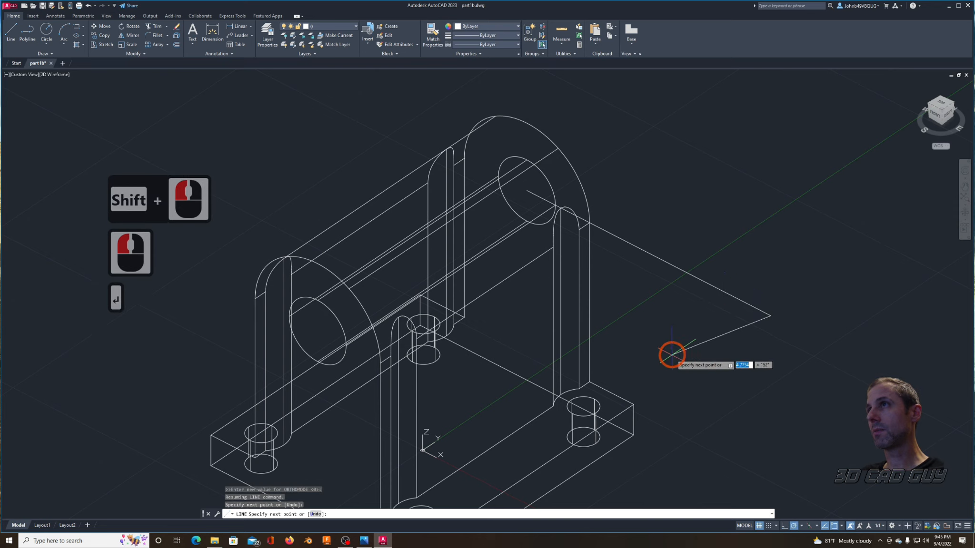
key("Escape")
key("Escape")
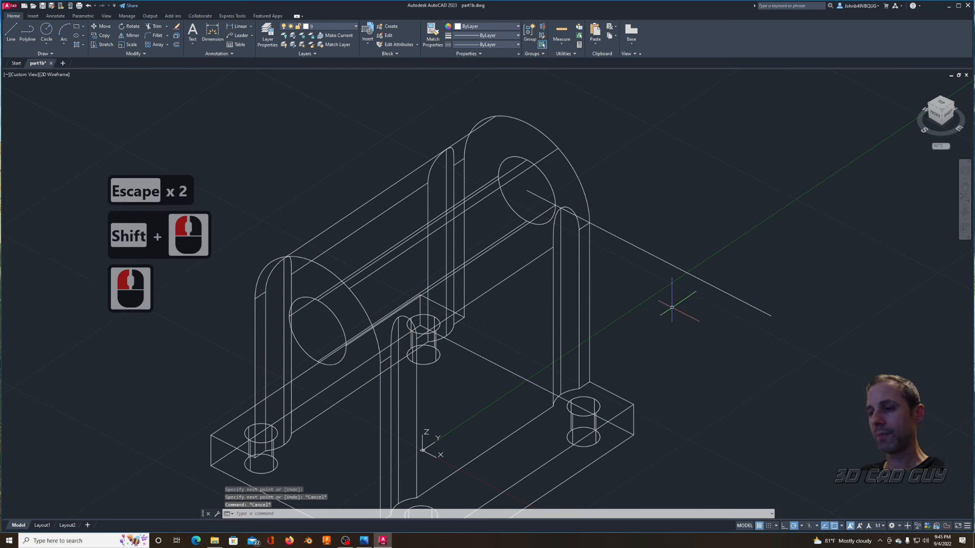
Step: Offset the new line by .620 toward the front end of the bracket
type("offset")
key("Return")
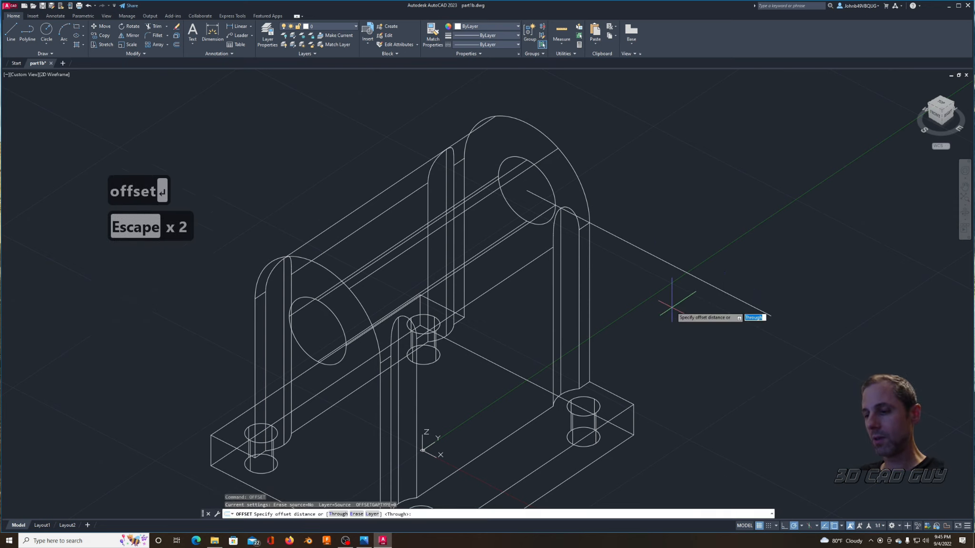
type(".")
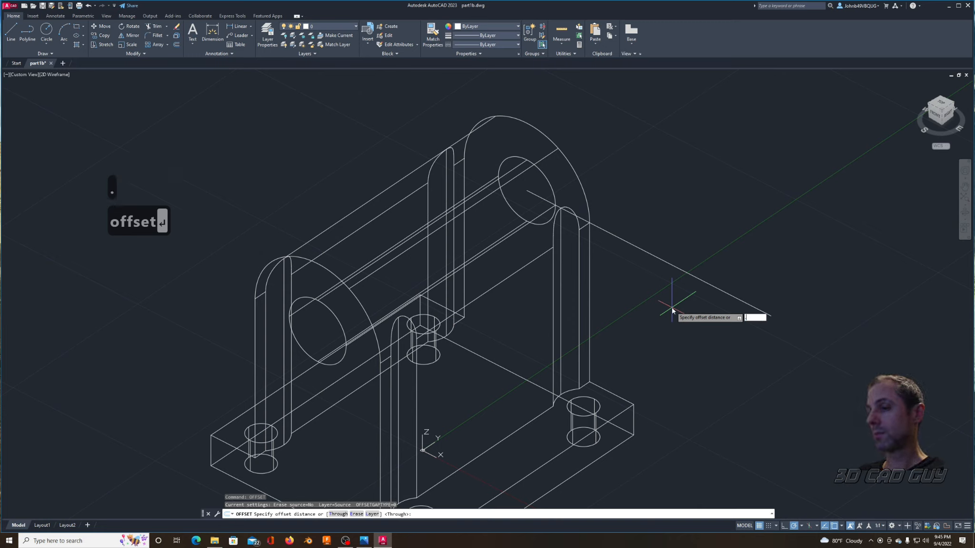
type("620")
key("Return")
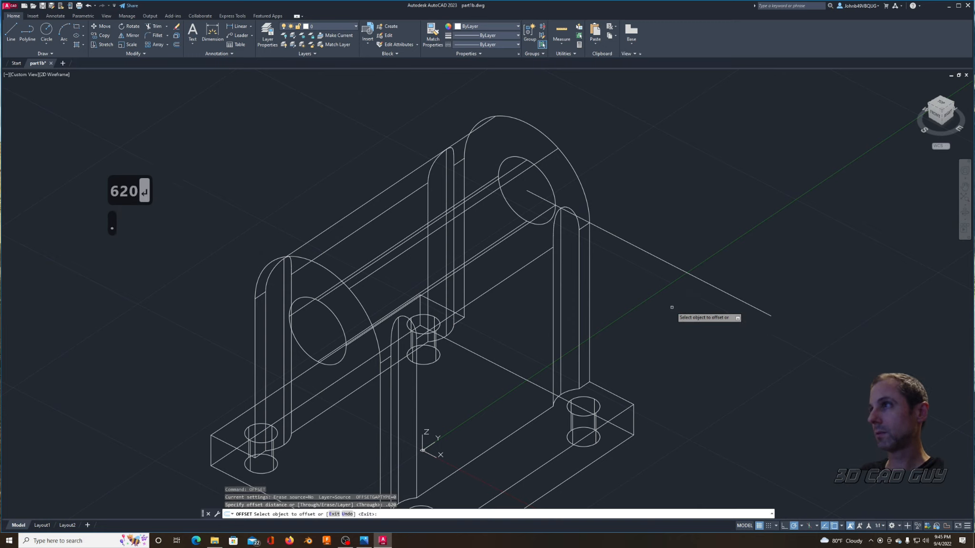
left_click(739, 300)
left_click(718, 393)
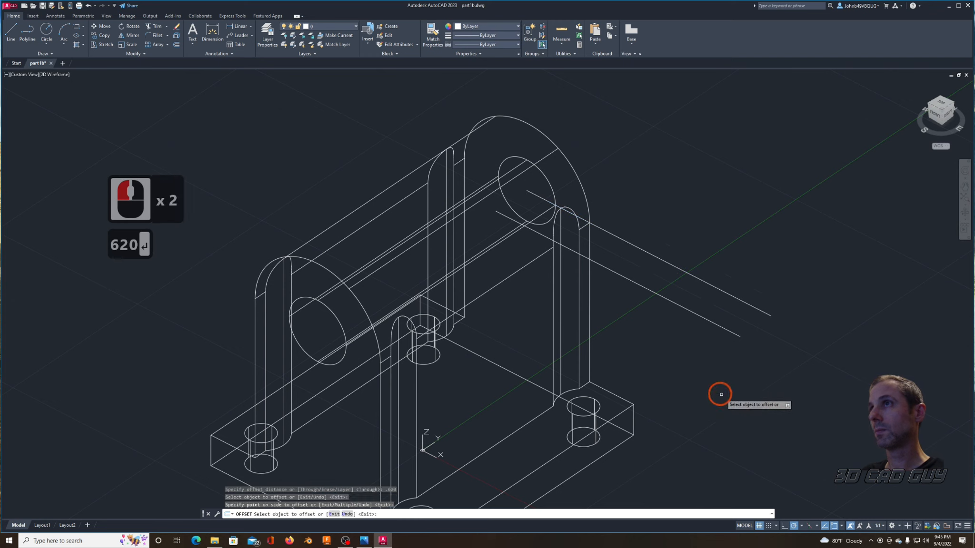
key("Escape")
key("Escape")
Step: Offset the .620-offset construction line by 1 toward the front end of the bracket
type("offs")
key("Return")
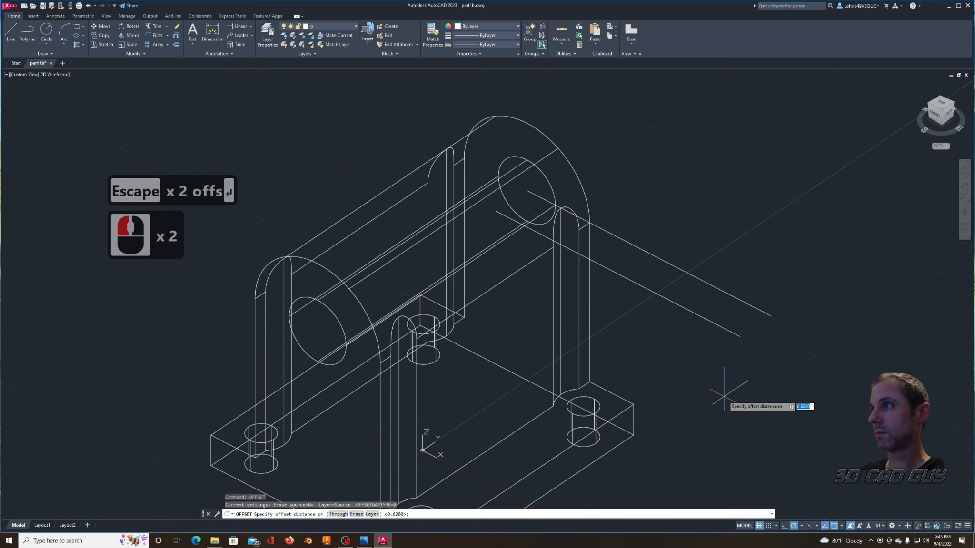
type("1")
key("Return")
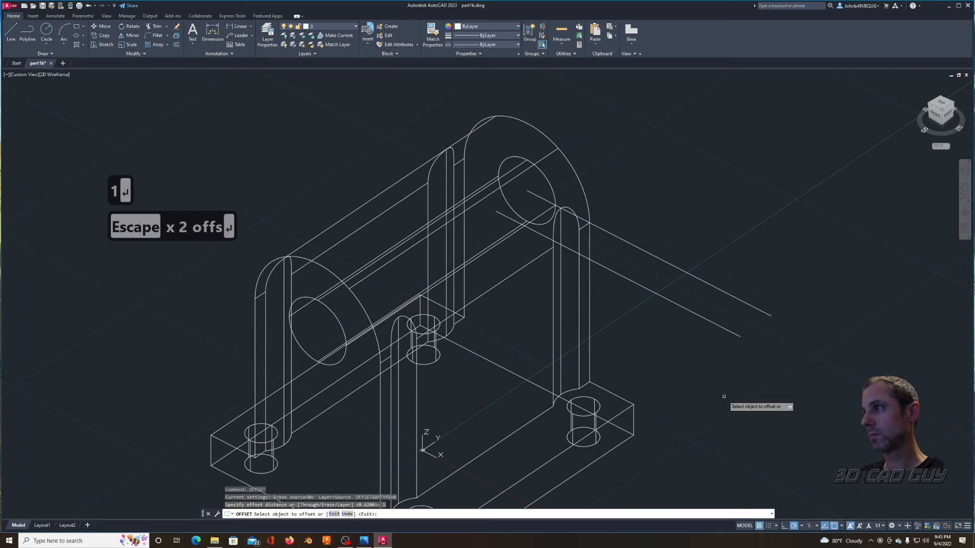
left_click(732, 334)
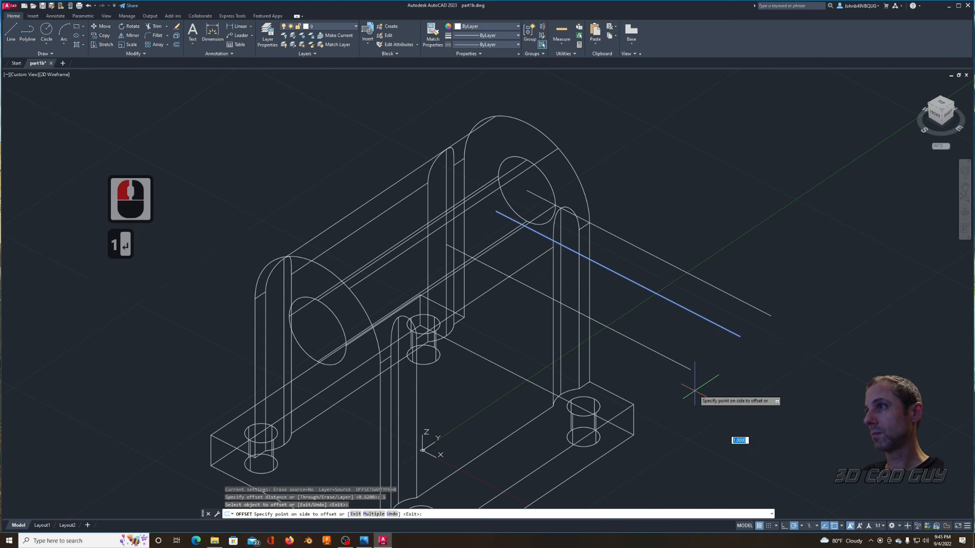
key("Escape")
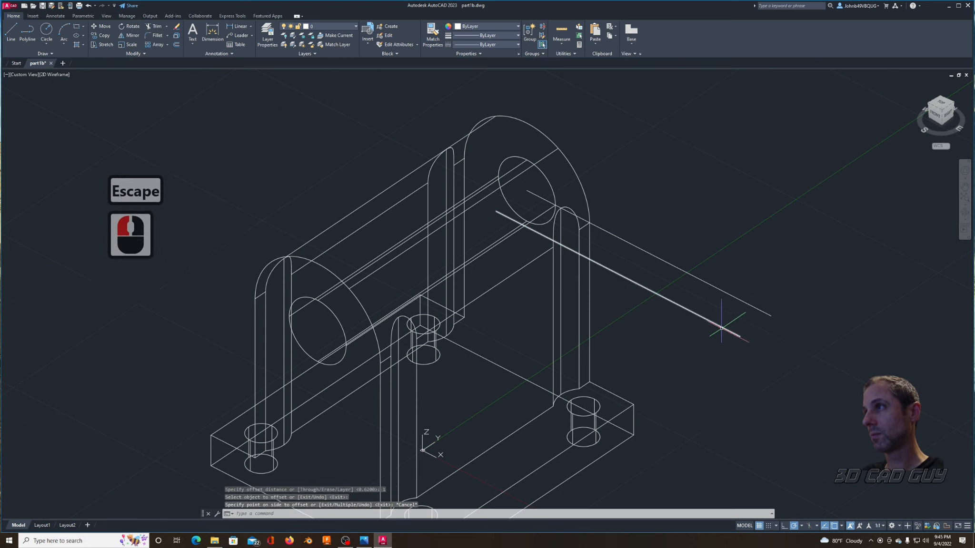
right_click(703, 340)
left_click(728, 345)
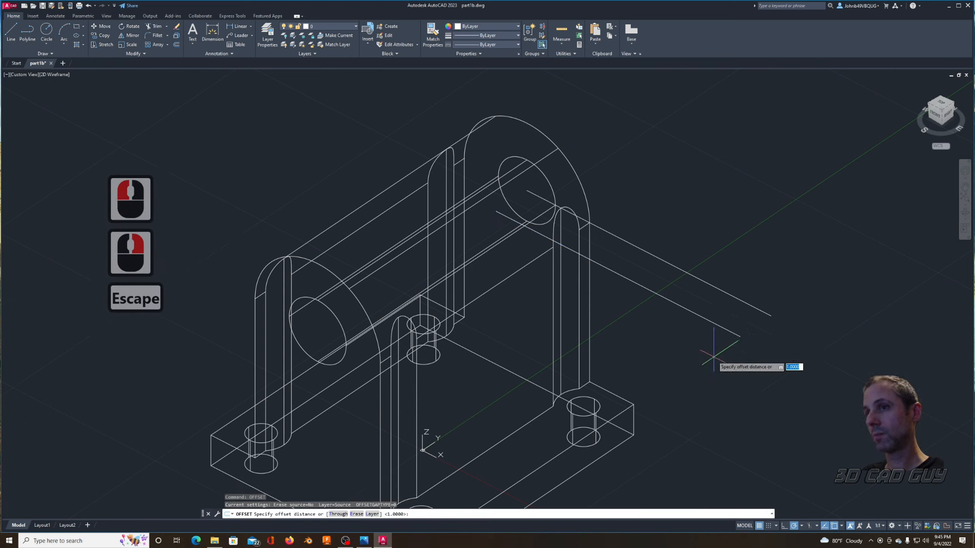
key("Return")
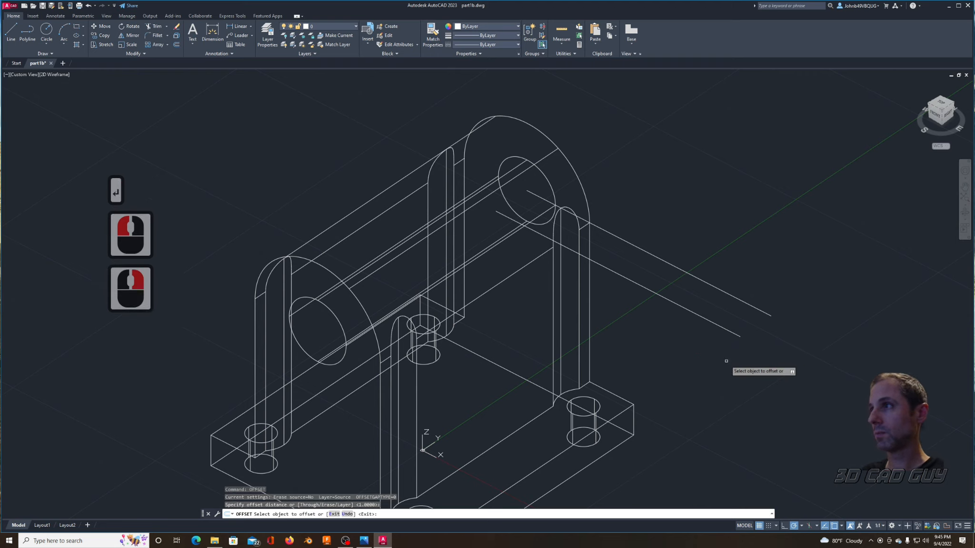
left_click(725, 327)
left_click(671, 371)
Step: Offset the newest construction line by 1 toward the front end, and repeat once more from the resulting line
left_click(679, 358)
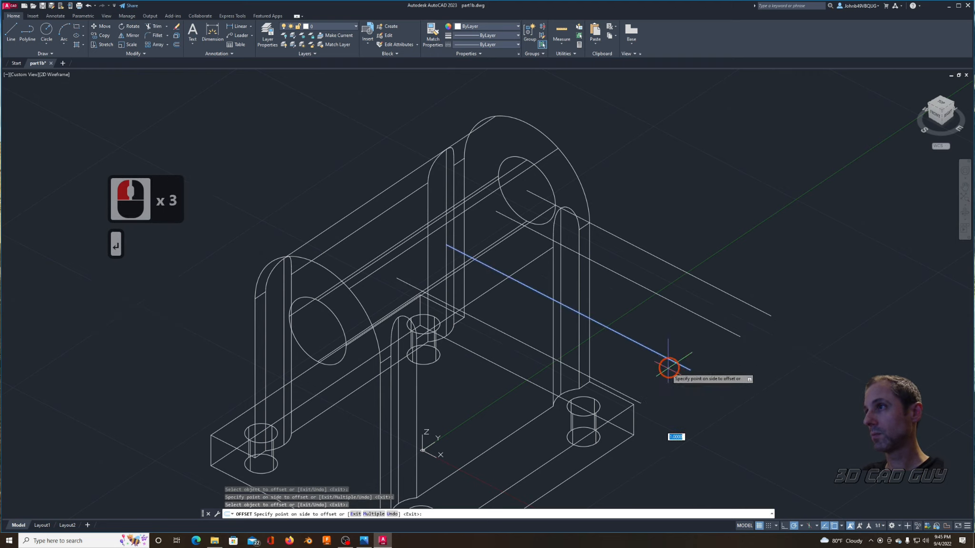
left_click(636, 397)
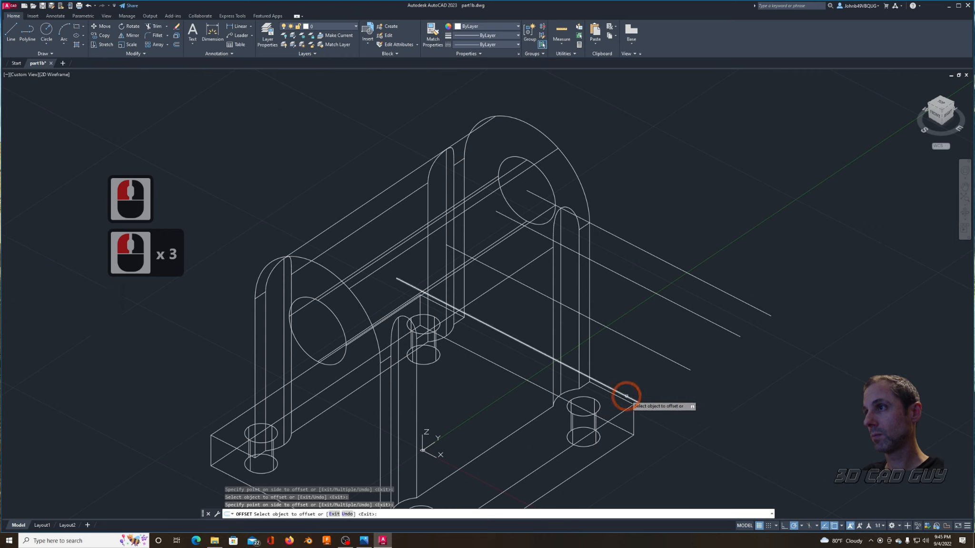
left_click(627, 396)
left_click(621, 479)
left_click(674, 425)
key("Escape")
key("Escape")
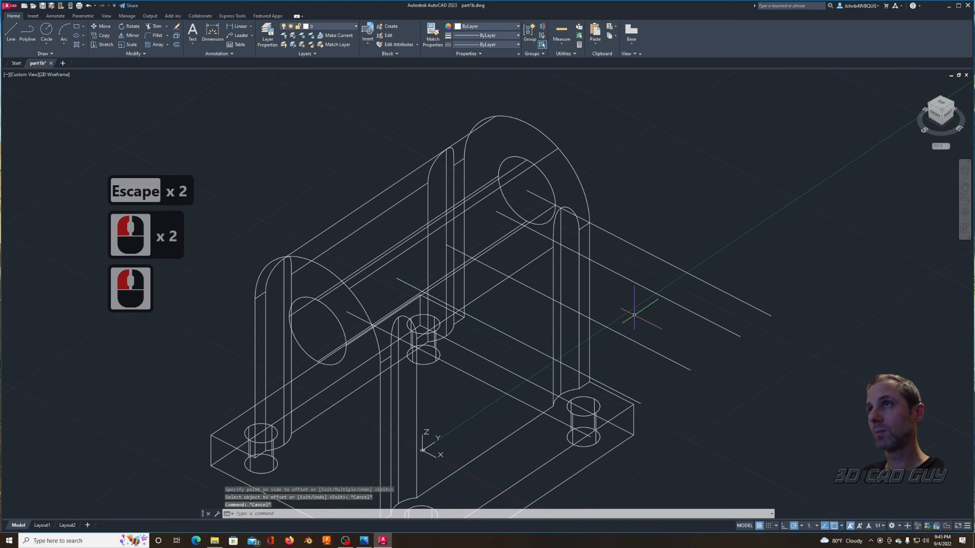
Step: Rotate the UCS 90 degrees about the Y axis
type("ucs")
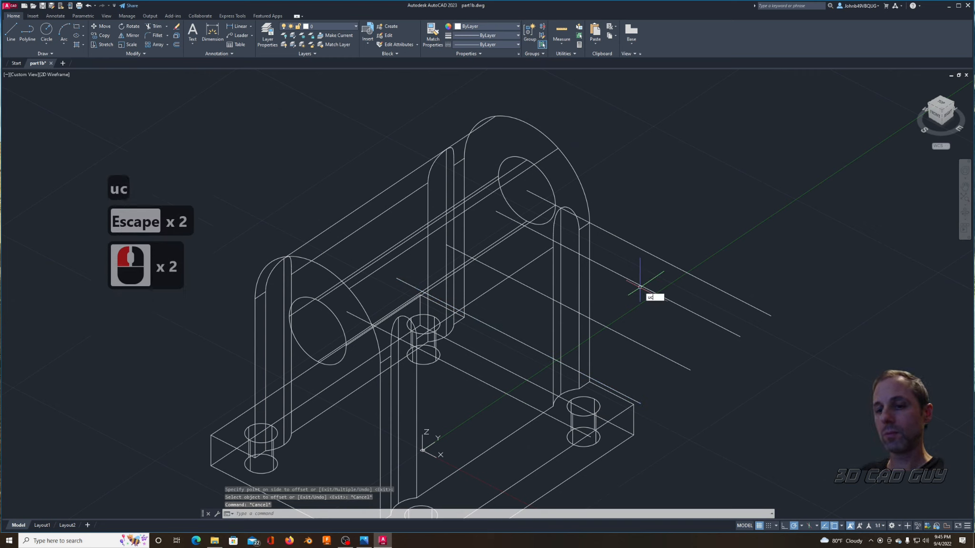
key("Return")
type("y")
key("Return")
type("90")
key("Return")
Step: Draw a circle with radius .201 centered on the inner endpoint of the .620-offset construction line
type("c")
key("Return")
left_click(497, 211)
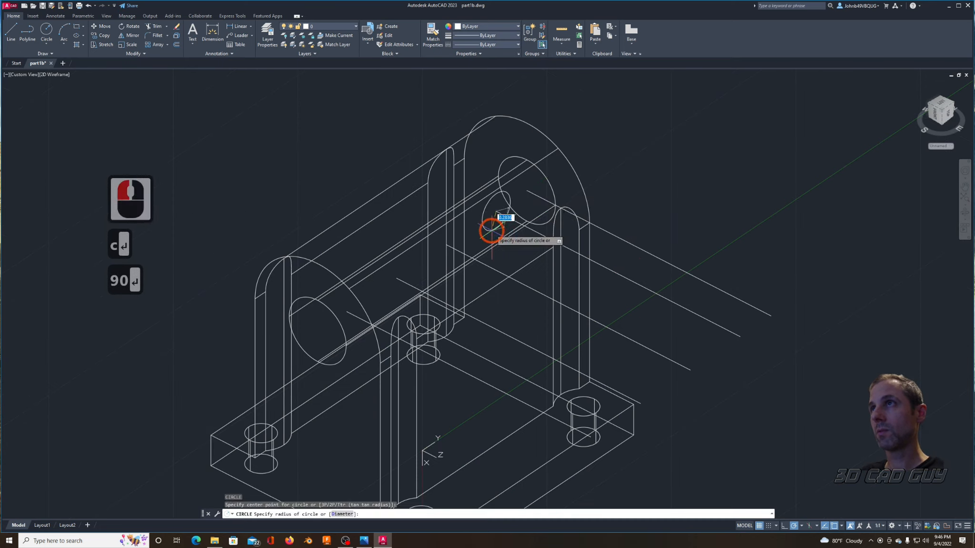
type(".201")
key("Return")
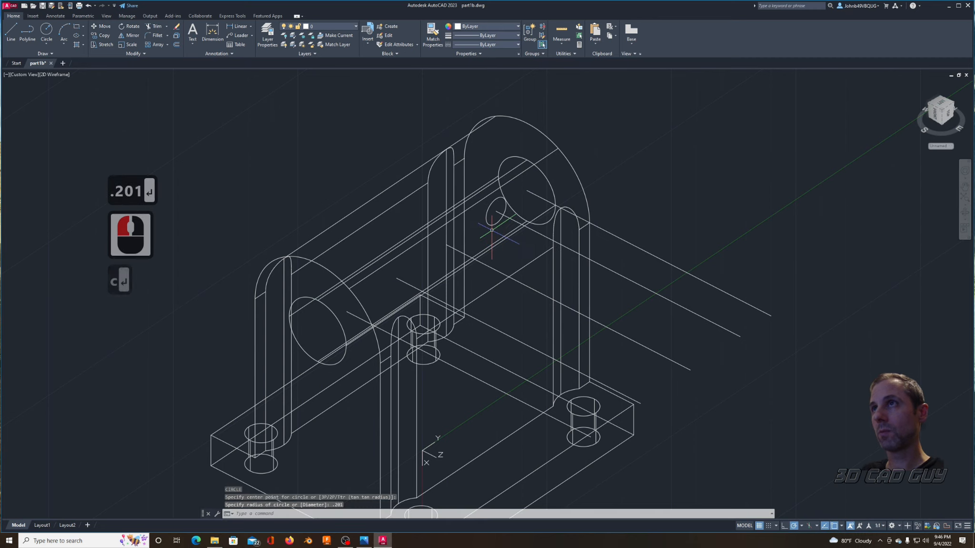
Step: Draw a concentric circle with diameter .201 at the same endpoint and delete the larger circle of radius .201
type("c")
key("Return")
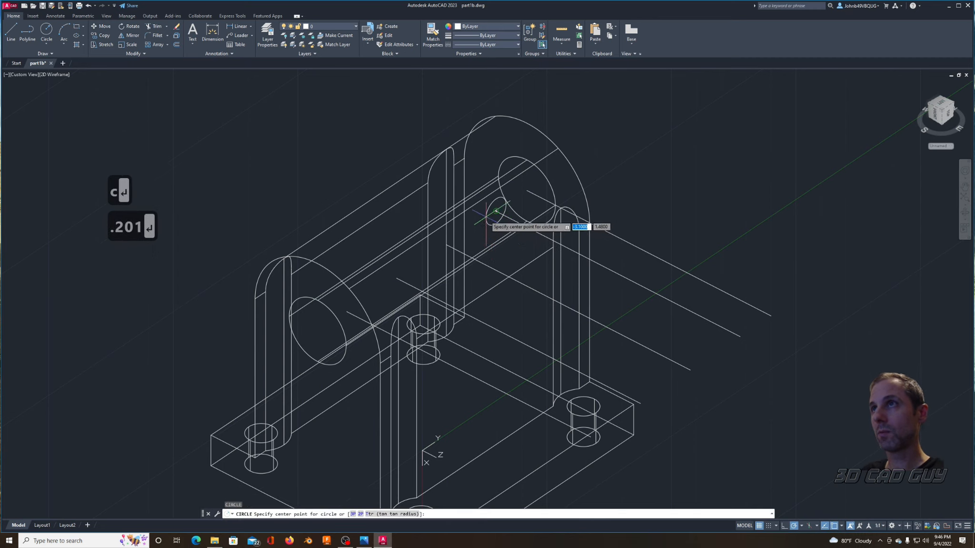
left_click(494, 232)
type("d")
key("Return")
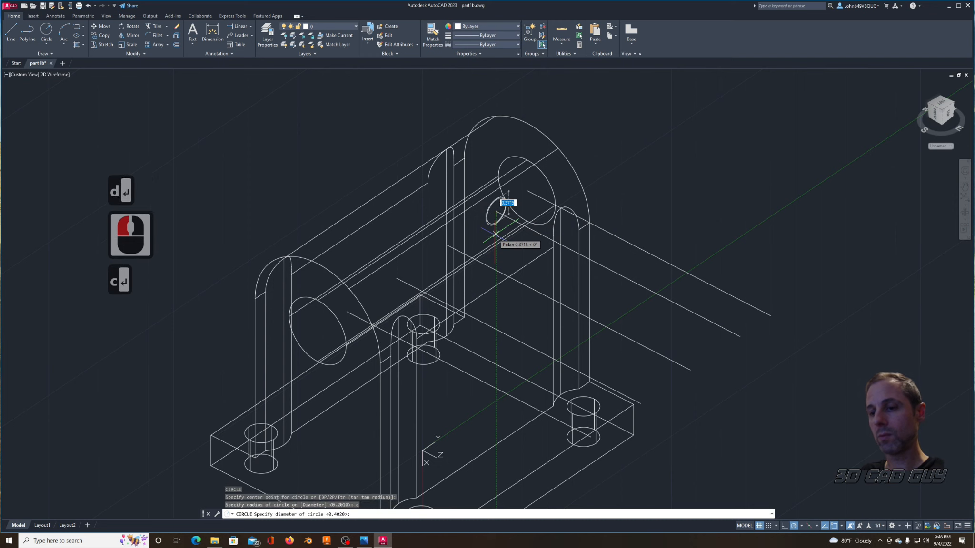
type(".201")
key("Return")
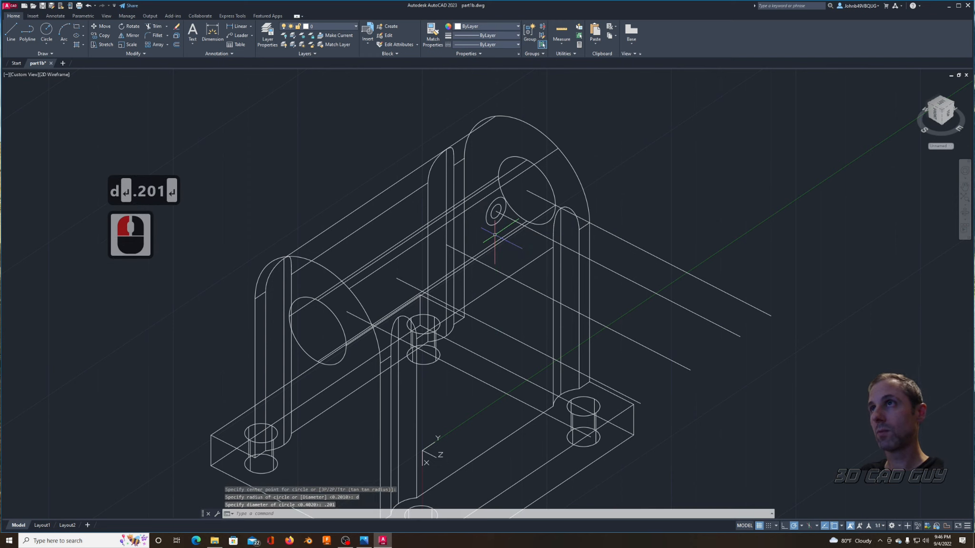
left_click(486, 221)
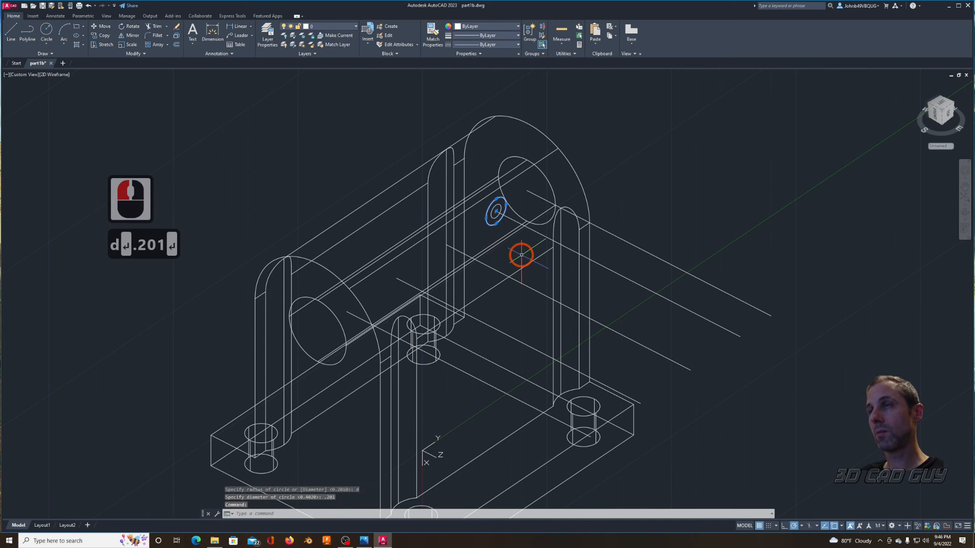
key("Delete")
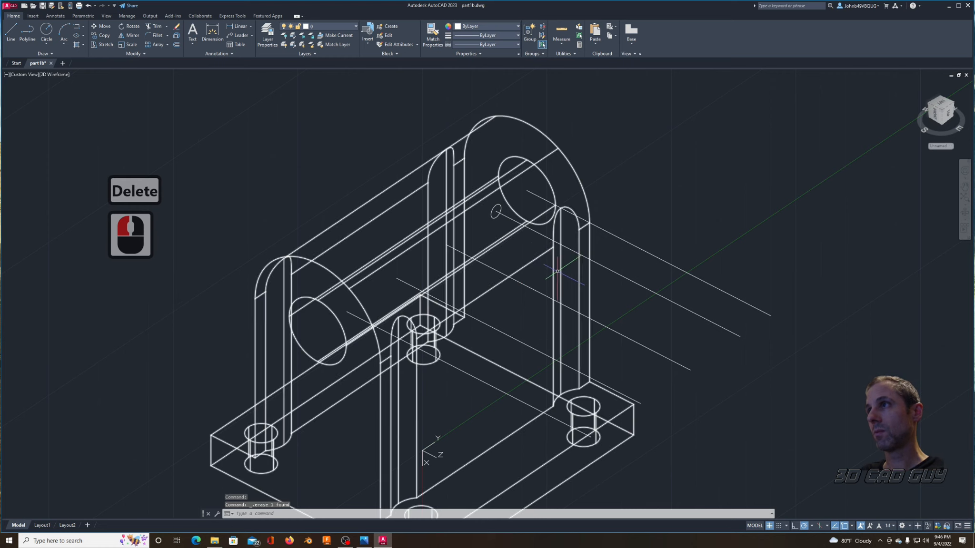
Step: Draw a circle with diameter .6 concentric with the .201-diameter circle
type("c")
key("Return")
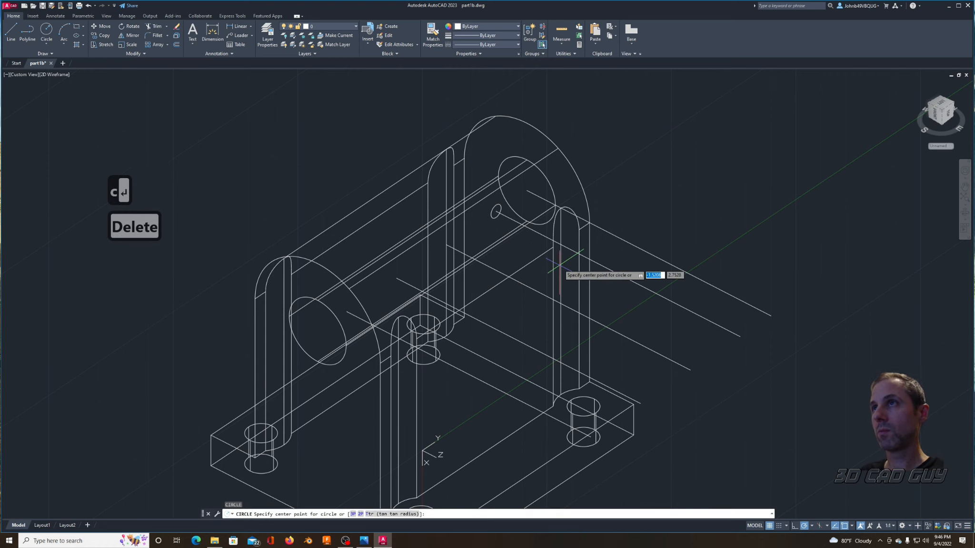
left_click(497, 213)
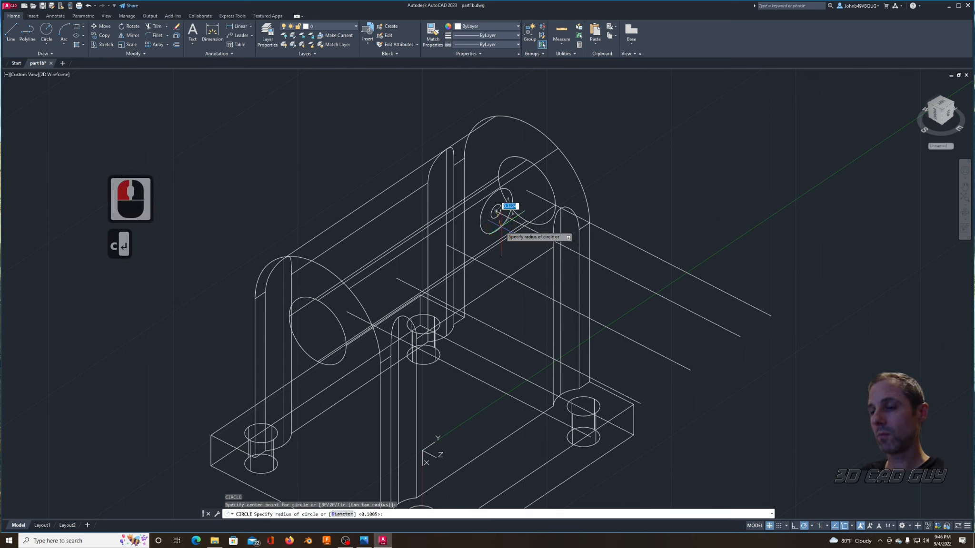
type("d")
key("Return")
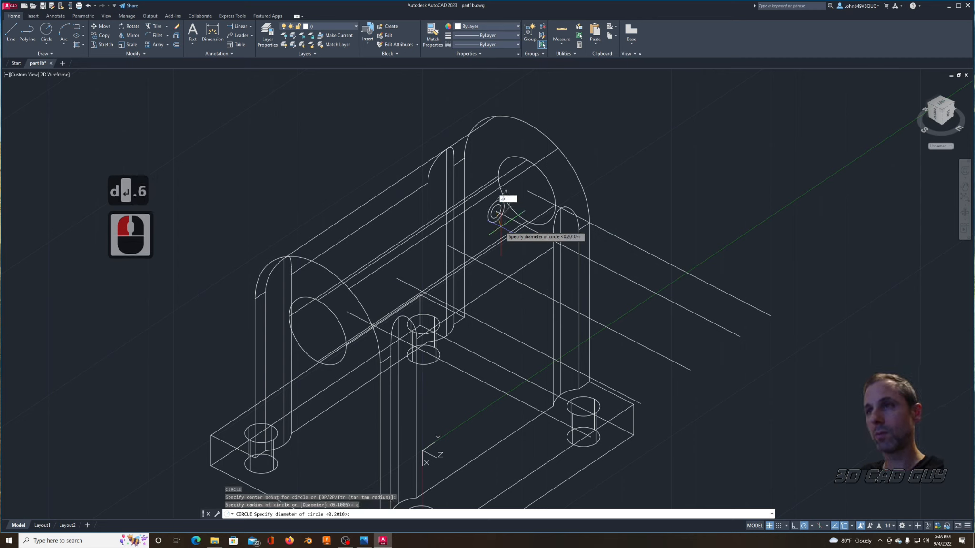
type(".6")
key("Return")
key("Escape")
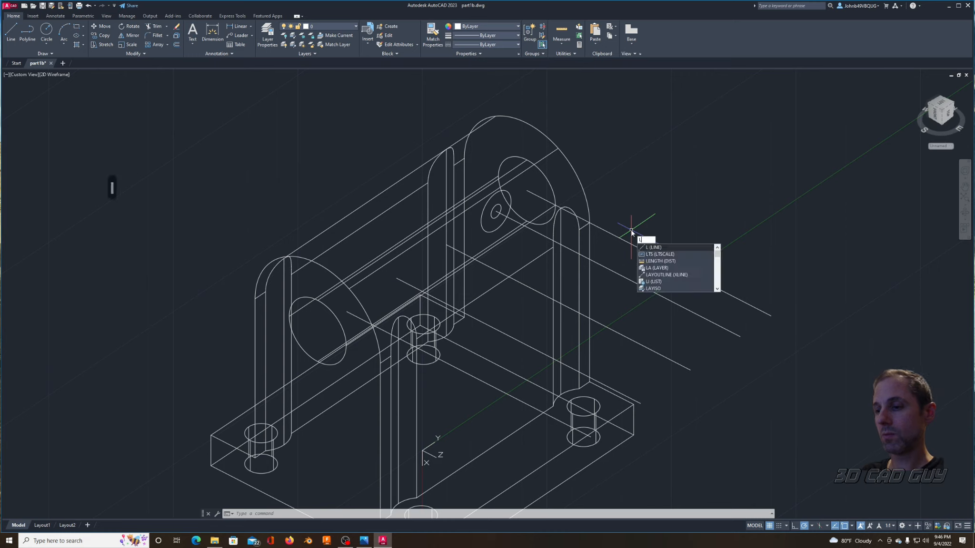
Step: Draw a line from the arc's lower end at the bracket's rear corner perpendicular to the .620-offset construction line
key("Return")
left_click(590, 222)
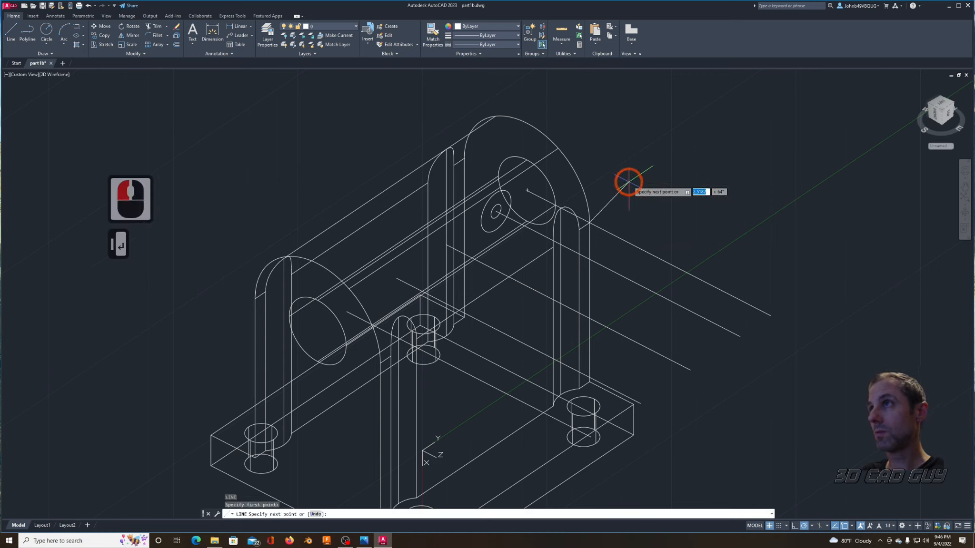
type("perp")
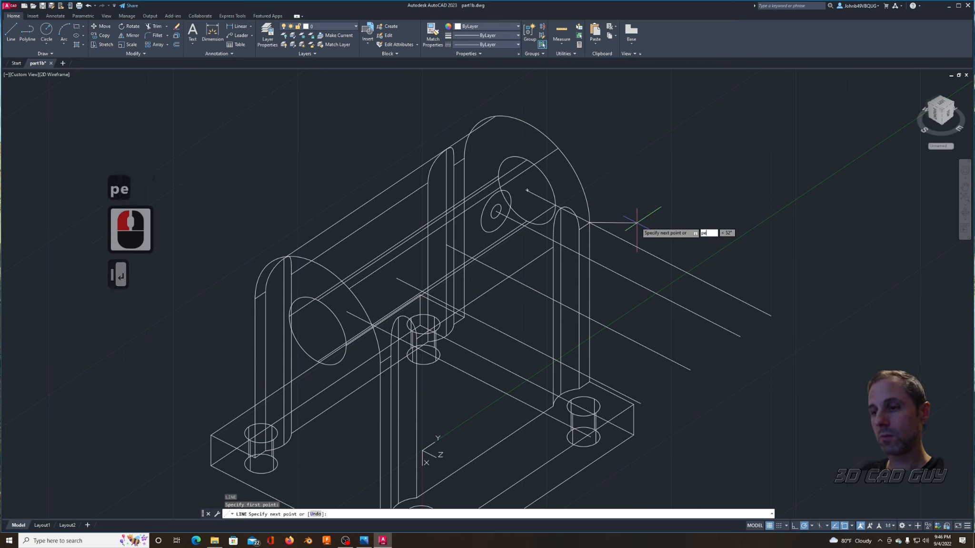
key("Return")
left_click(533, 248)
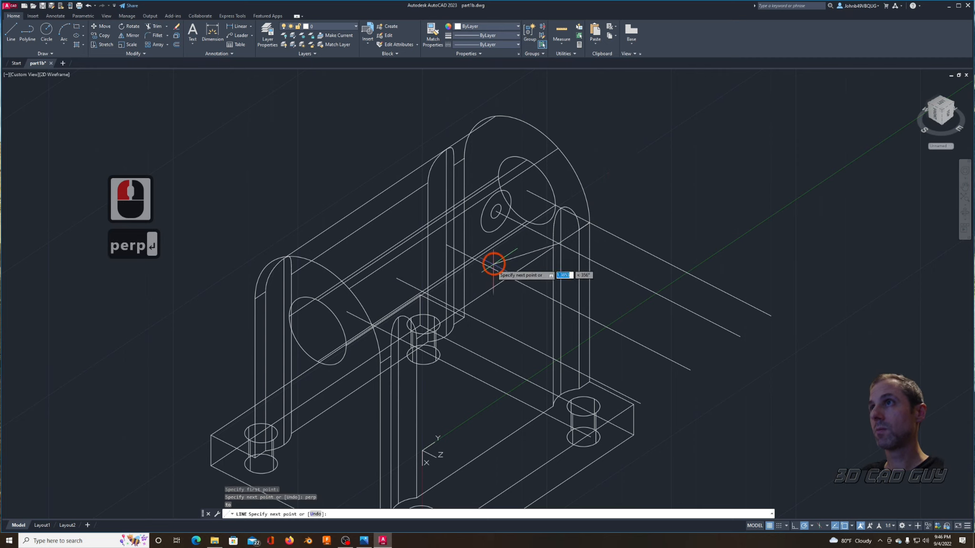
key("Escape")
key("Escape")
Step: Move the .6-diameter circle from its center to the perpendicular line's endpoint on the .620-offset construction line
type("m")
key("Return")
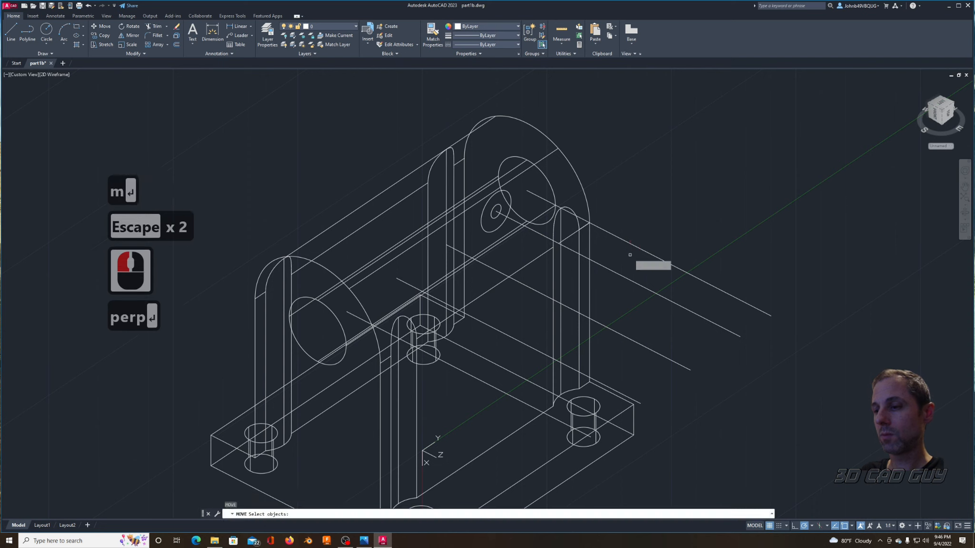
left_click(481, 239)
right_click(482, 231)
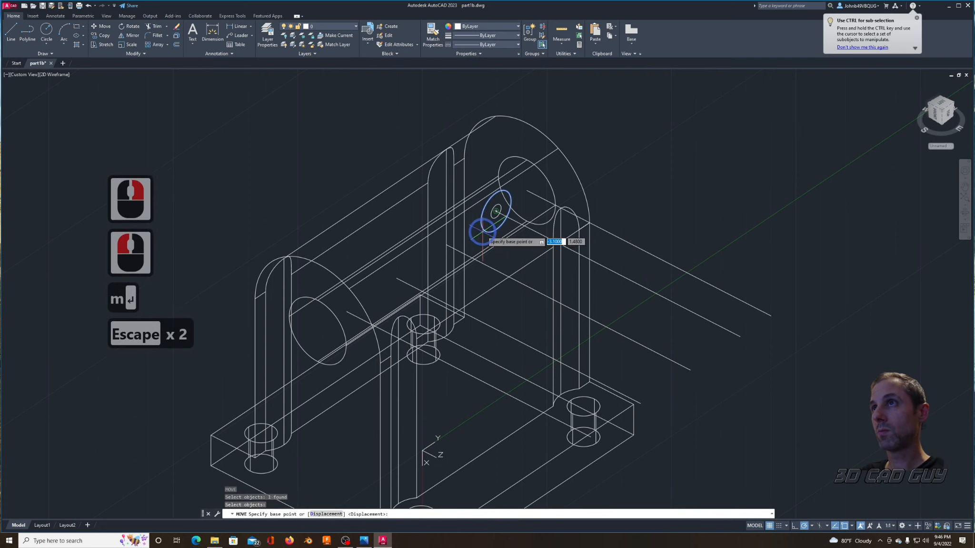
left_click(496, 211)
left_click(558, 243)
key("Escape")
key("Escape")
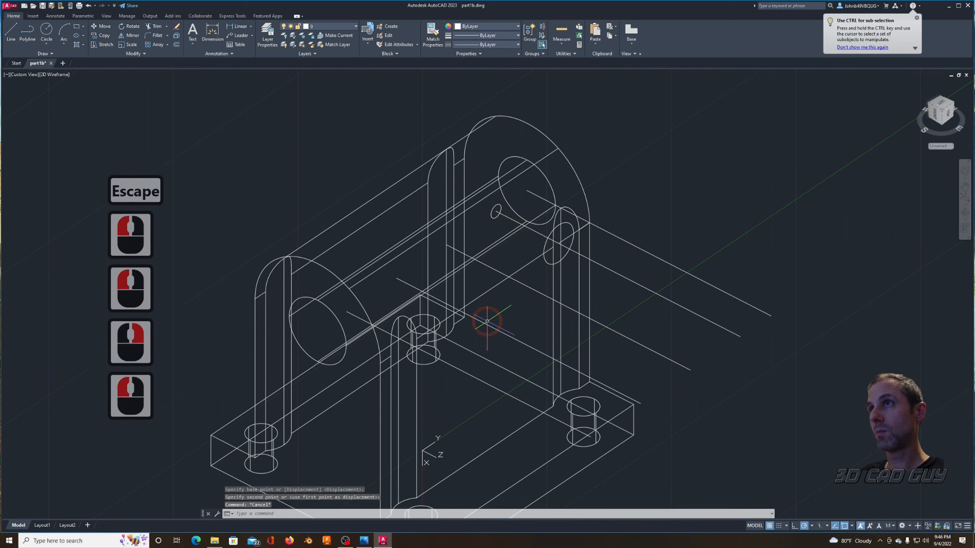
Step: Extrude the .6-diameter circle by .4 inward toward the bore
type("extrude")
key("Return")
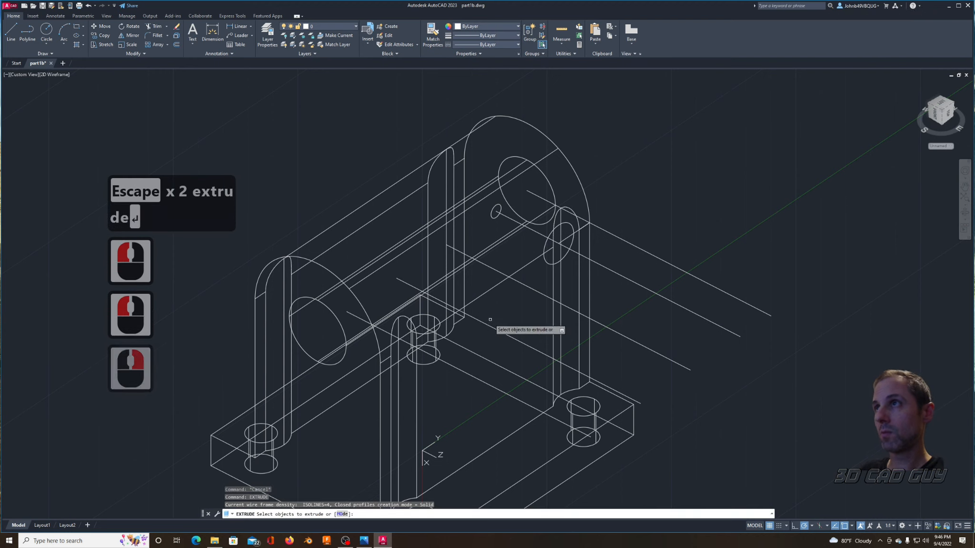
left_click(566, 233)
right_click(620, 150)
left_click(637, 154)
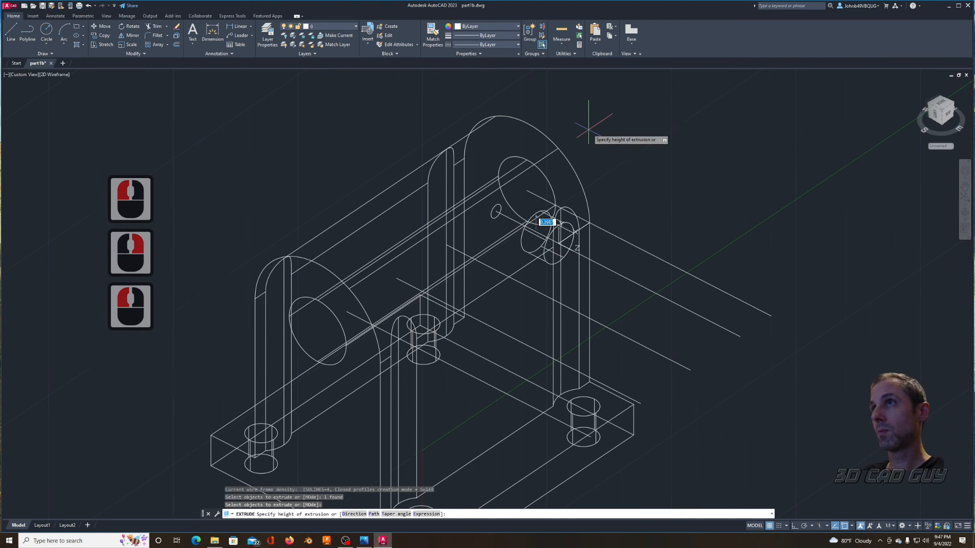
type(".4")
key("Return")
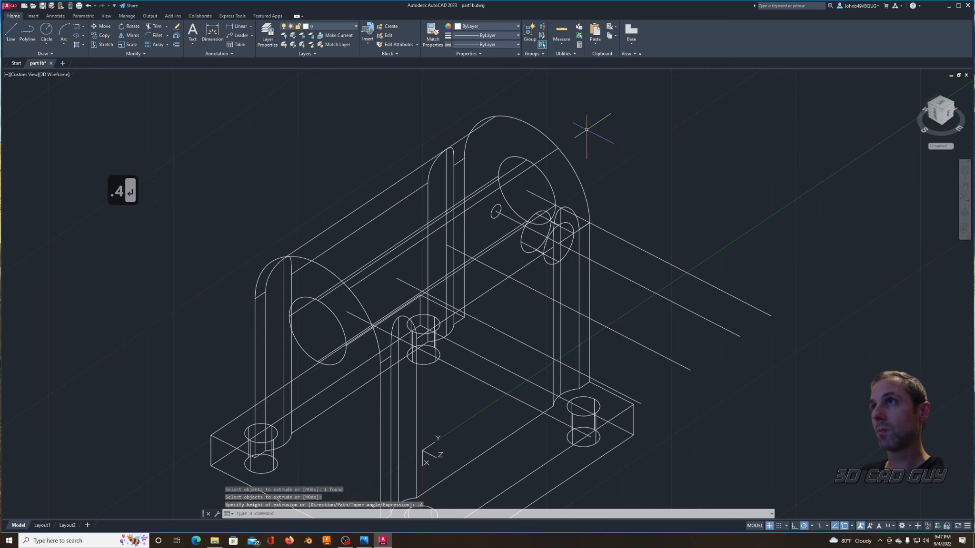
key("Escape")
key("Escape")
Step: Extrude the .201-diameter circle along the construction line through the .6-diameter cylinder and past the bracket's side
type("extrude")
key("Return")
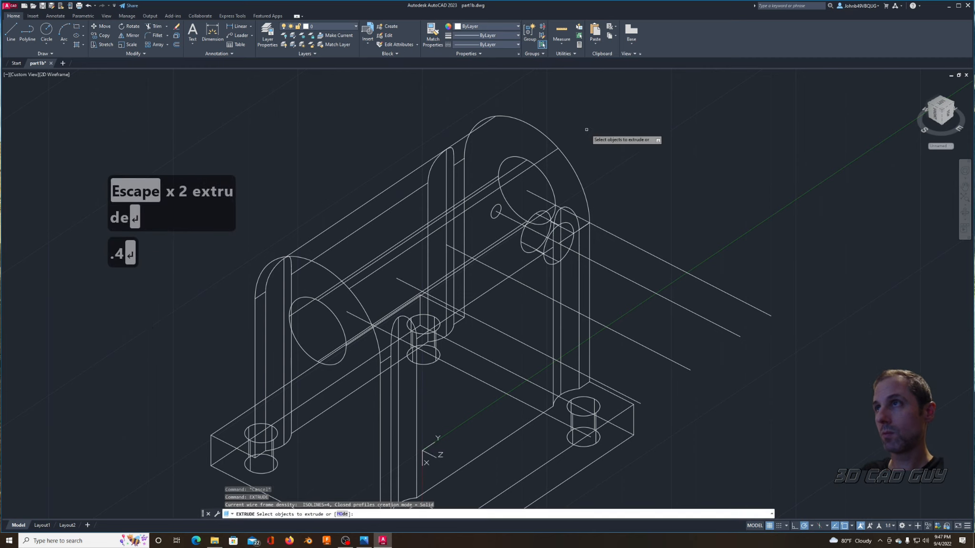
left_click(500, 206)
right_click(605, 120)
left_click(612, 124)
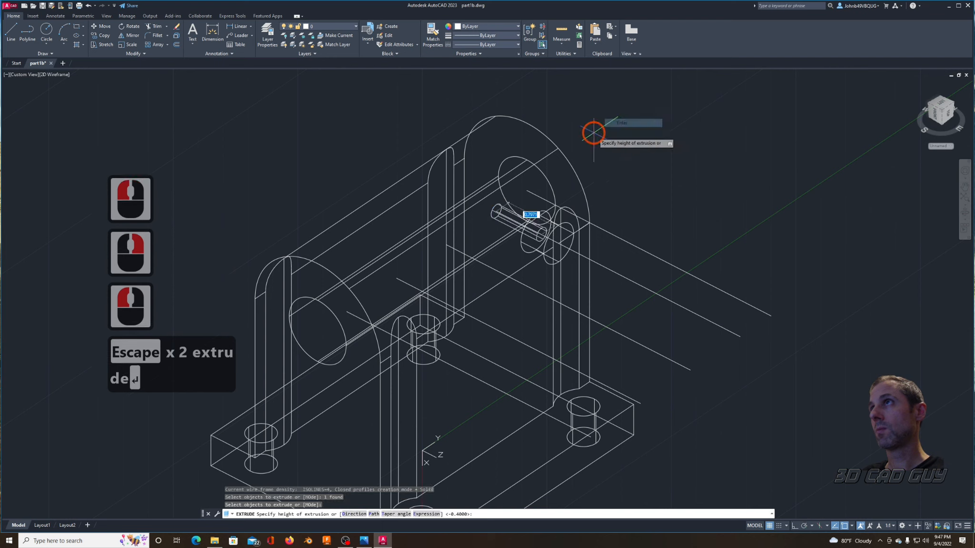
left_click(631, 157)
key("Escape")
key("Escape")
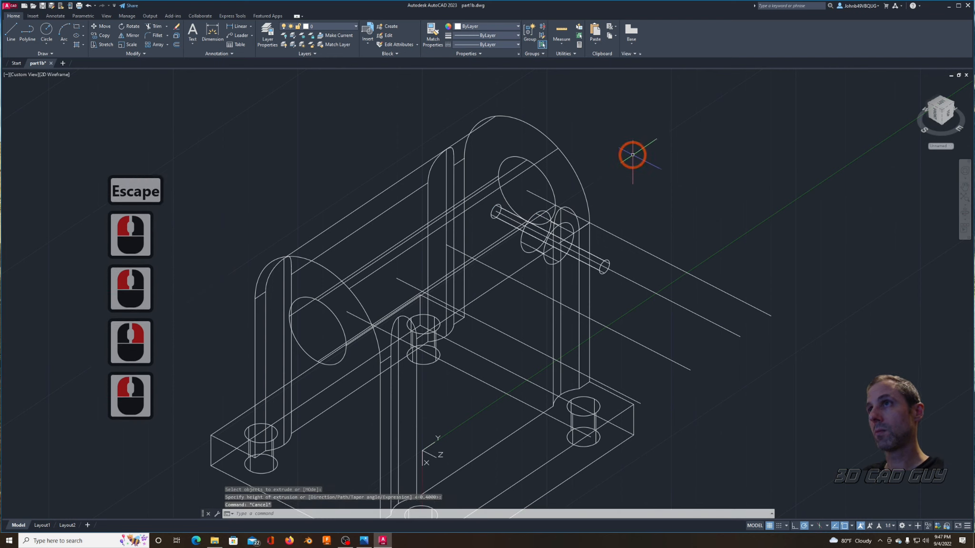
Step: Union the .6-diameter cylinder and the .201-diameter cylinder into one counterbored-hole solid
type("union")
key("Return")
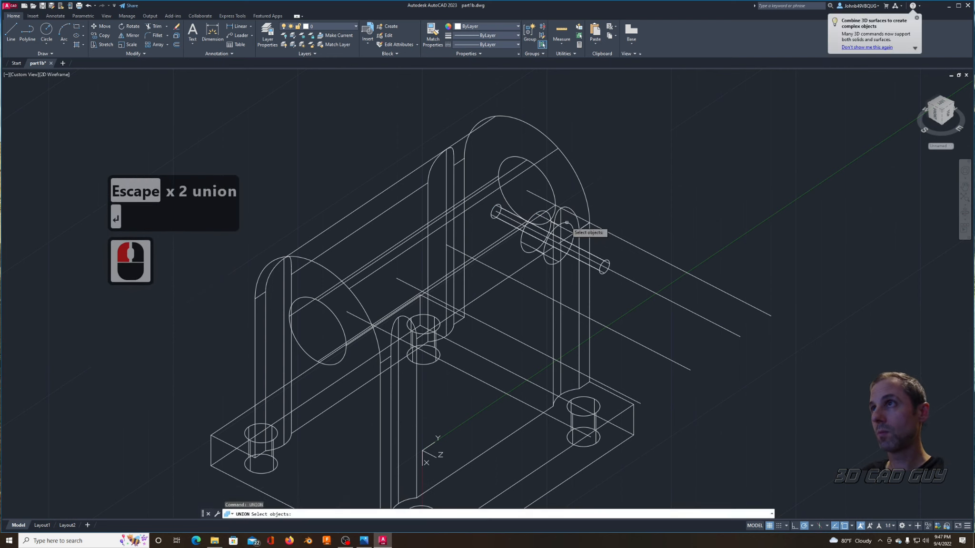
left_click(543, 240)
left_click(506, 222)
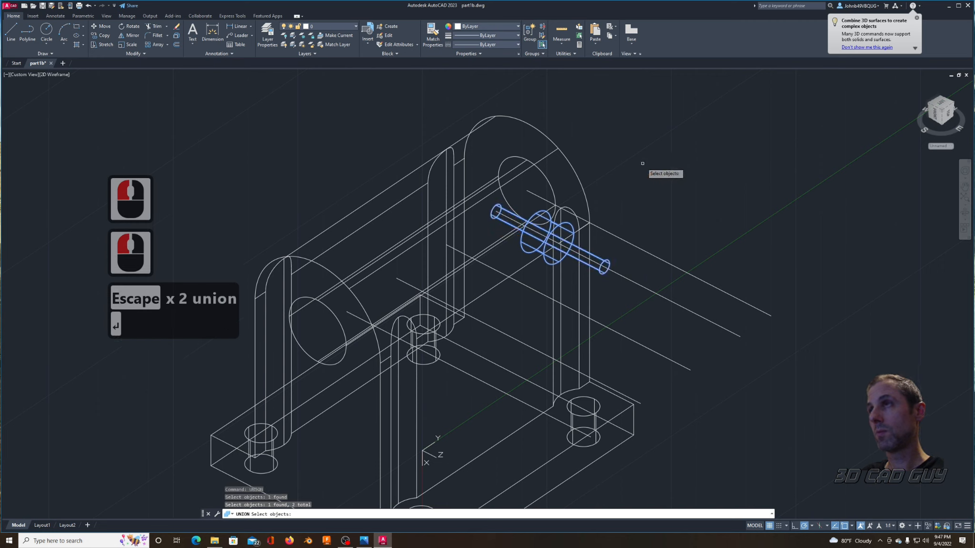
key("Escape")
Step: Copy the unioned counterbore solid from its inner end center onto the ends of the other three parallel construction lines
type("copy")
key("Return")
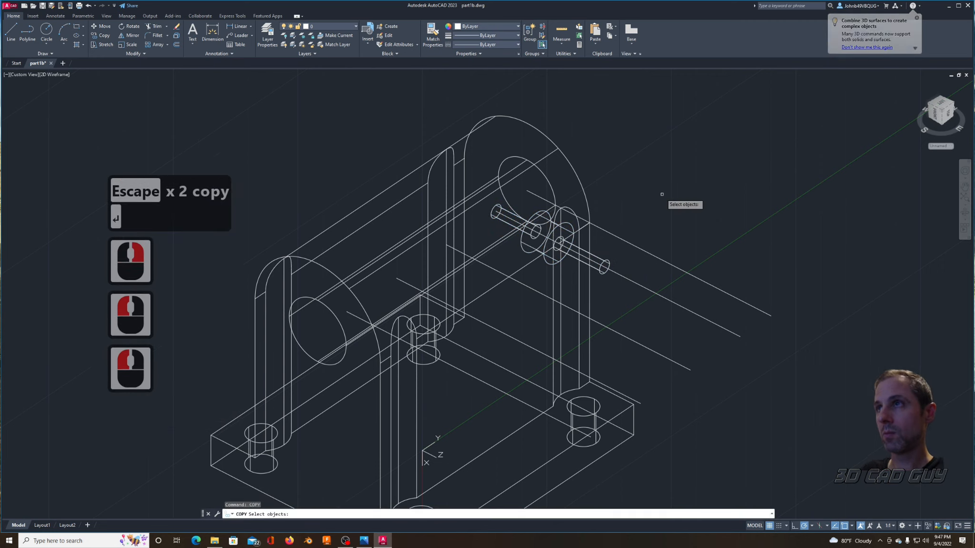
left_click(497, 206)
right_click(559, 223)
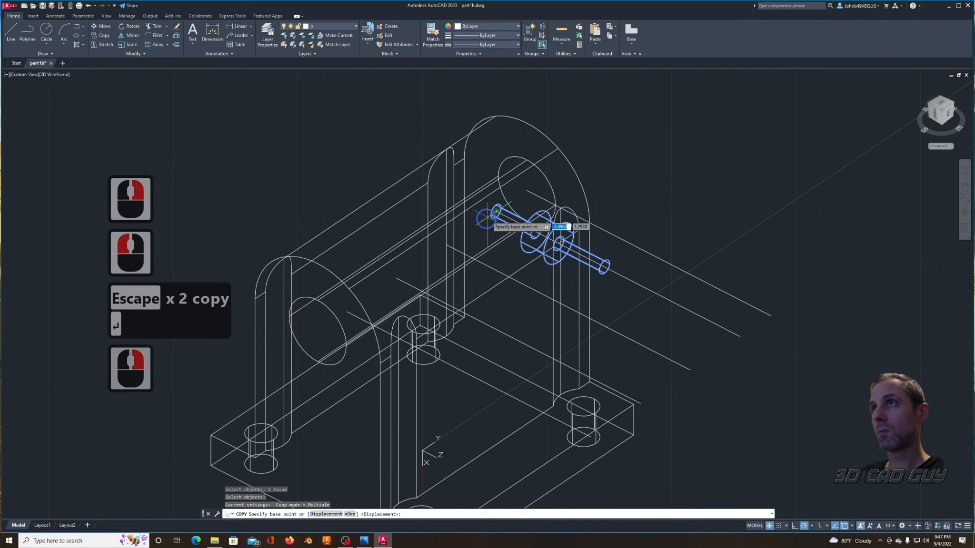
left_click(497, 211)
scroll(453, 245, "up", 2)
left_click(443, 245)
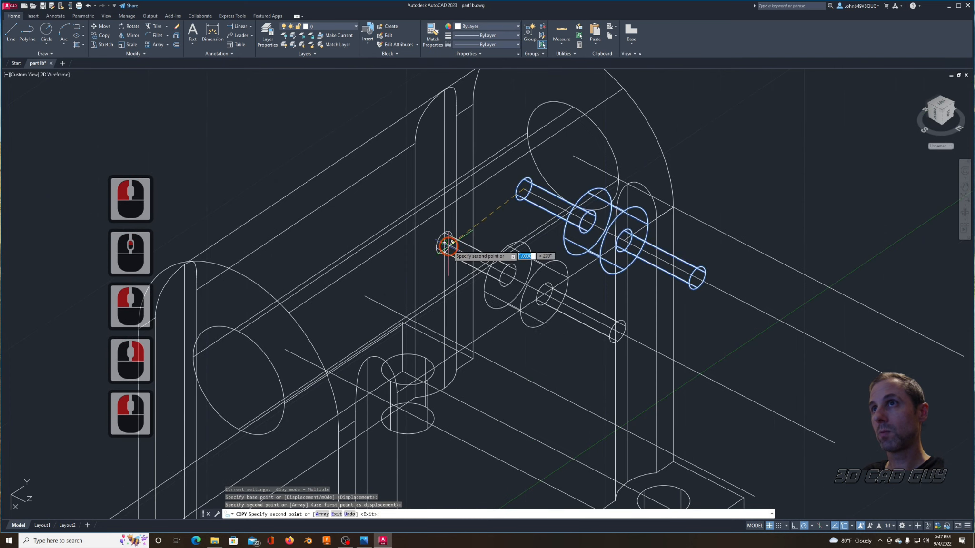
left_click(373, 295)
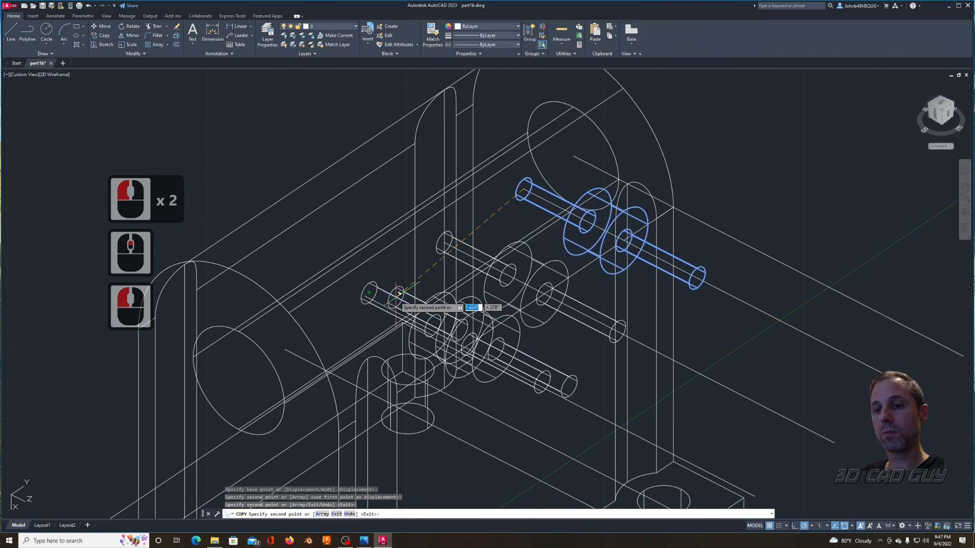
key("ctrl+z")
left_click(368, 298)
left_click(359, 330)
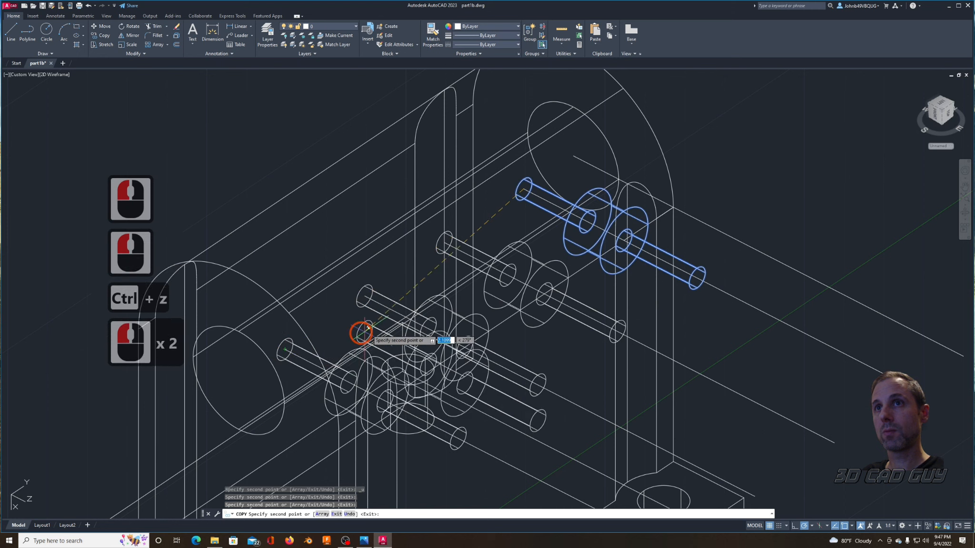
key("Escape")
key("Escape")
scroll(342, 273, "down", 3)
middle_click_drag(346, 272, 436, 265)
type("m")
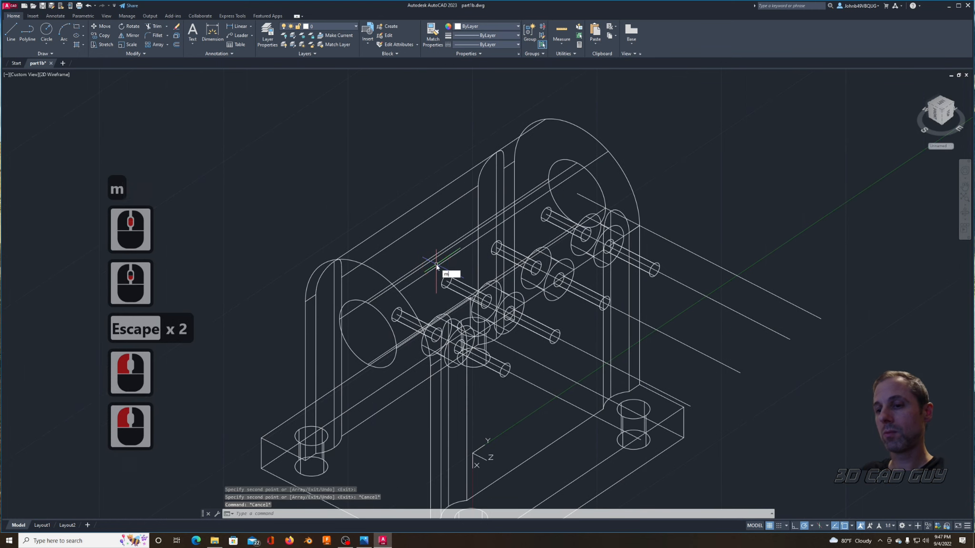
key("Return")
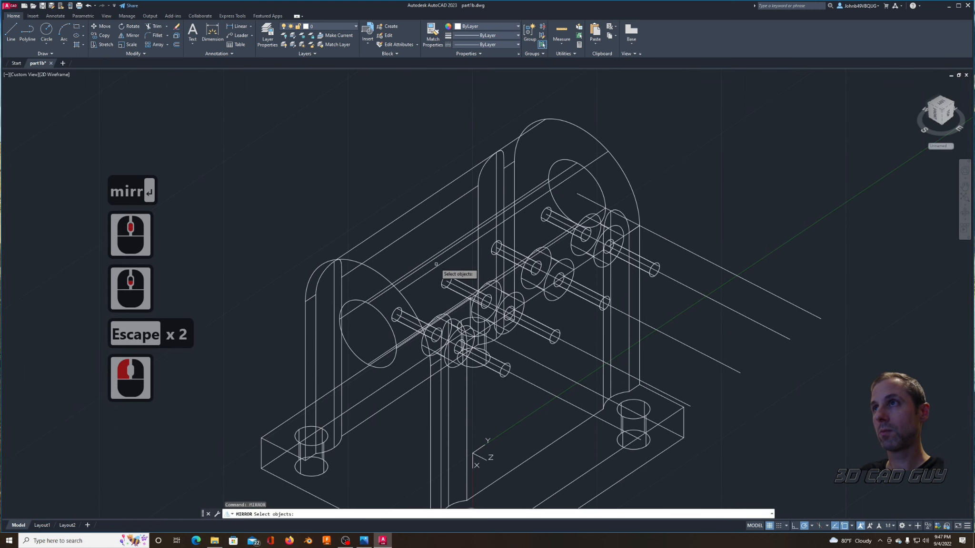
left_click(545, 217)
left_click(497, 247)
left_click(449, 277)
left_click(400, 315)
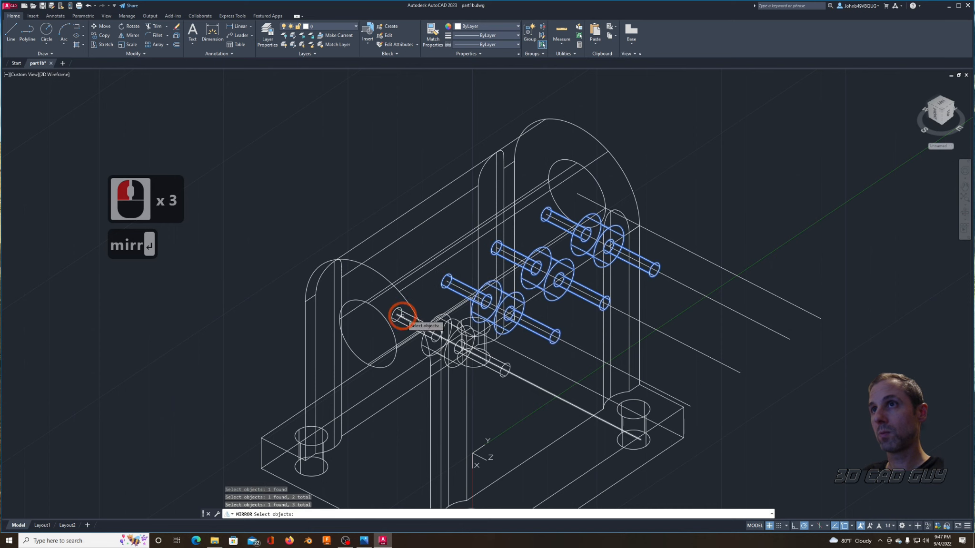
right_click(497, 220)
left_click(574, 161)
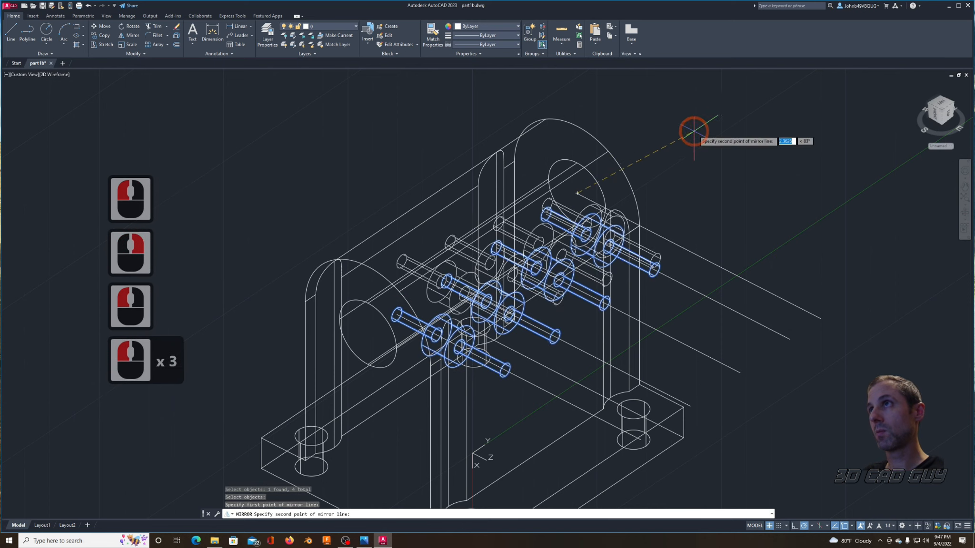
key("Escape")
key("Escape")
Step: Reset the UCS to World and mirror the four counterbore solids and their construction lines across the bore's center axis with ortho on, keeping the originals
type("ucs")
key("Return")
key("Return")
type("mi")
key("Return")
left_click(335, 138)
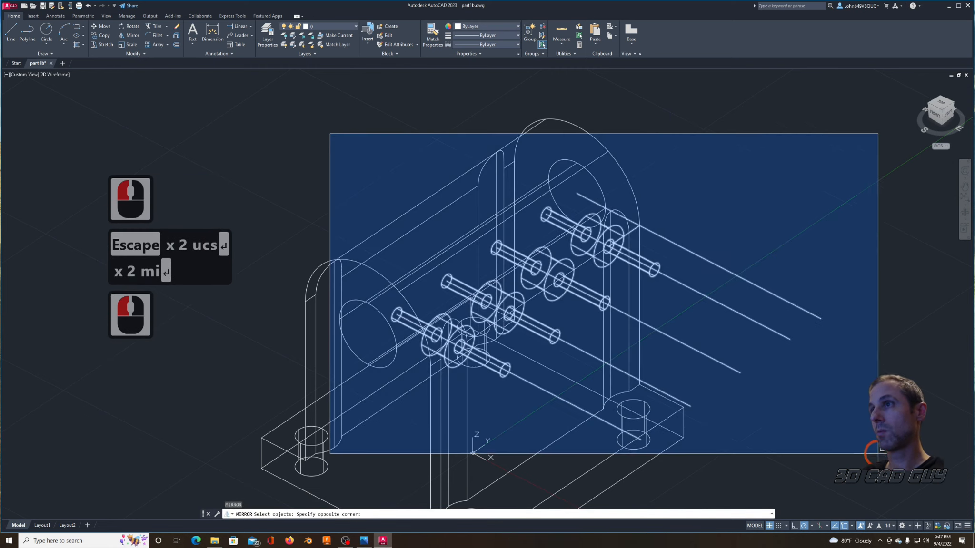
left_click(878, 404)
right_click(590, 177)
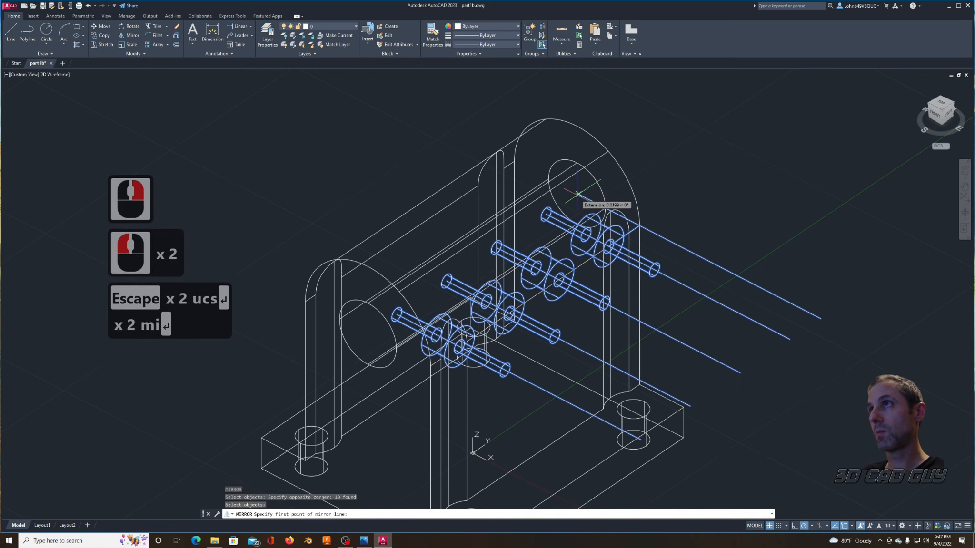
left_click(577, 193)
key("F8")
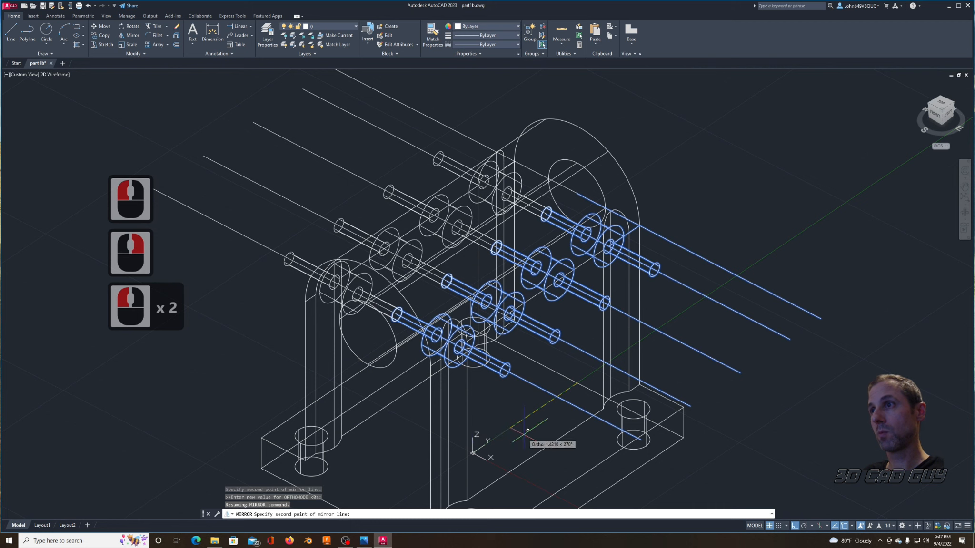
left_click(586, 376, "shift")
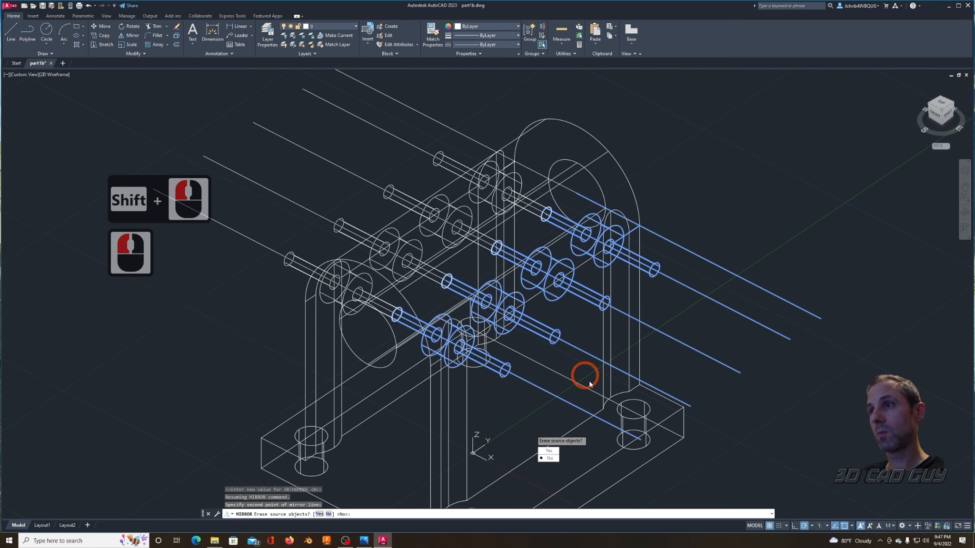
left_click(550, 458)
key("Escape")
key("Escape")
Step: Subtract all eight counterbore solids on both sides from the bracket body
type("sub")
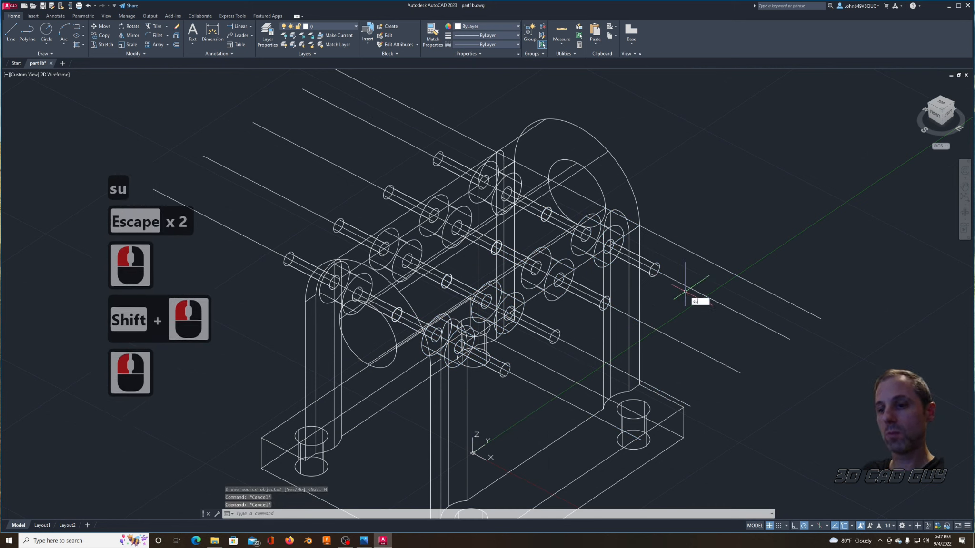
key("Return")
left_click(629, 182)
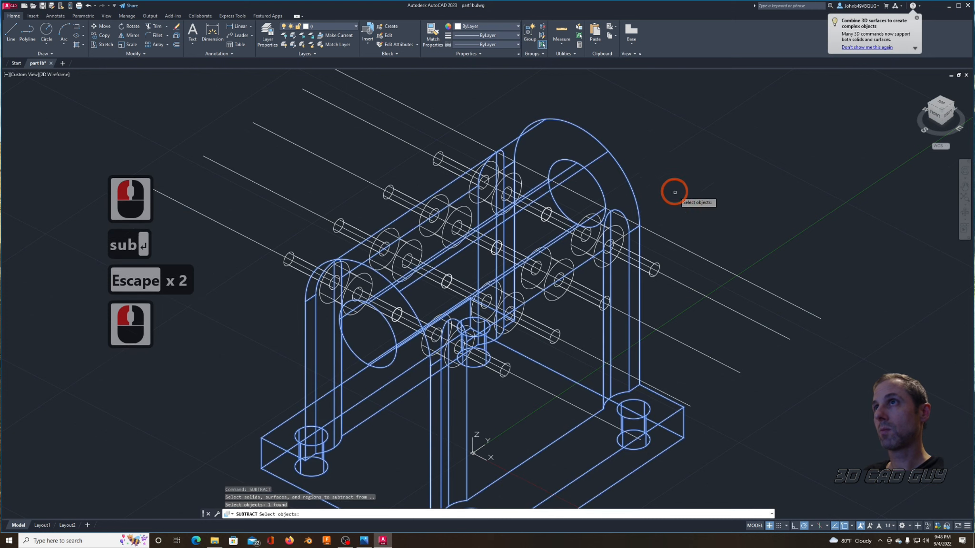
right_click(196, 87)
left_click(199, 87)
left_click(779, 436)
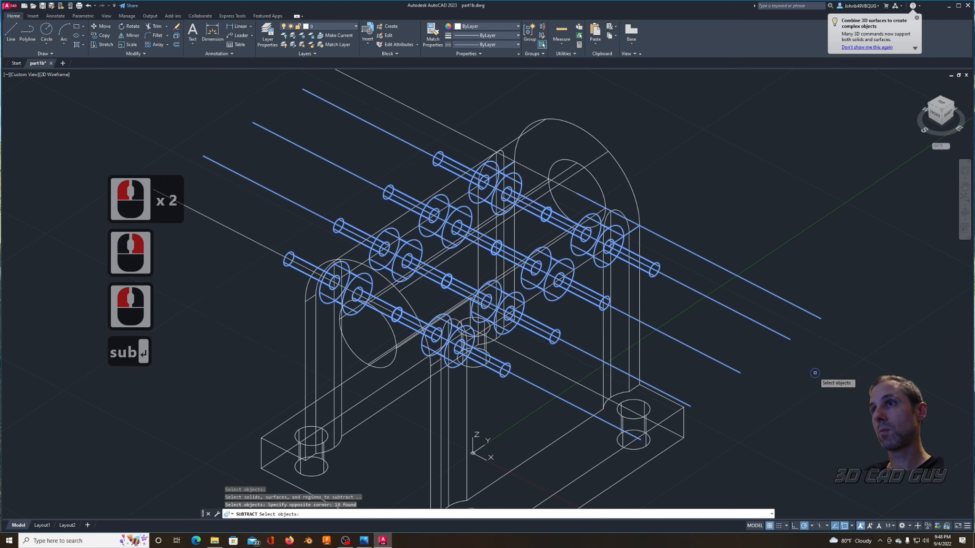
right_click(809, 374)
key("Escape")
key("Escape")
Step: Erase the remaining construction lines on both sides of the bracket, including the short leftover line near the rear counterbore
left_click(379, 88)
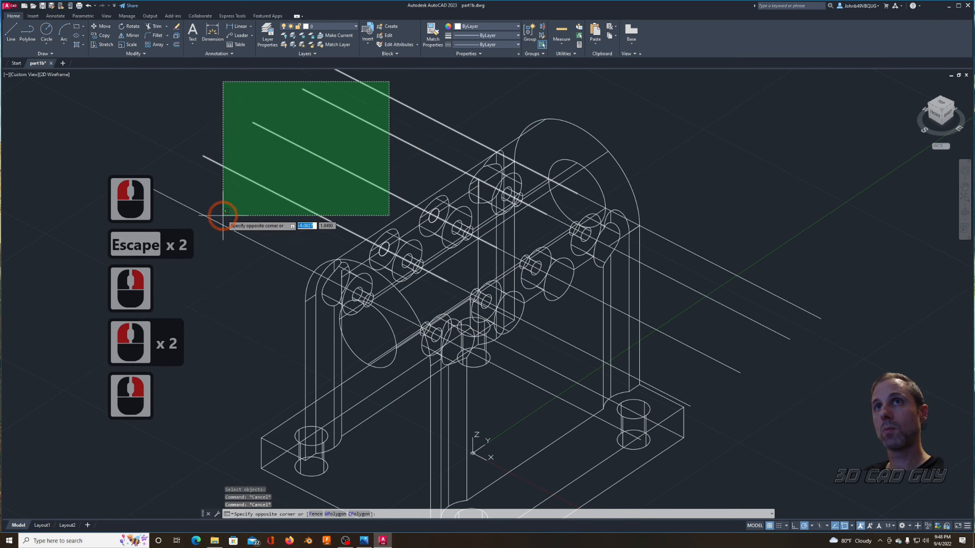
left_click(211, 222)
key("Delete")
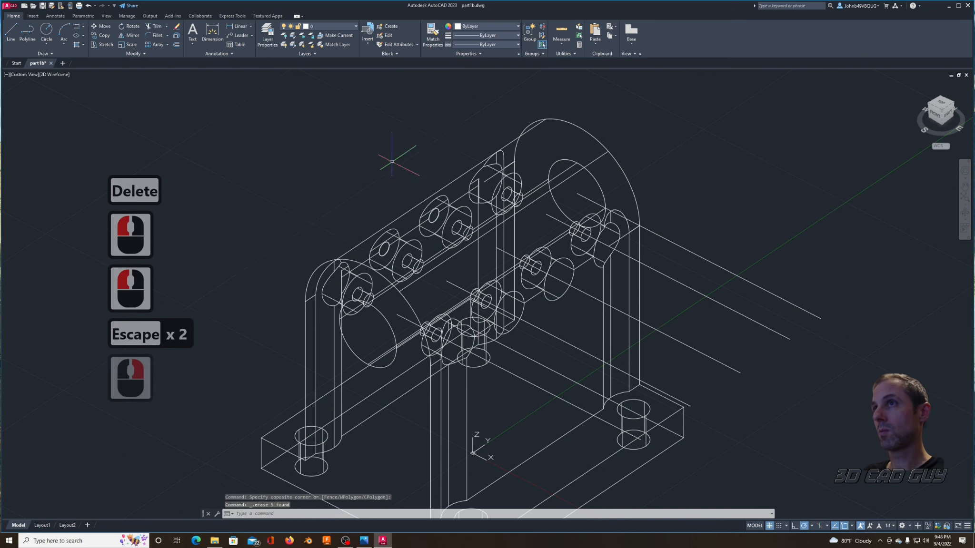
left_click(316, 96)
left_click(665, 371)
right_click(815, 387)
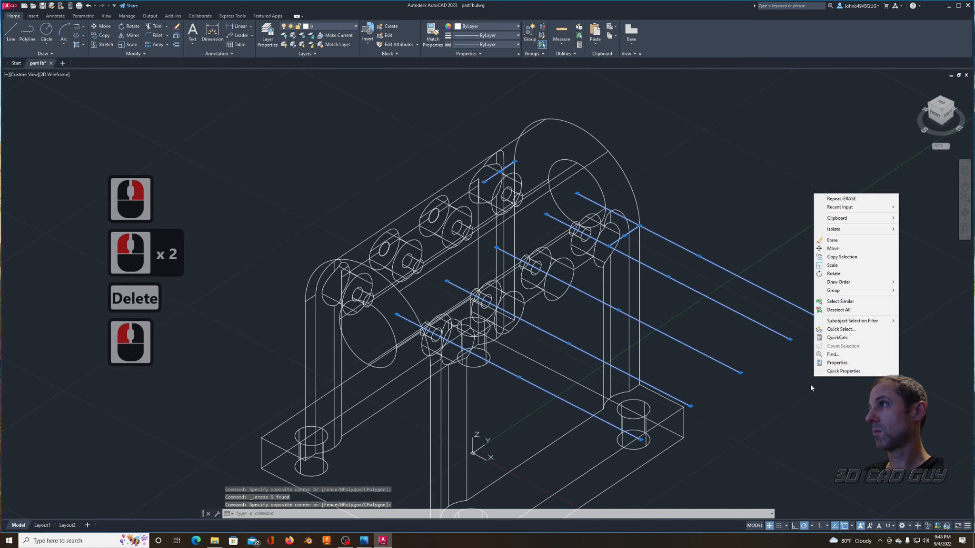
left_click(831, 240)
key("Escape")
key("Escape")
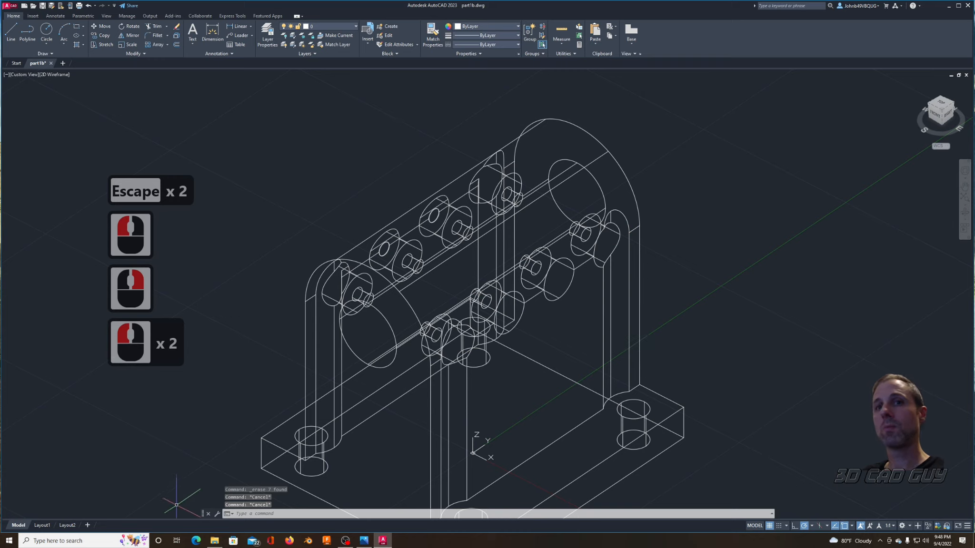
Step: In Layout1, create full section view A-A from the front view, cutting vertically through the bore's center, and place it below the isometric view
left_click(42, 525)
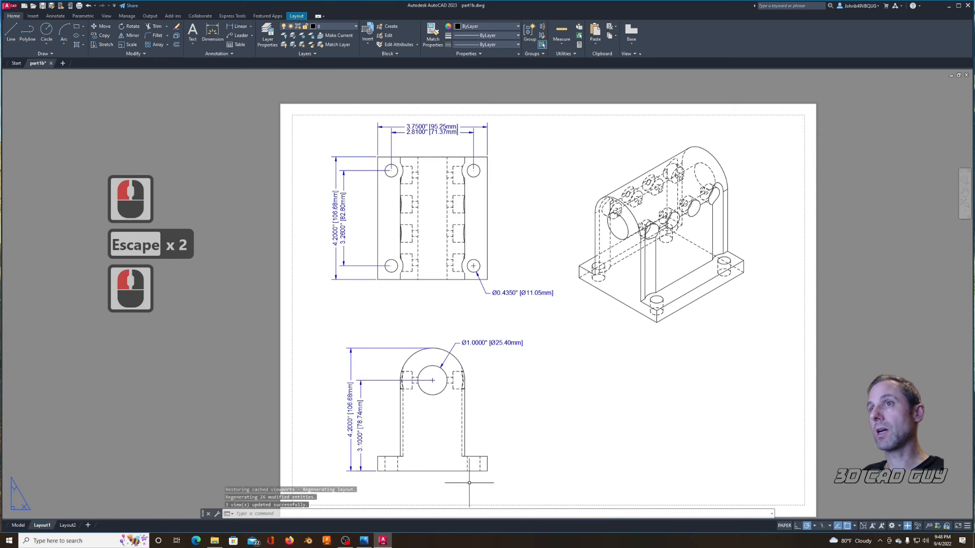
scroll(576, 381, "up", 3)
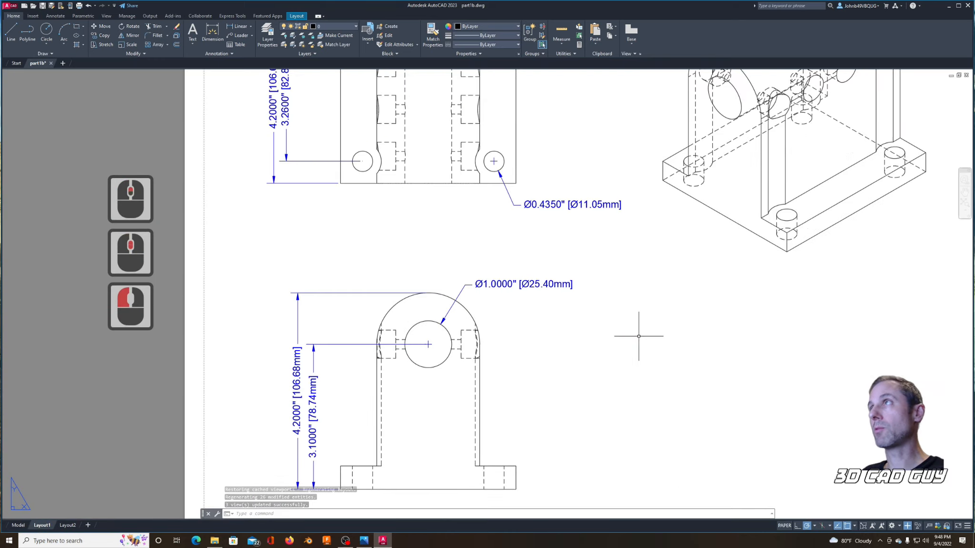
scroll(639, 336, "down", 3)
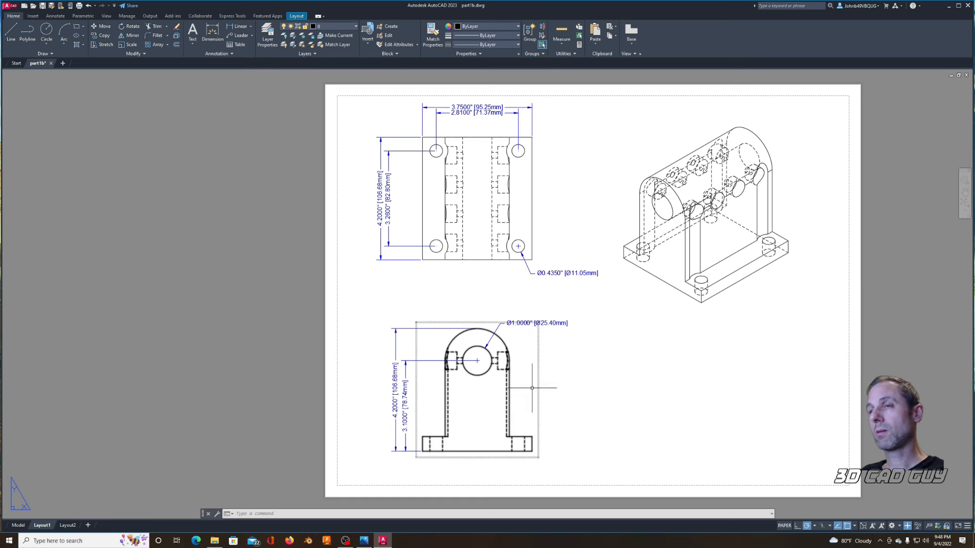
left_click(482, 375)
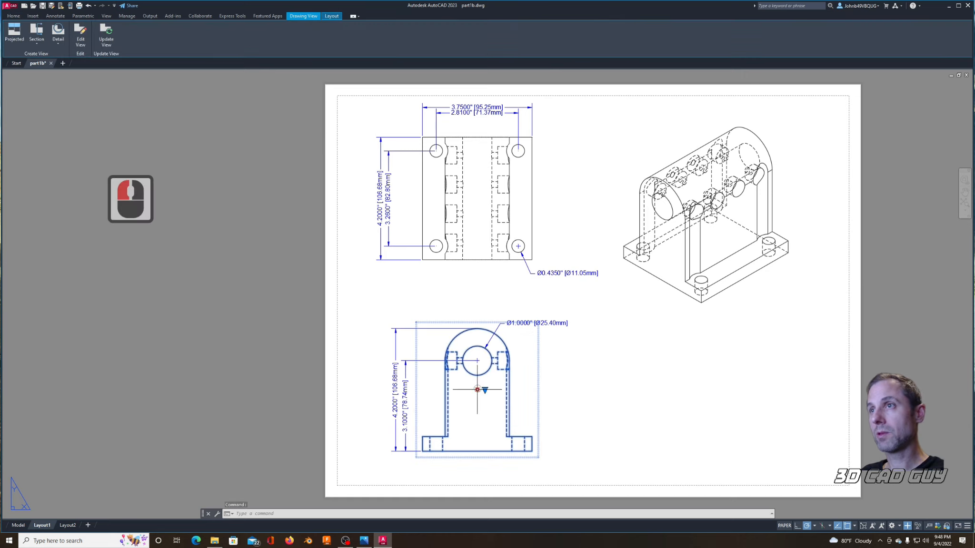
right_click(478, 390)
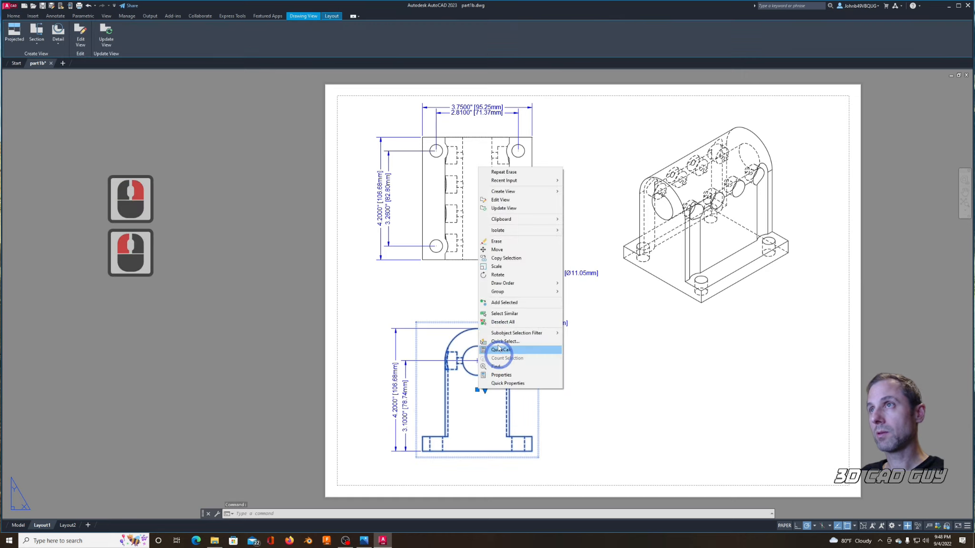
left_click(506, 194)
left_click(582, 200)
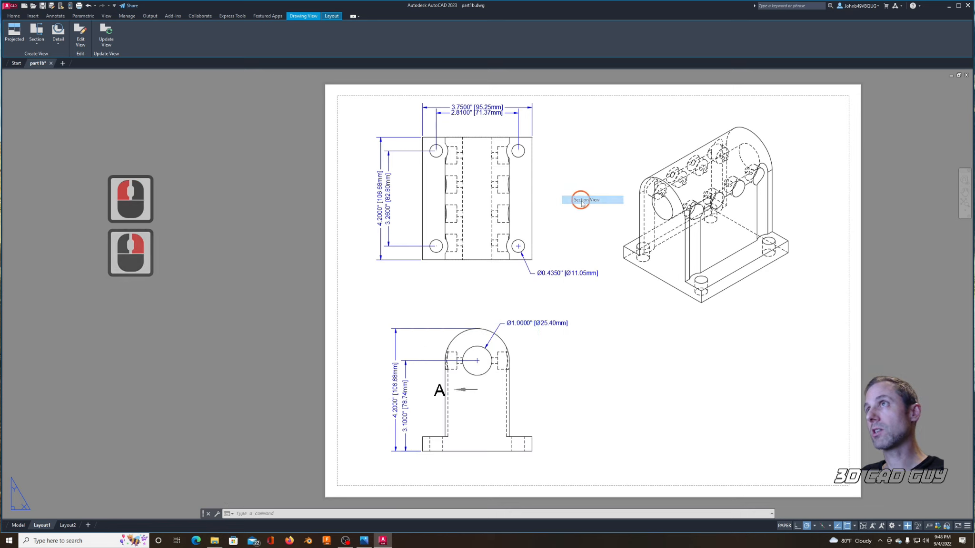
left_click(478, 328)
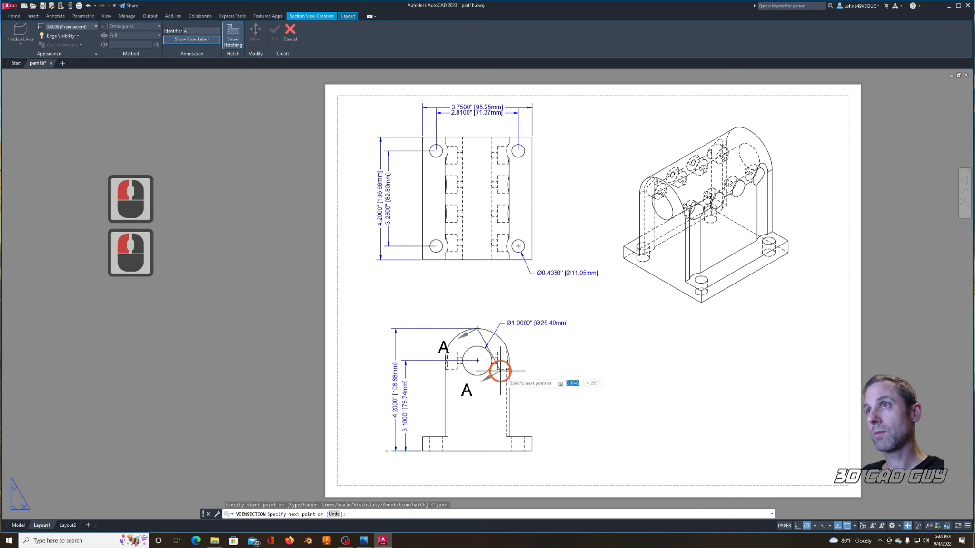
left_click(478, 452)
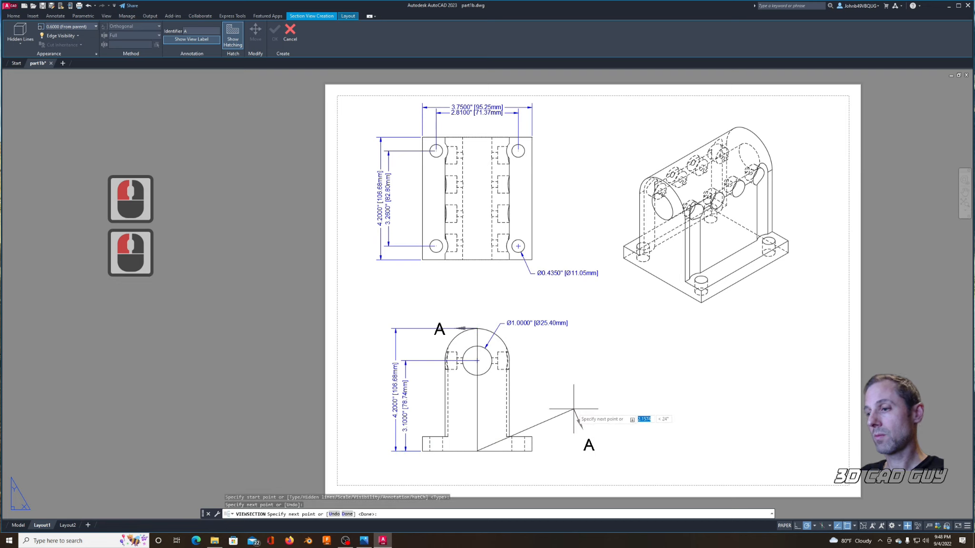
key("Return")
left_click(683, 424)
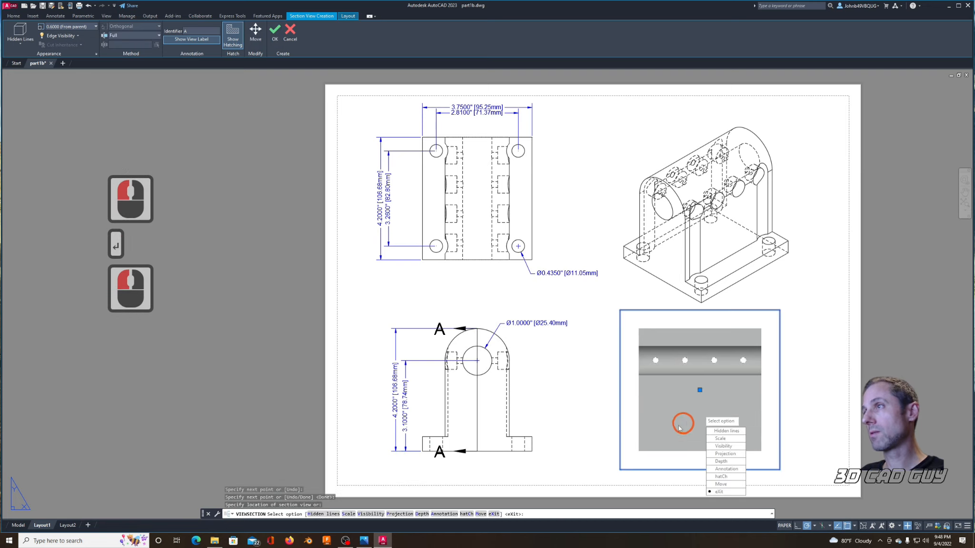
left_click(723, 493)
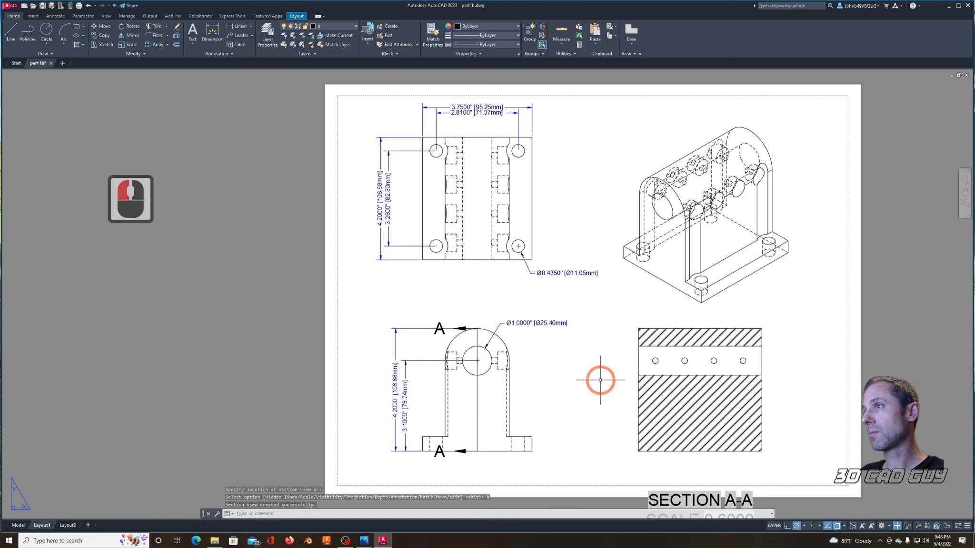
Step: Set the hatch scale of section view A-A to .5
left_click(682, 390)
right_click(682, 391)
mouse_move(711, 336)
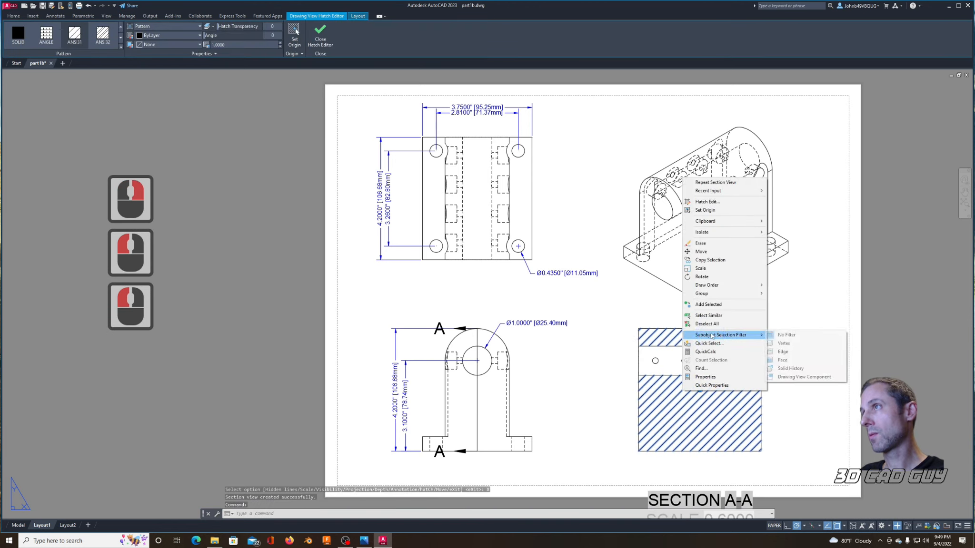
left_click(707, 201)
left_click_drag(471, 256, 413, 254)
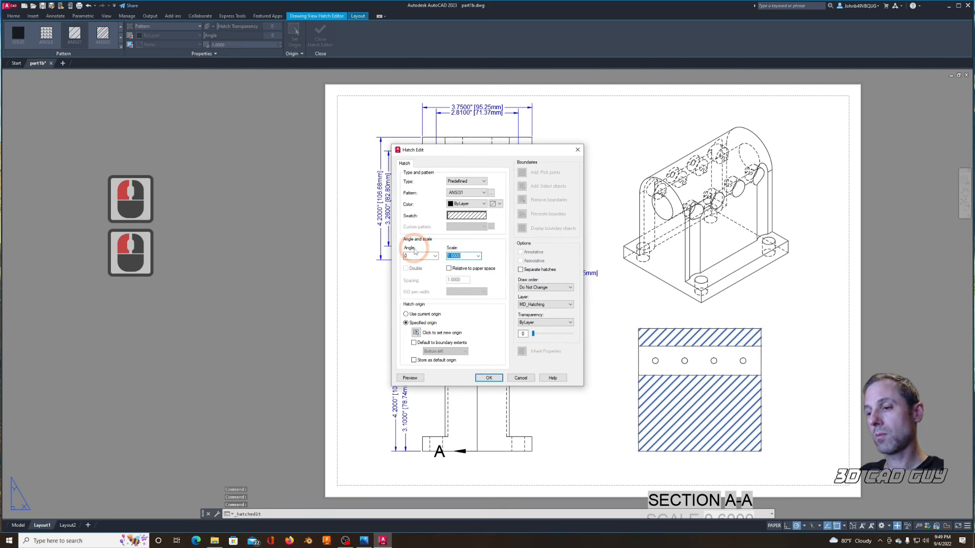
type(".5")
key("Return")
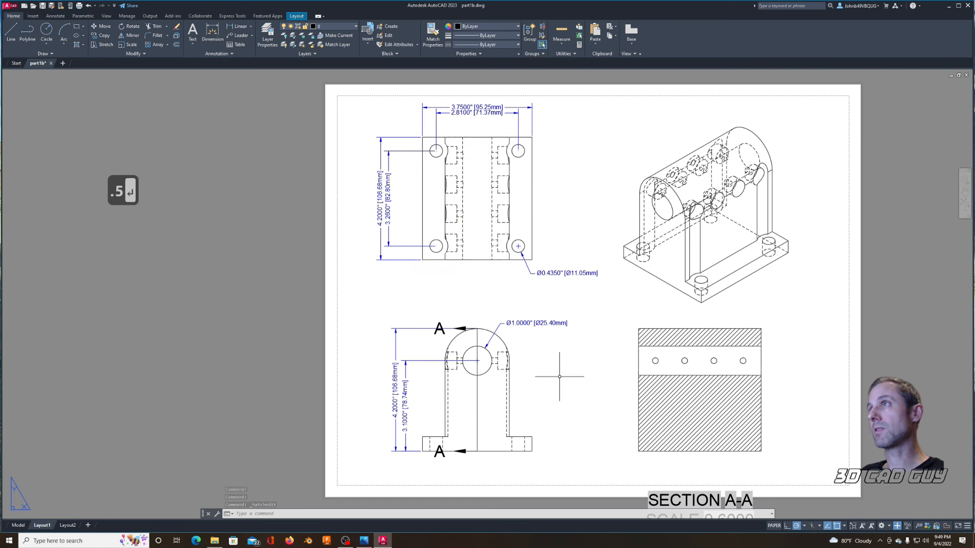
Step: Change the isometric view's style to shaded with visible and hidden lines
left_click(714, 194)
right_click(707, 217)
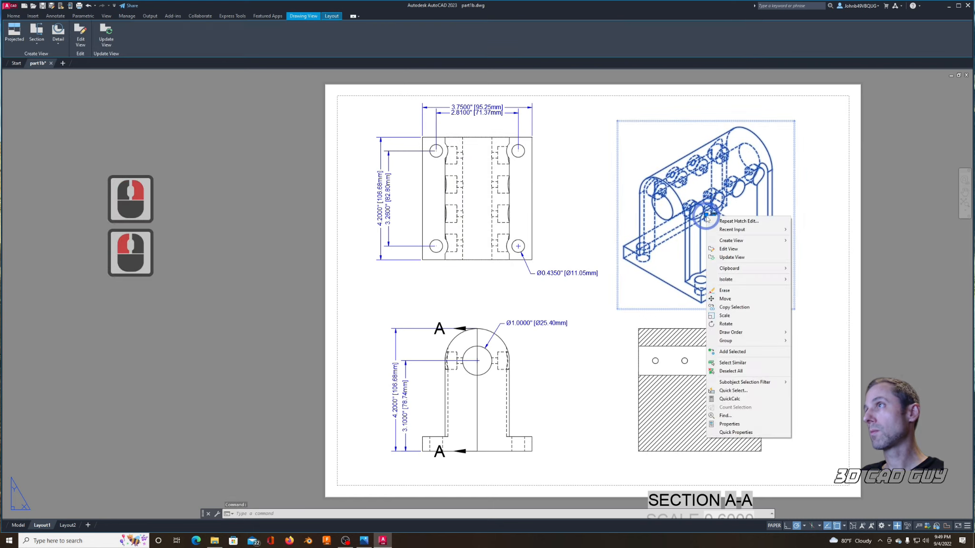
left_click(728, 250)
left_click(767, 275)
left_click(776, 284)
right_click(483, 408)
key("Escape")
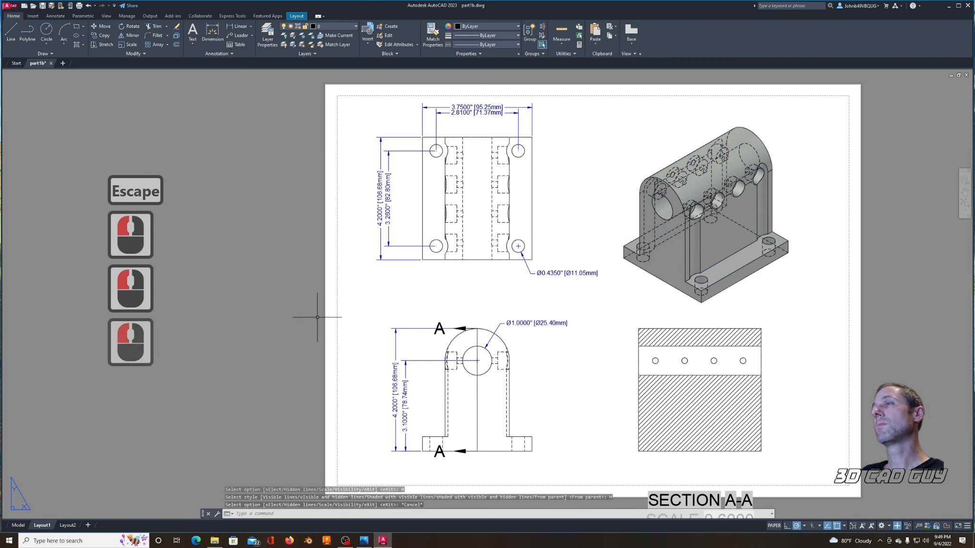